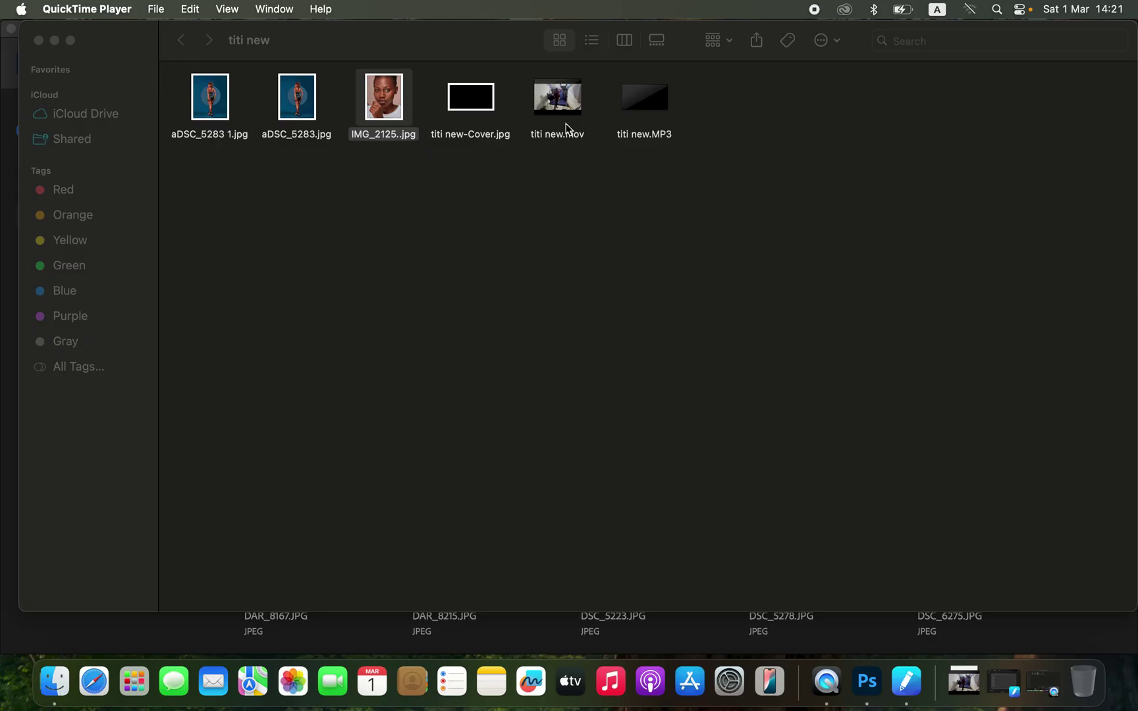
Step: Open the portrait IMG_2125..jpg from the titi new folder in Adobe Photoshop 2025
click(387, 113)
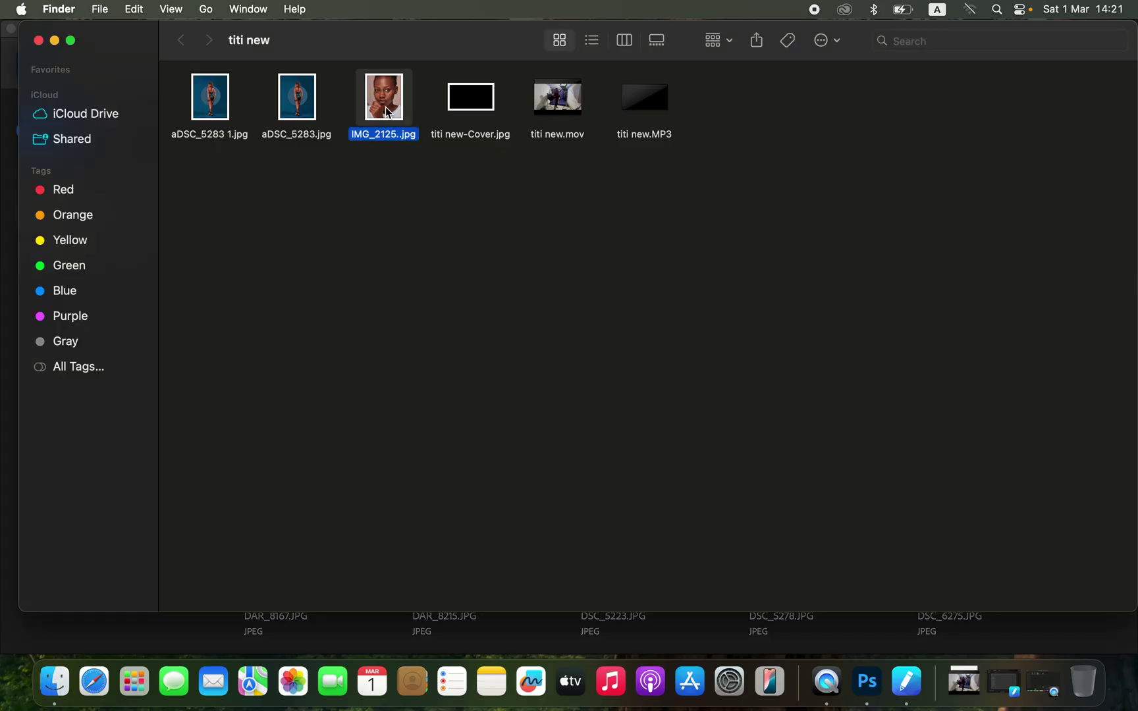
right_click(387, 113)
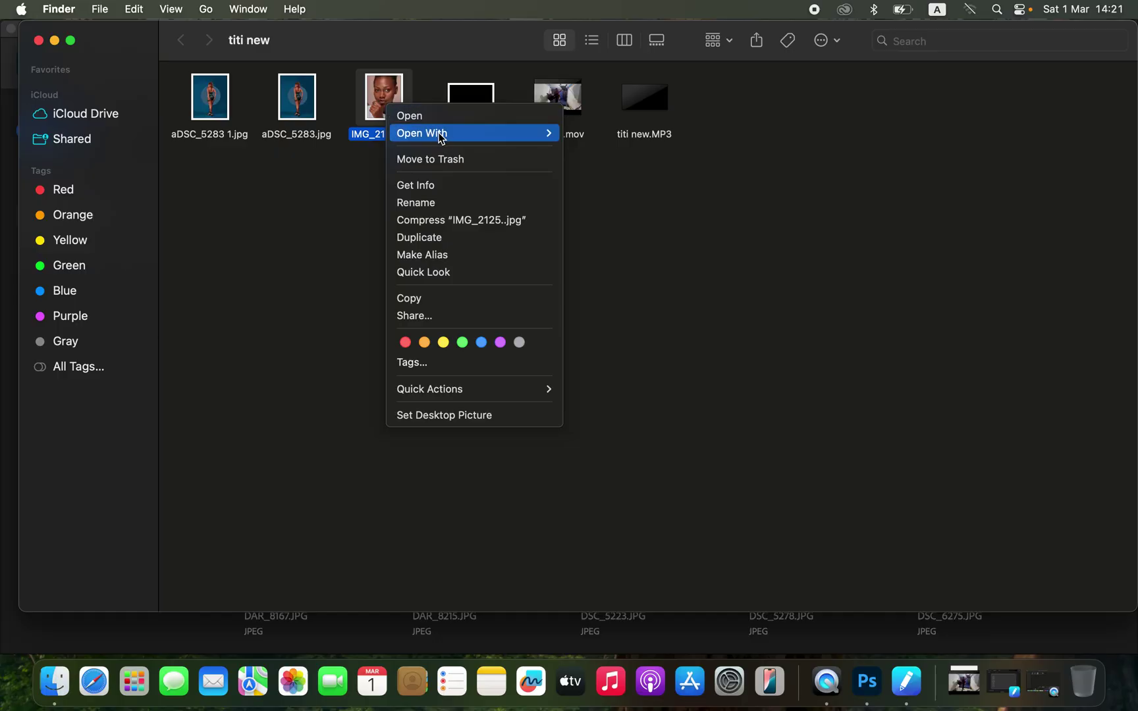
mouse_move(437, 134)
click(654, 176)
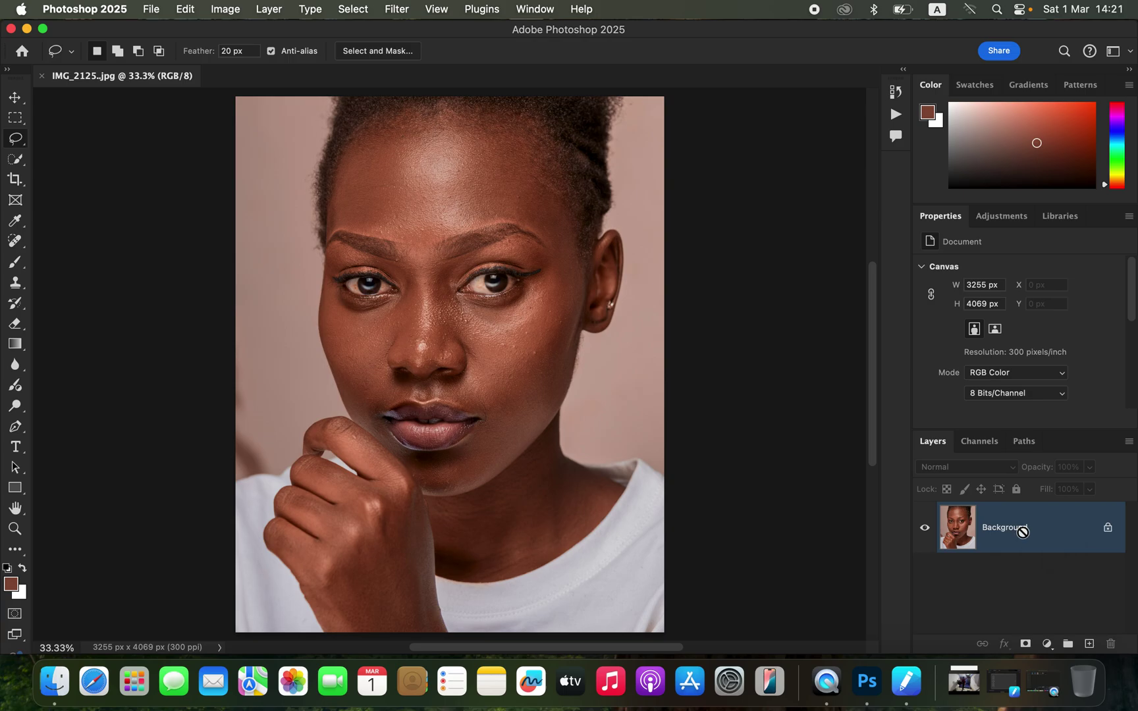
Step: Duplicate the Background layer twice and rename the lower copy COLOR
key(super+j)
key(super+j)
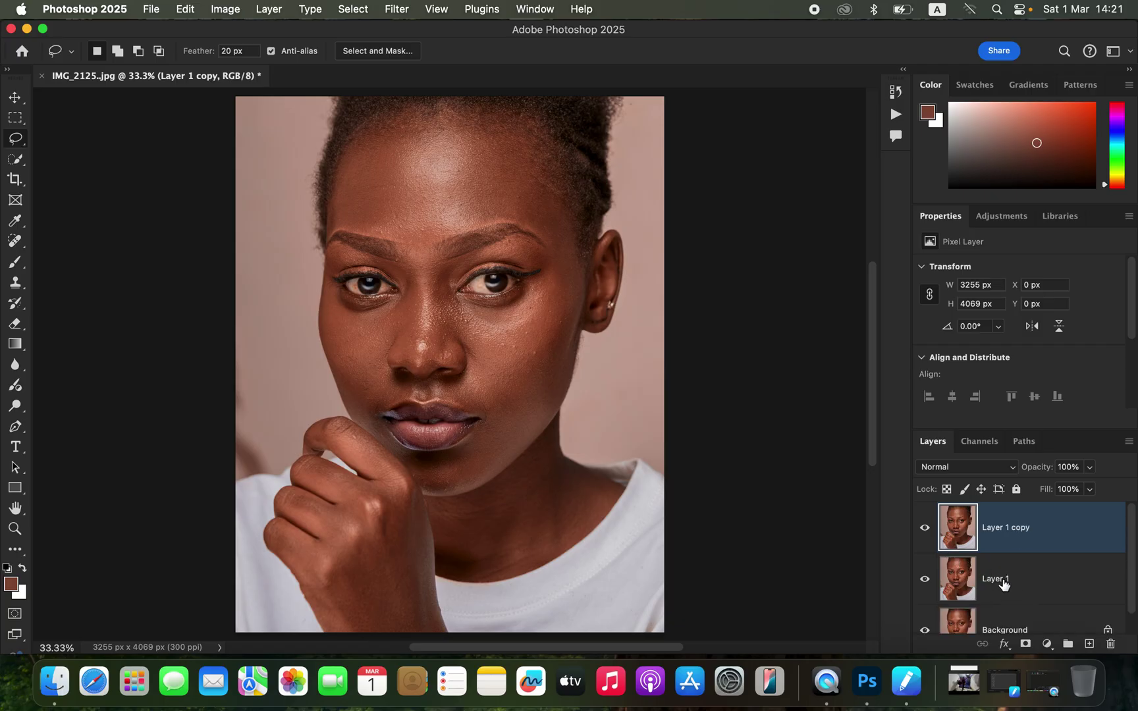
double_click(997, 580)
text(COLOR)
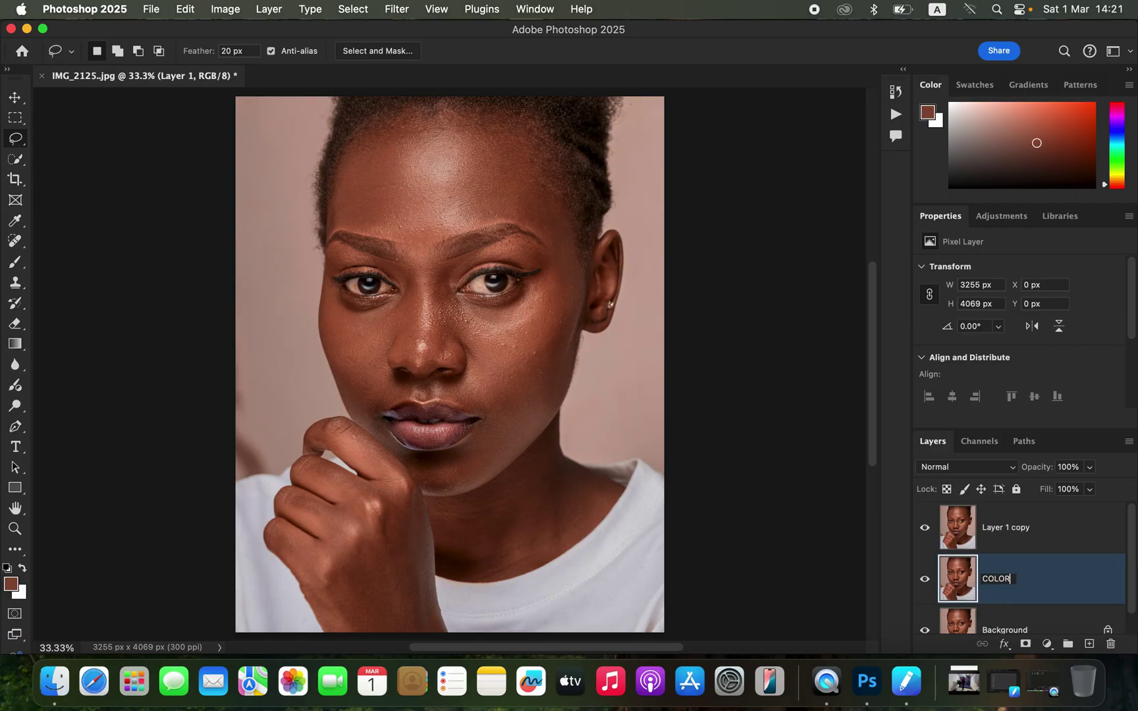
key(Return)
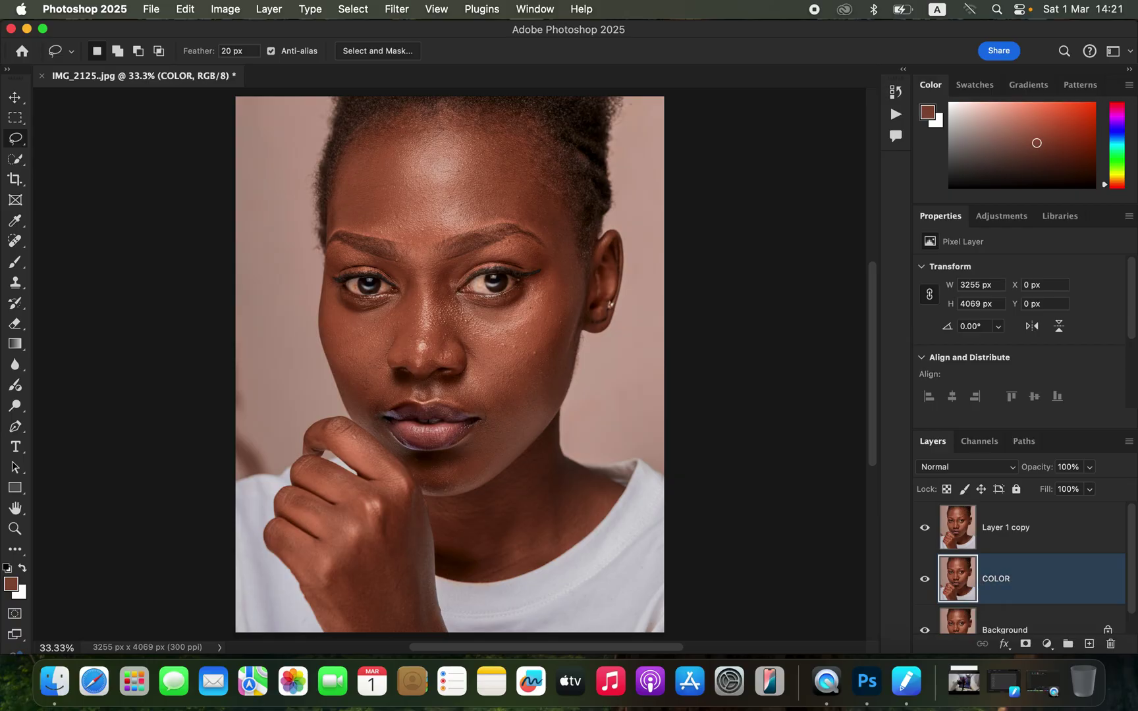
Step: Rename the upper layer copy TEXTURE
double_click(1012, 527)
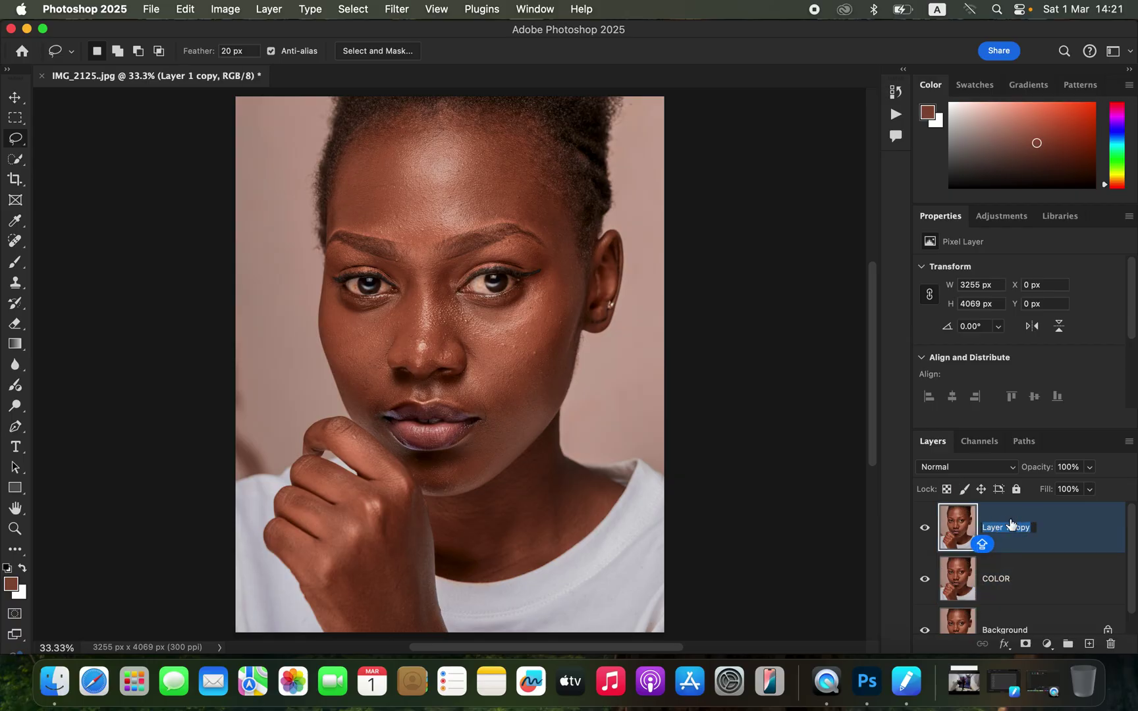
text(TEXTURE)
key(Return)
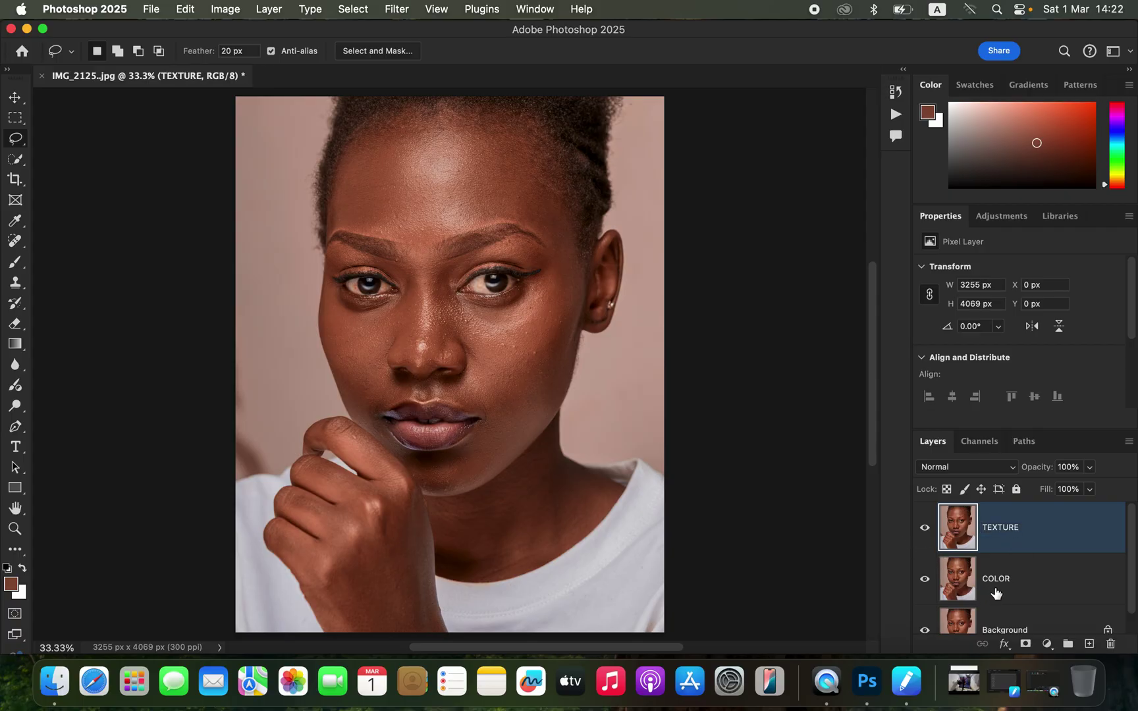
Step: Hide the TEXTURE layer and start a Gaussian Blur on the COLOR layer, previewing the skin beside the nose
click(1039, 588)
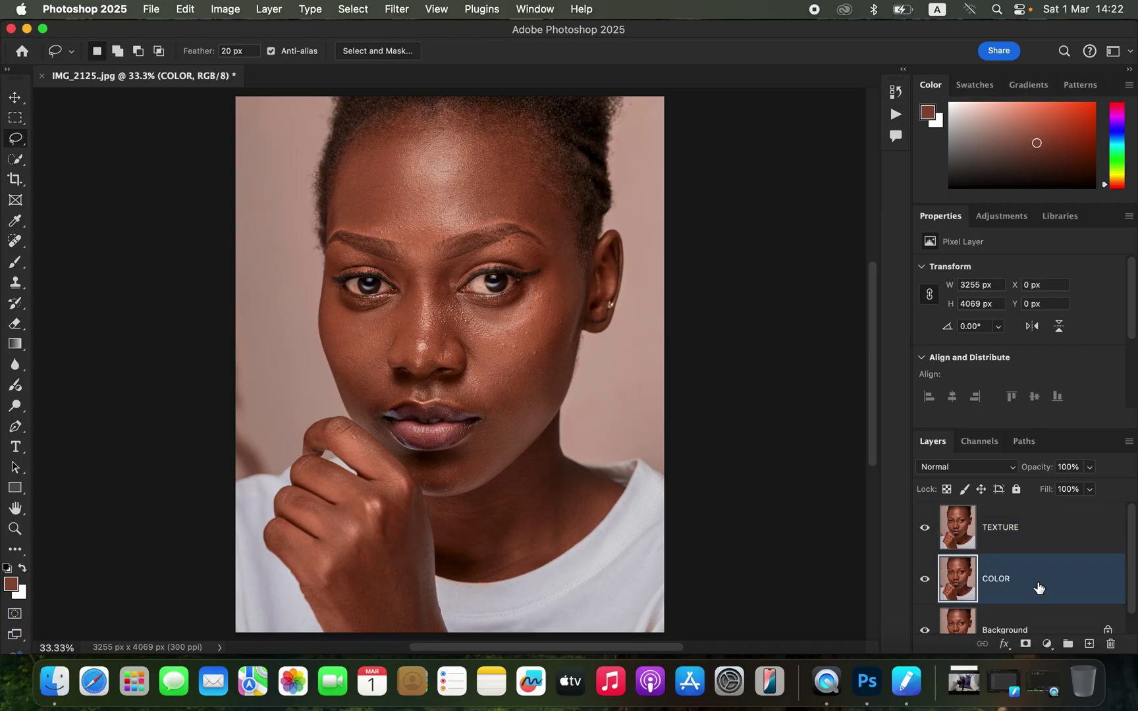
click(925, 531)
click(398, 9)
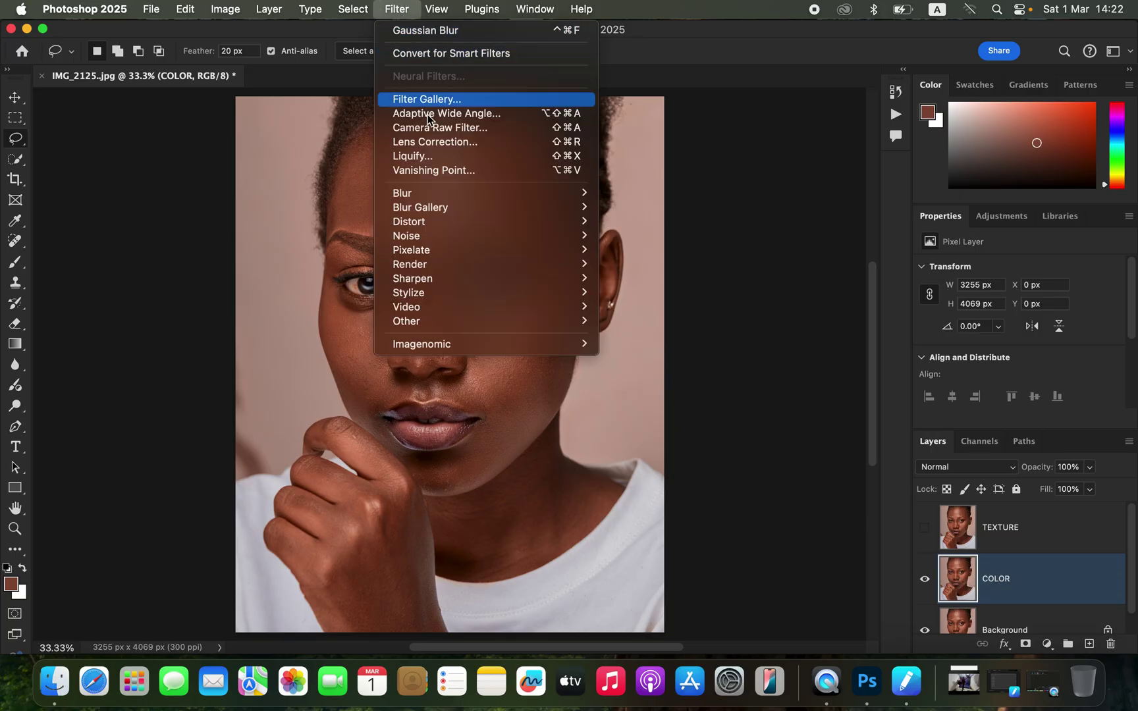
mouse_move(444, 193)
click(662, 250)
drag(717, 343, 642, 348)
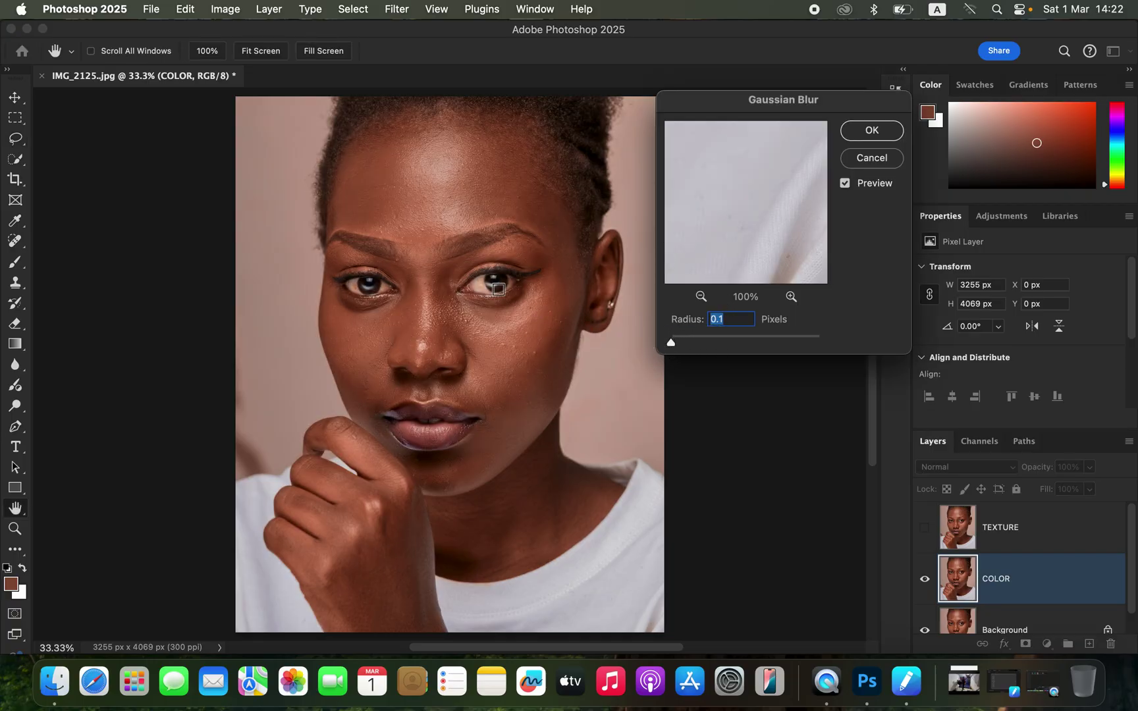
click(441, 309)
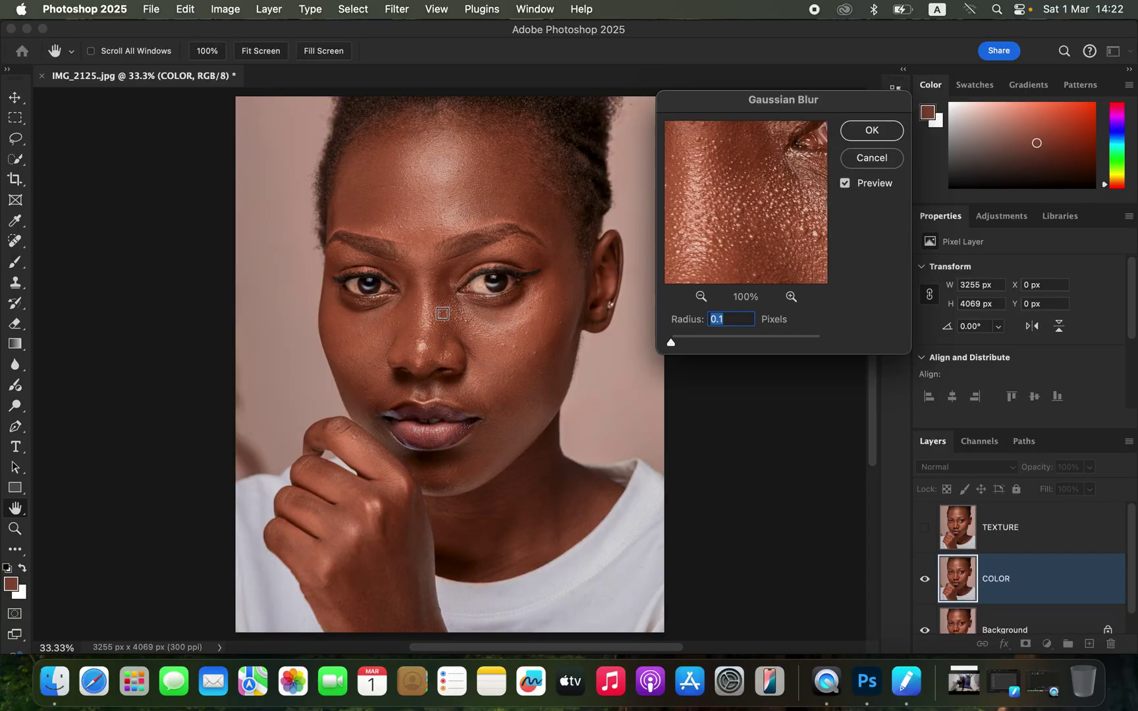
click(443, 314)
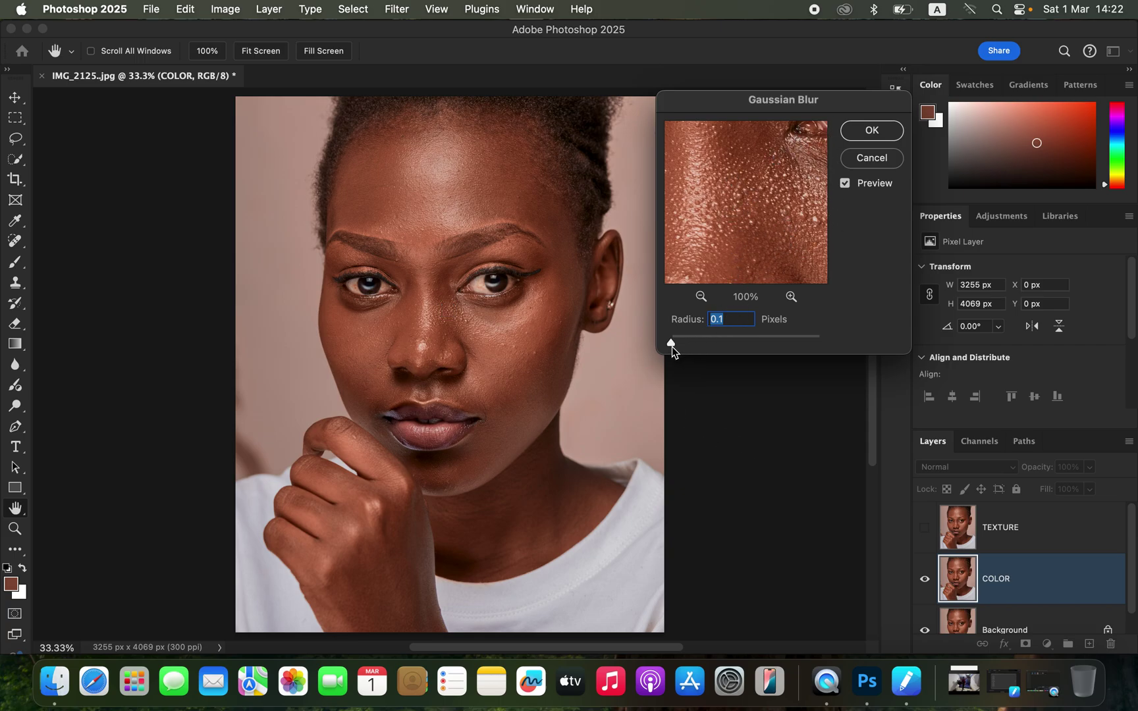
Step: Set the Gaussian Blur radius to 7.0 pixels and apply it to the COLOR layer
drag(672, 344, 685, 346)
drag(685, 344, 720, 343)
mouse_move(755, 239)
mouse_down()
mouse_move(755, 204)
mouse_move(767, 214)
mouse_move(755, 238)
mouse_move(736, 223)
mouse_move(757, 184)
mouse_move(760, 241)
mouse_move(762, 186)
mouse_move(760, 221)
mouse_up()
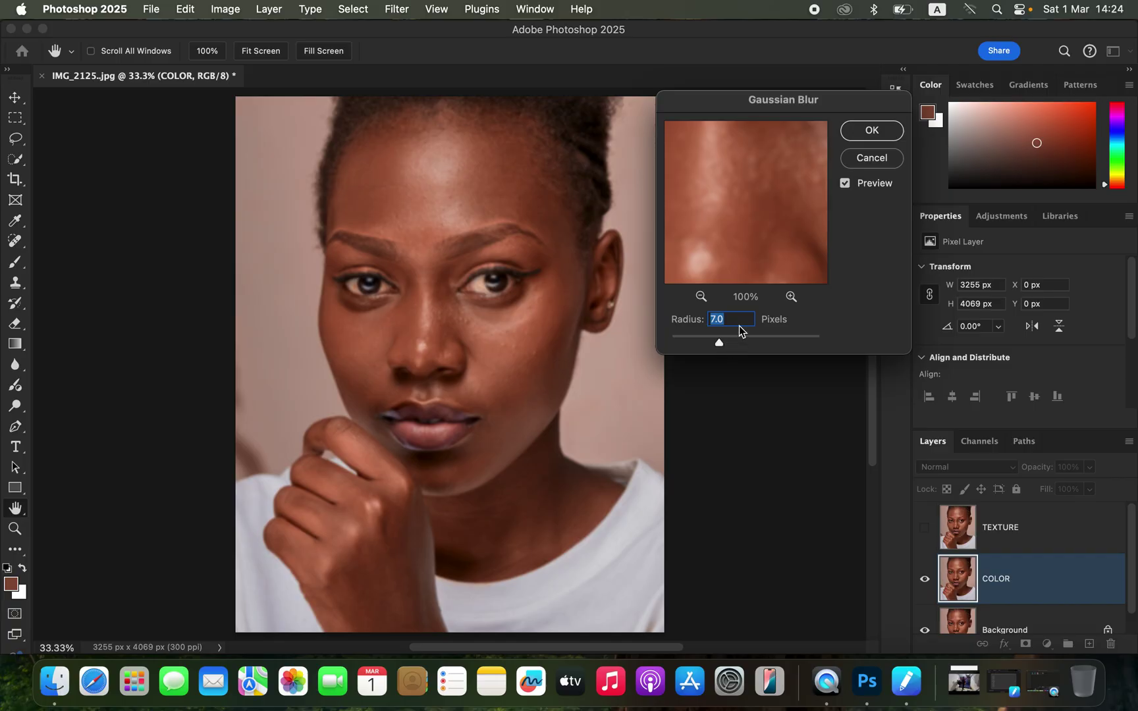
mouse_move(734, 227)
mouse_down()
mouse_move(732, 185)
mouse_move(752, 181)
mouse_move(744, 231)
mouse_up()
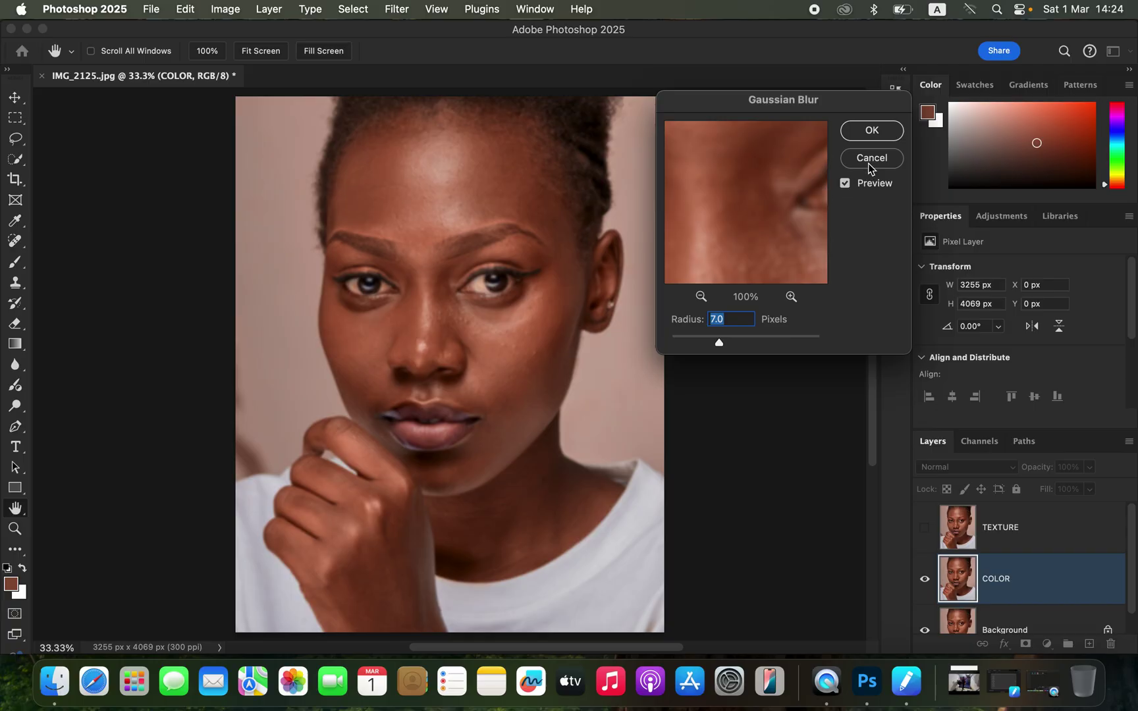
click(871, 130)
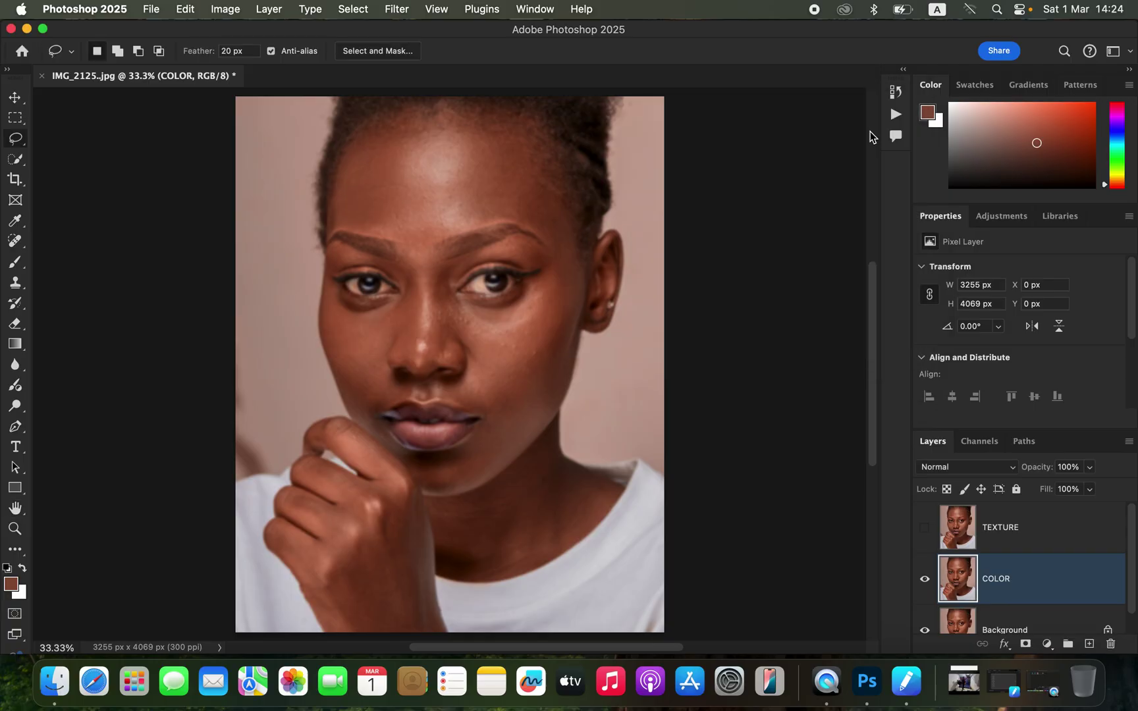
Step: Show the TEXTURE layer and set up Apply Image on it with COLOR as source layer, RGB channel and Subtract blending
click(1023, 537)
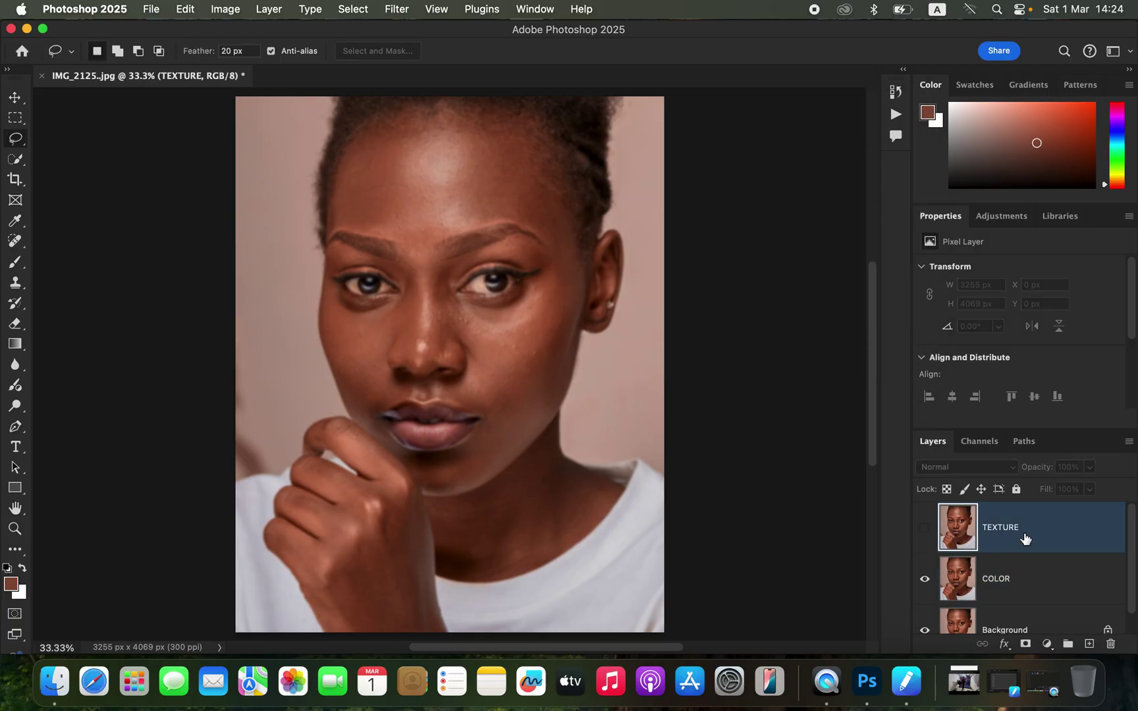
click(924, 535)
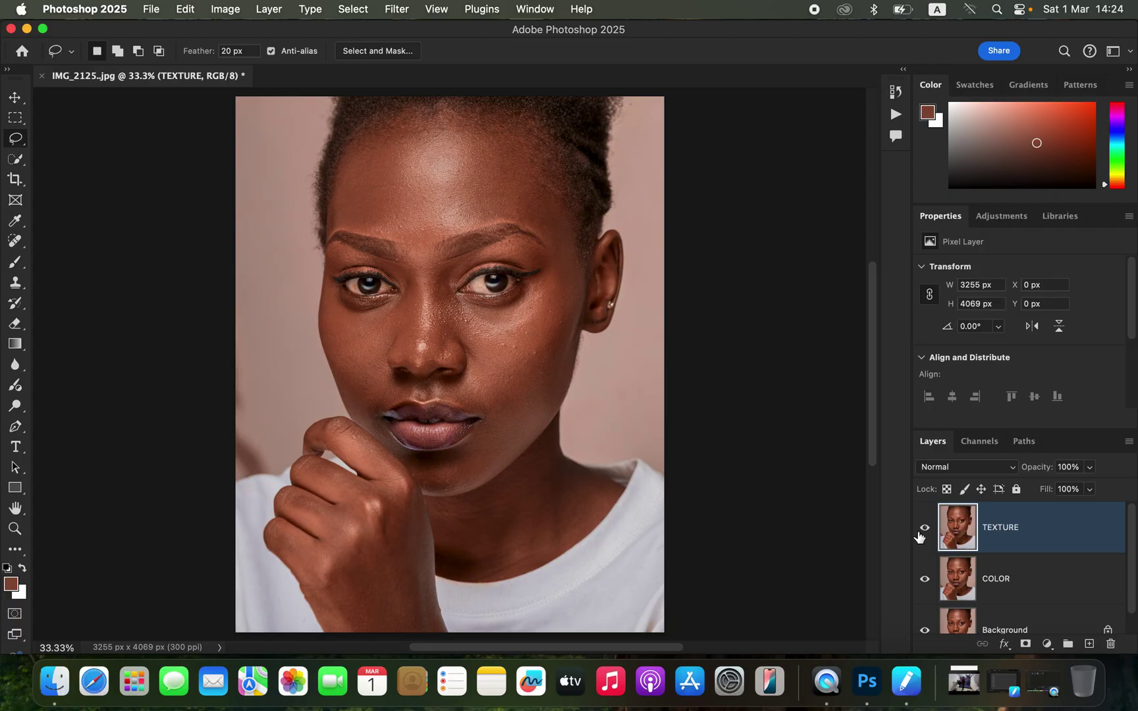
click(225, 9)
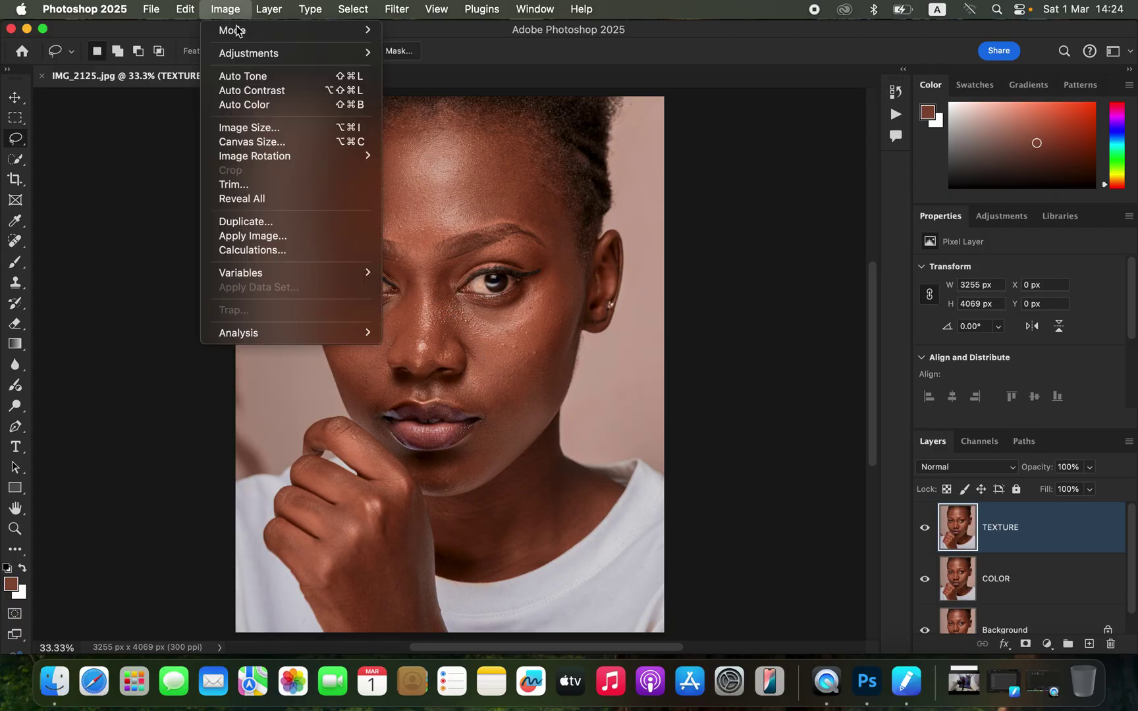
click(293, 242)
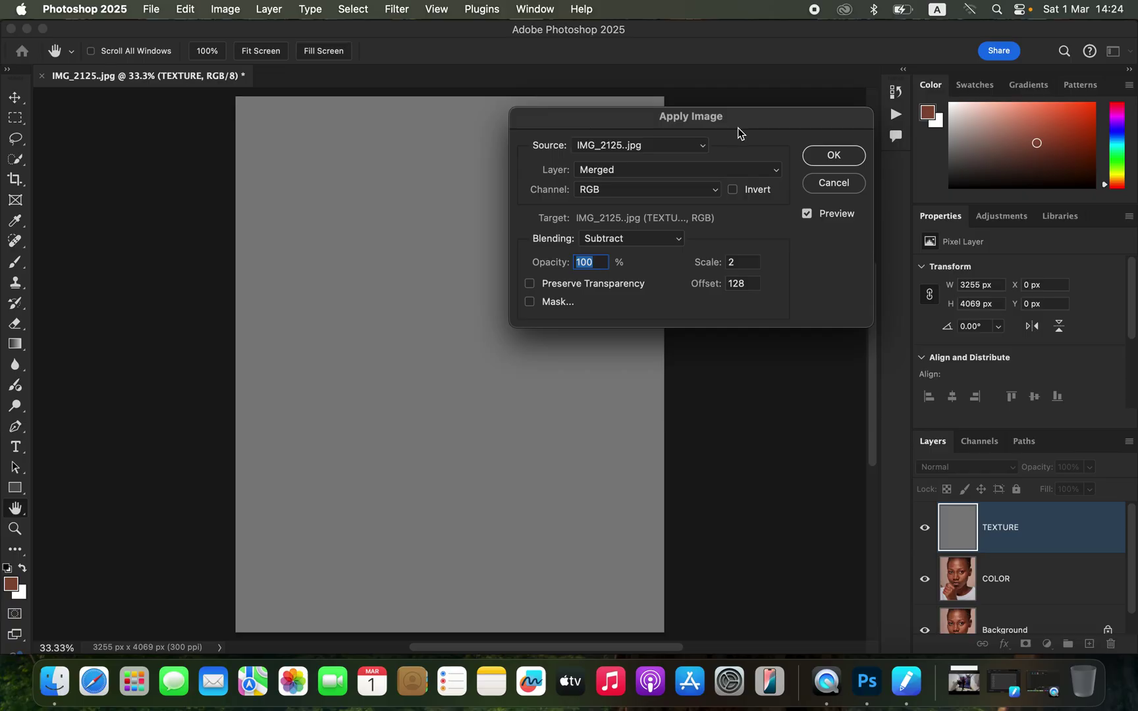
click(627, 172)
click(635, 211)
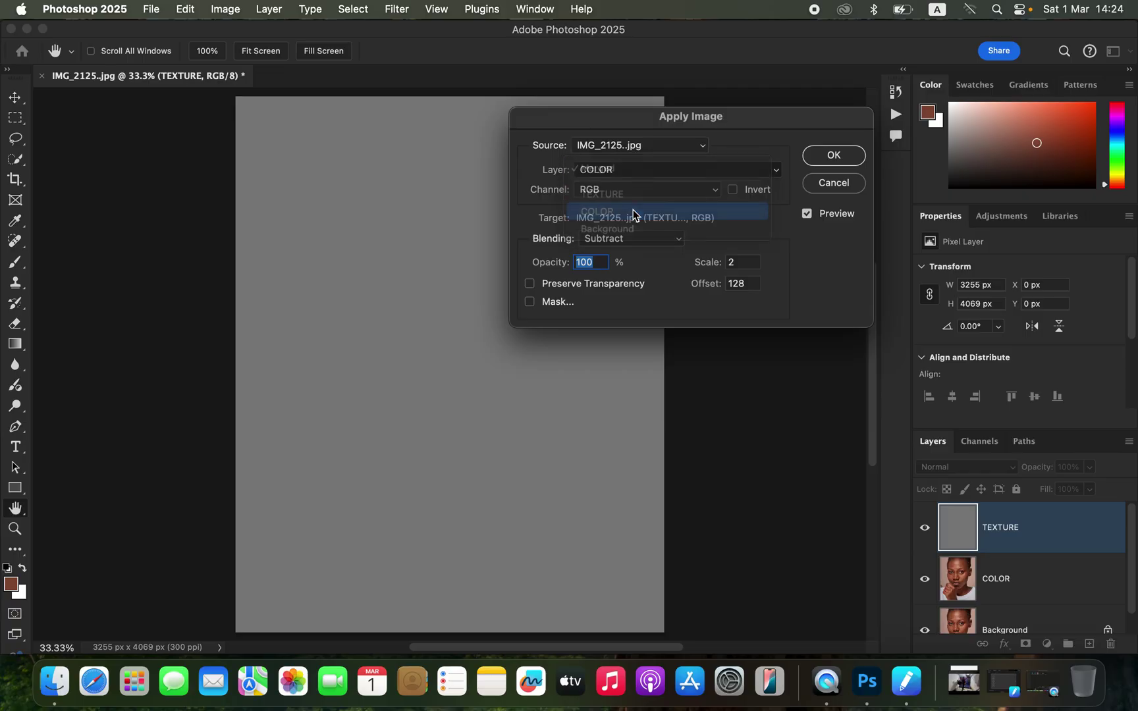
click(622, 193)
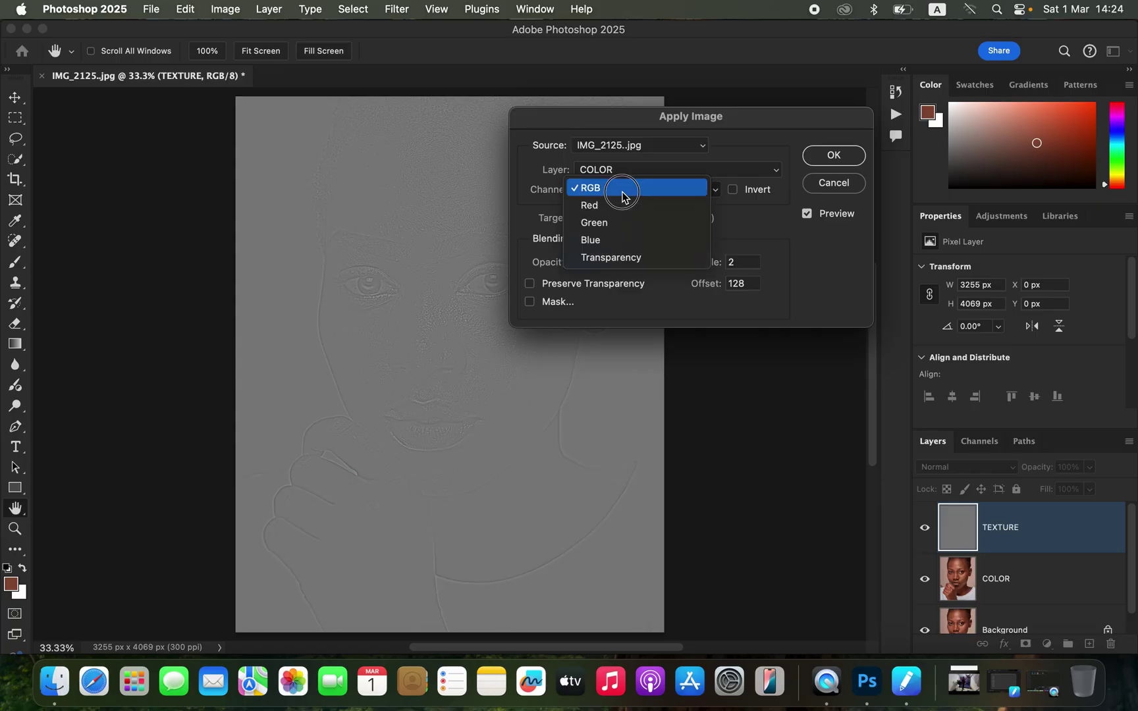
click(624, 190)
click(626, 237)
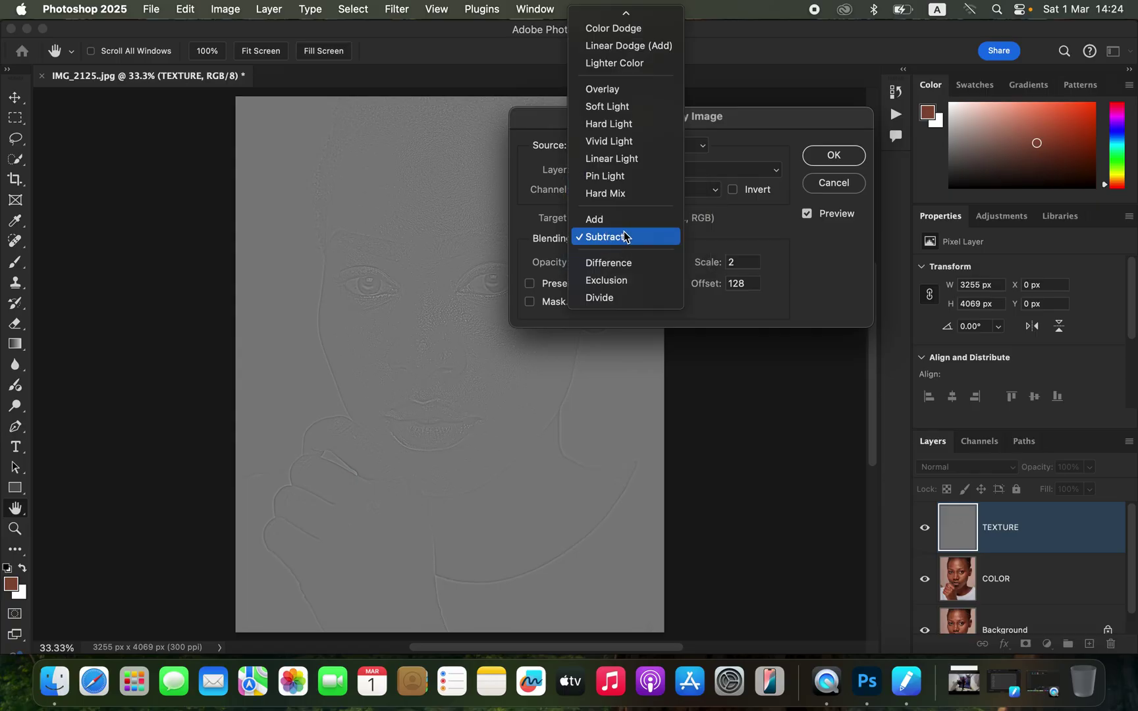
click(626, 239)
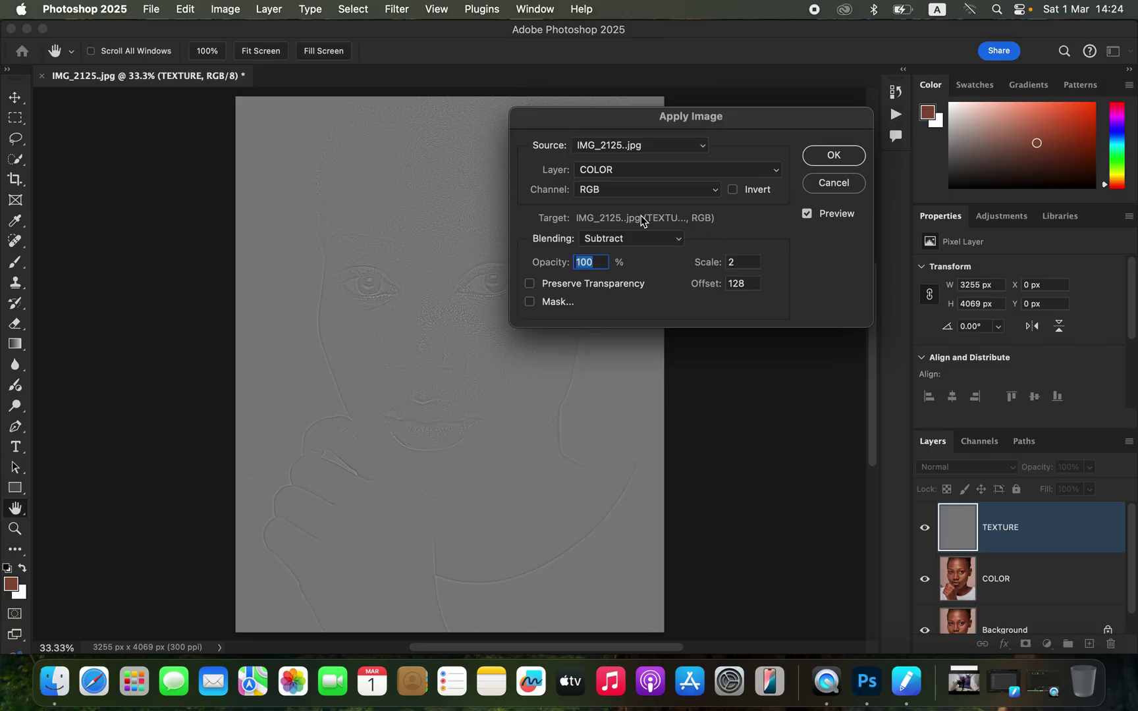
Step: Try Add blending with Invert enabled in Apply Image, and return to Subtract with Invert off
click(636, 172)
click(636, 173)
click(632, 189)
click(632, 189)
click(630, 240)
click(626, 222)
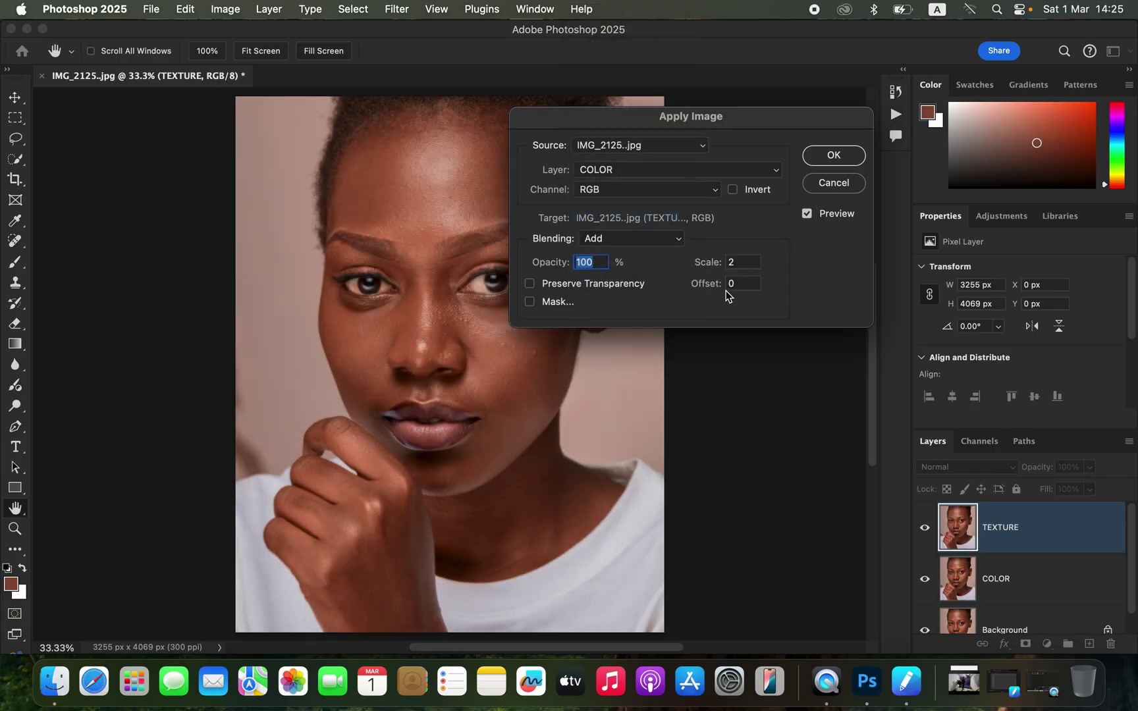
click(734, 190)
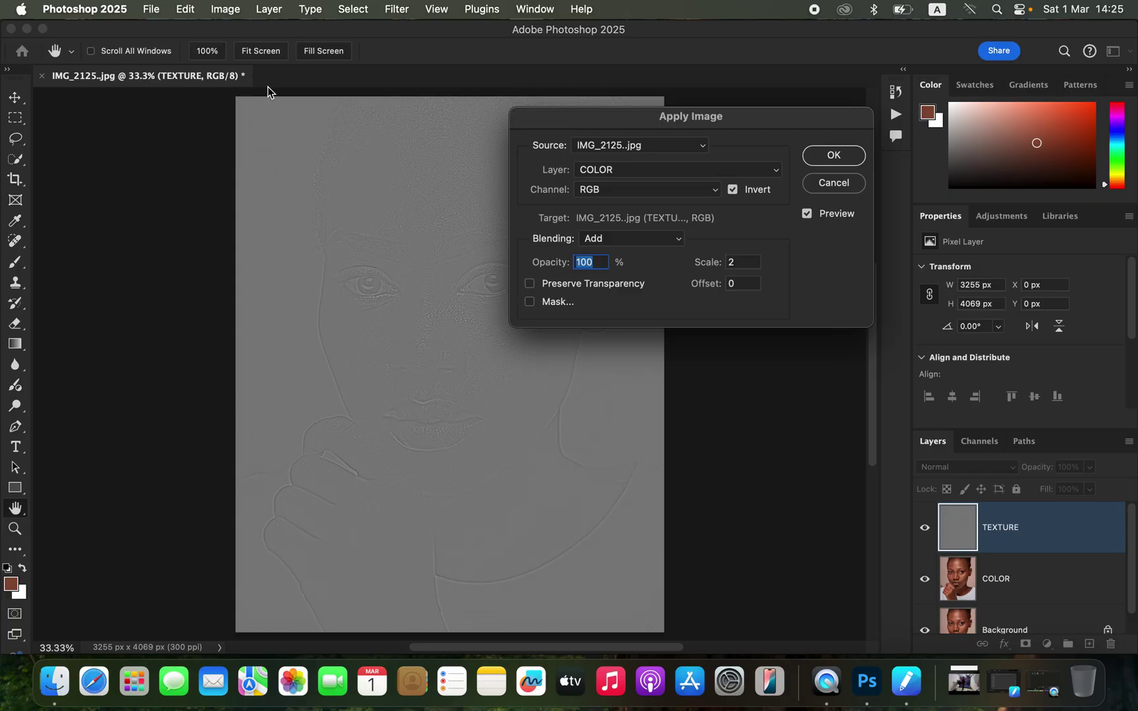
click(630, 240)
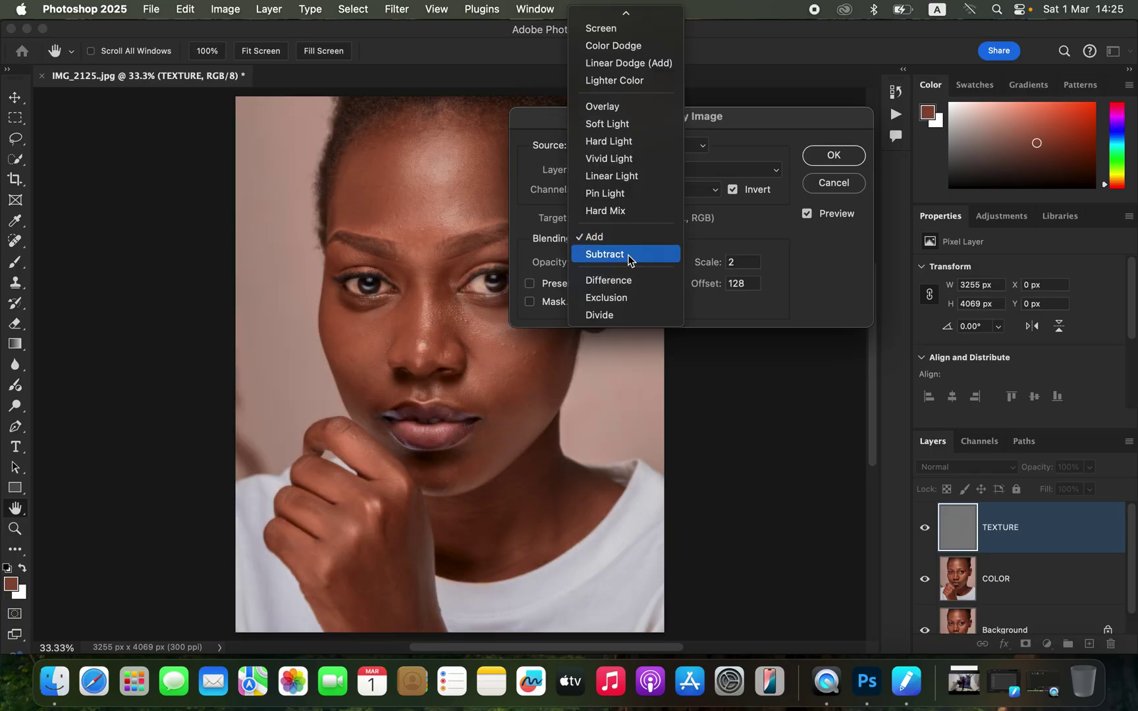
click(632, 255)
click(734, 191)
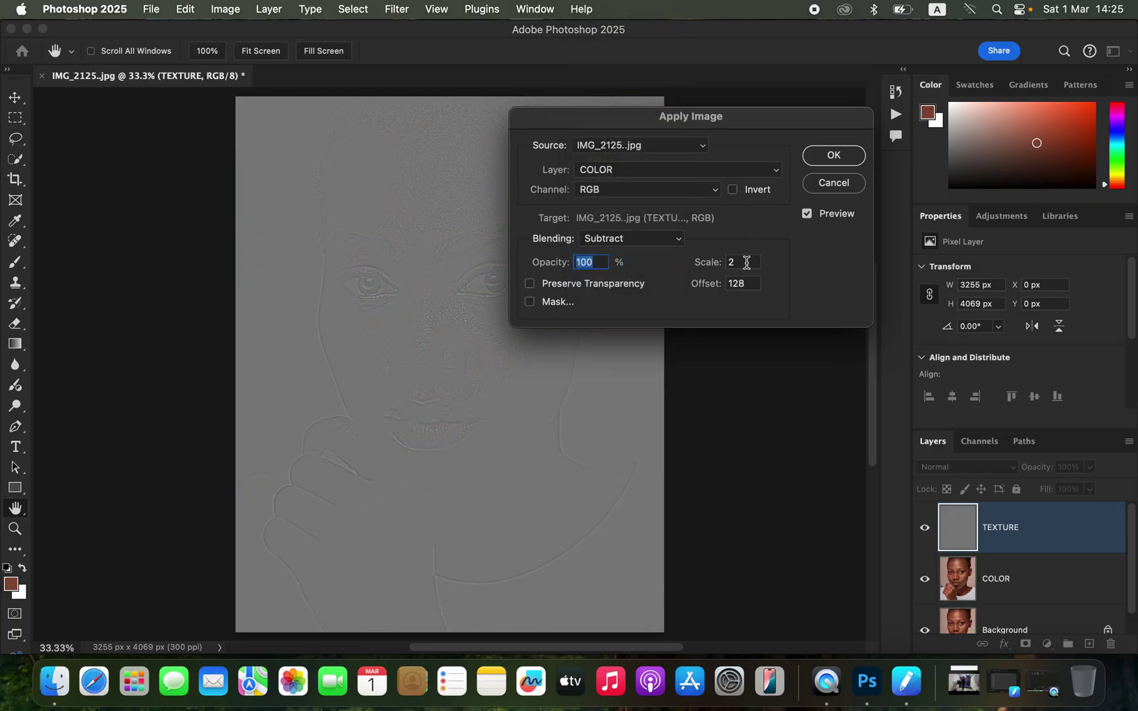
Step: Apply the Apply Image settings and set the TEXTURE layer's blend mode to Linear Light
click(834, 158)
key(l)
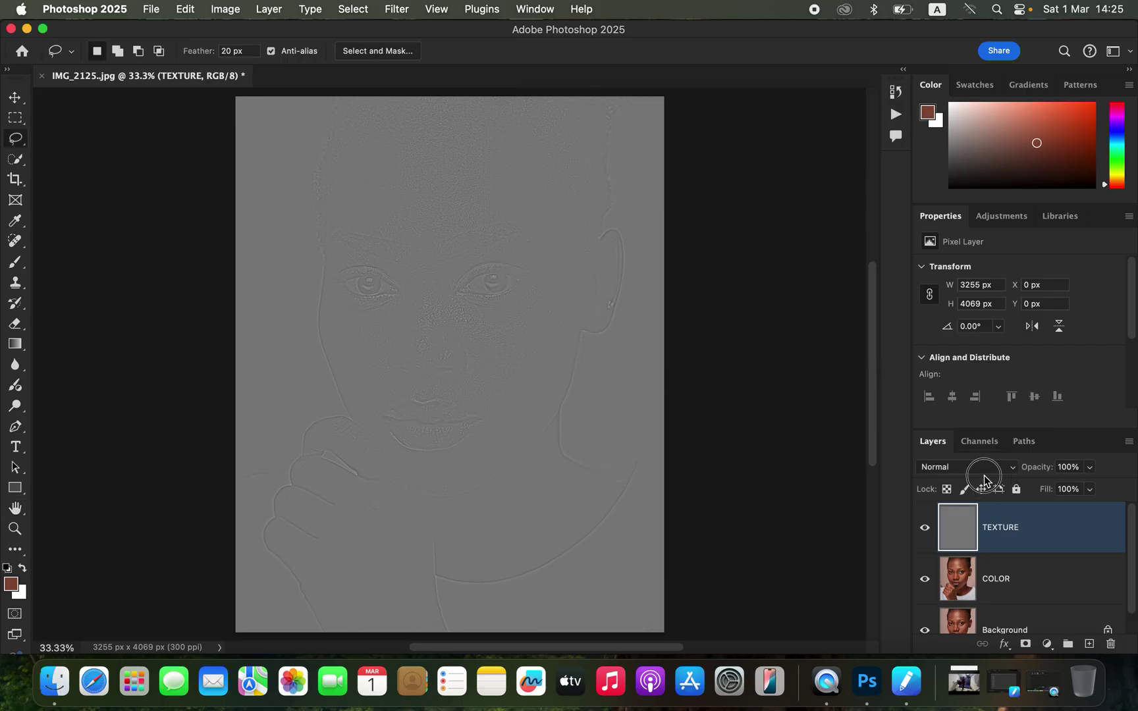
click(983, 473)
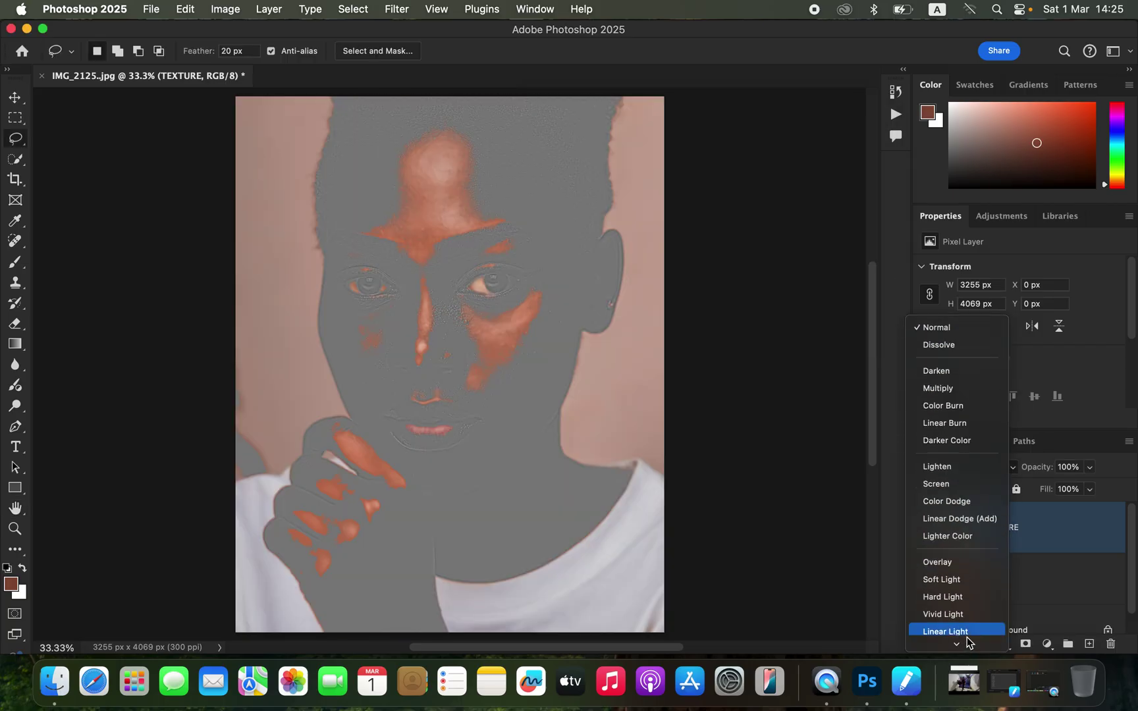
click(969, 612)
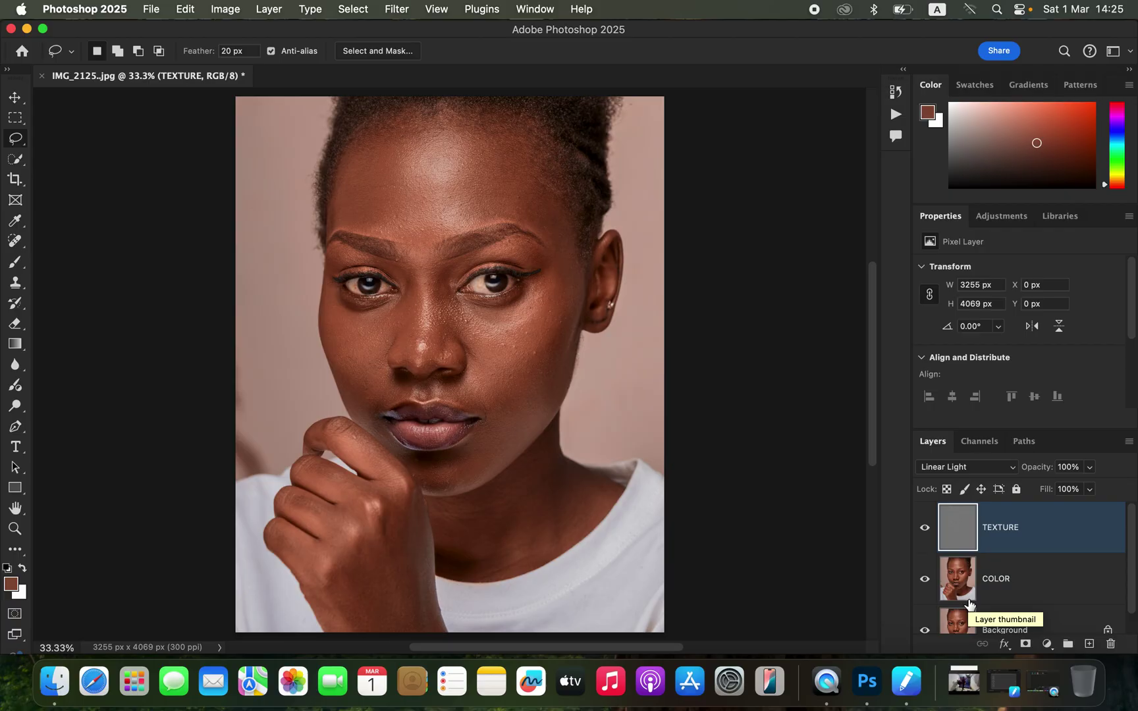
Step: Group the TEXTURE and COLOR layers and name the group FREQ SEP
shift+click(1048, 588)
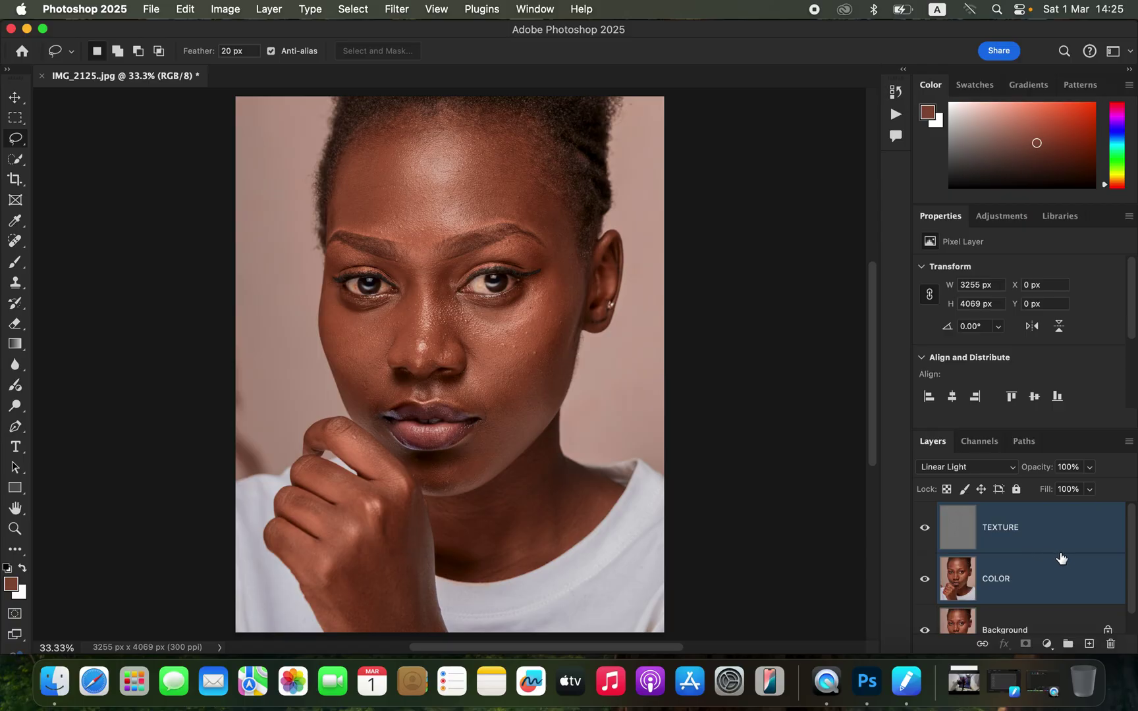
drag(1070, 552, 1068, 643)
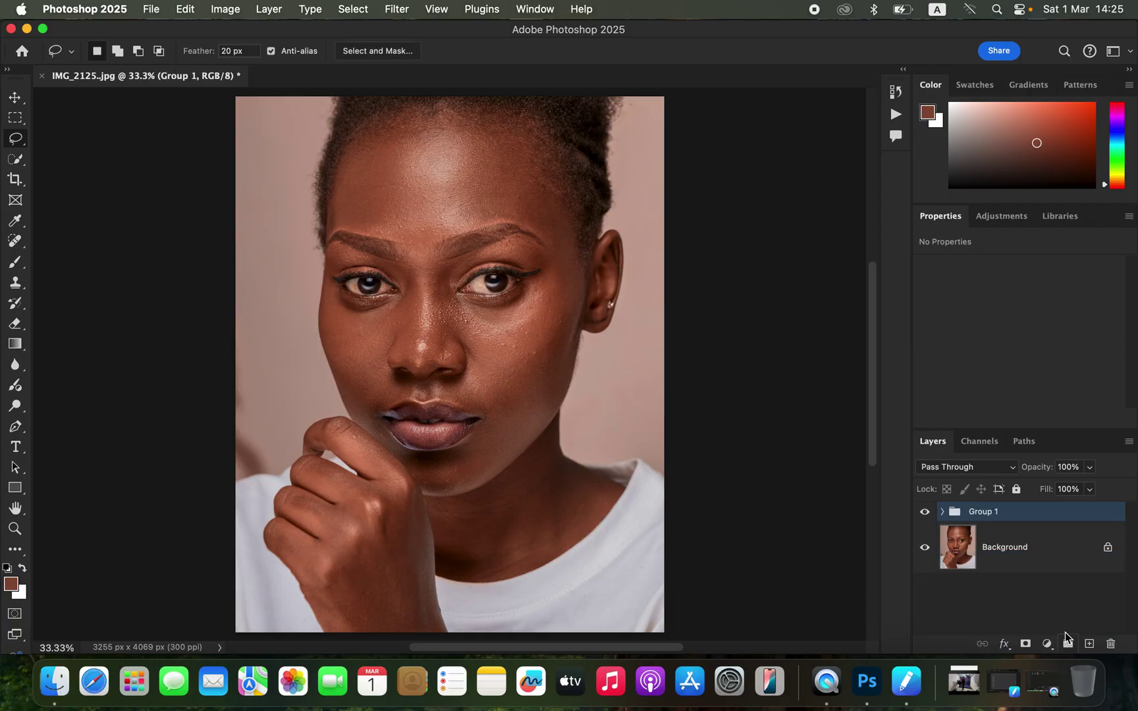
double_click(988, 512)
key(Caps_Lock)
text(FREQ SEP)
key(Return)
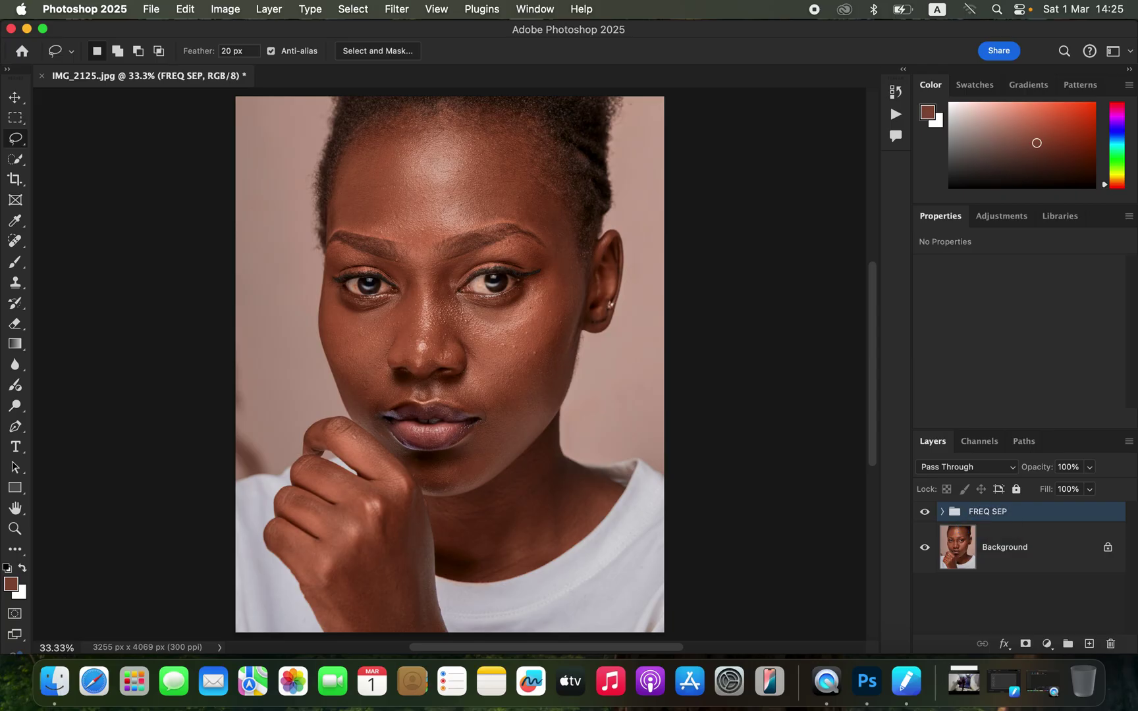
Step: Switch the Background layer's visibility off and on to compare, and expand the FREQ SEP group
click(925, 550)
click(922, 556)
click(943, 513)
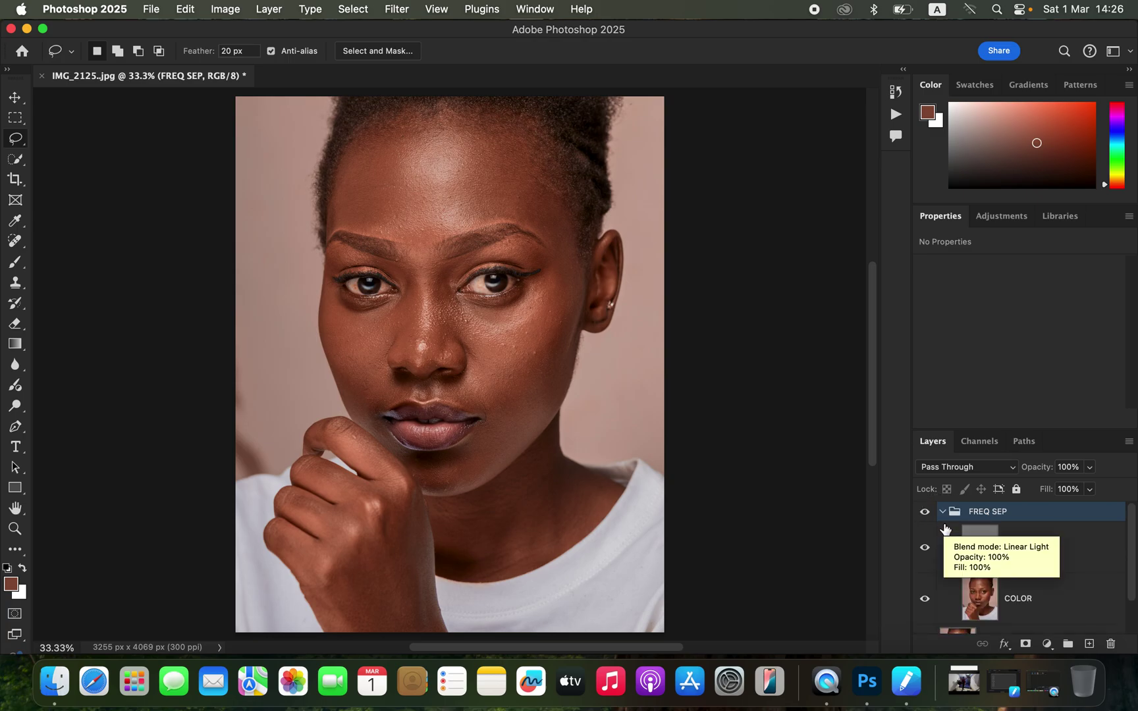
Step: Select the COLOR layer, hide the TEXTURE layer, and activate the Mixer Brush tool
click(1025, 600)
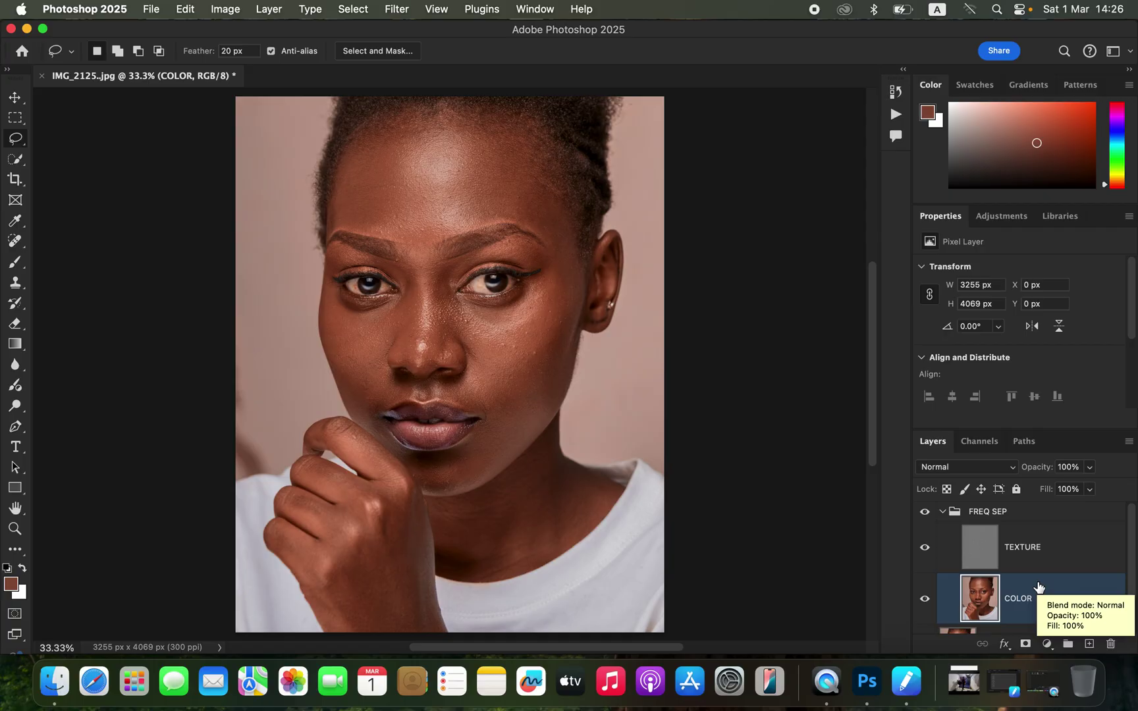
click(925, 552)
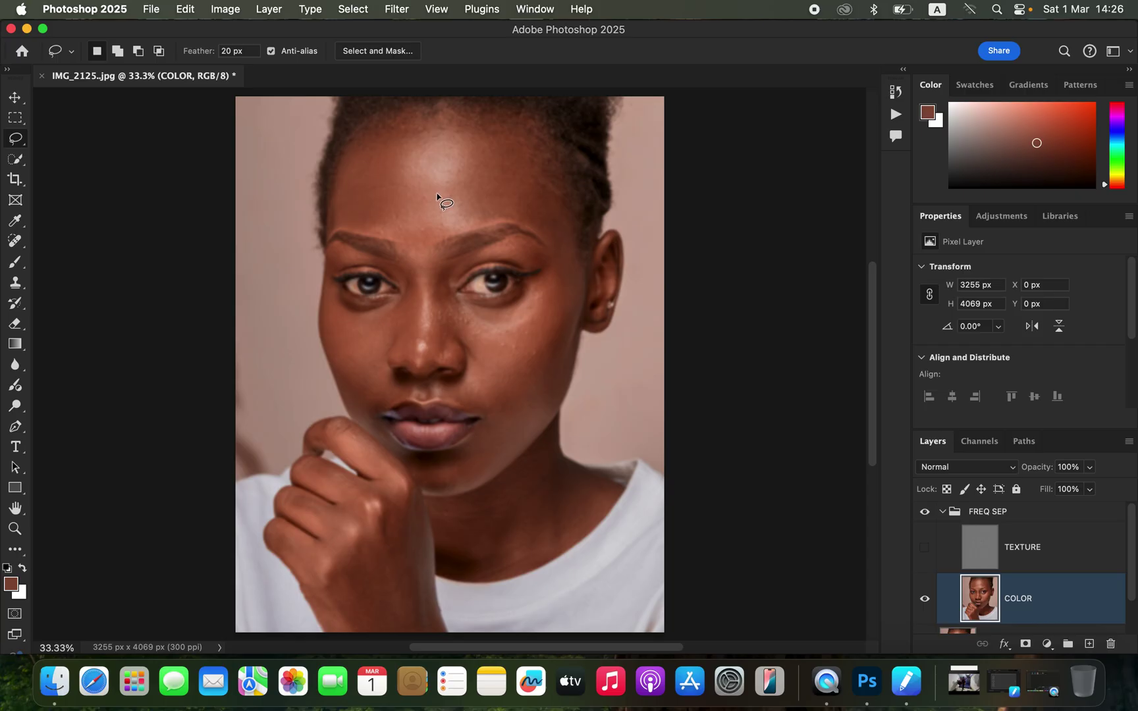
click(15, 269)
right_click(14, 269)
click(81, 304)
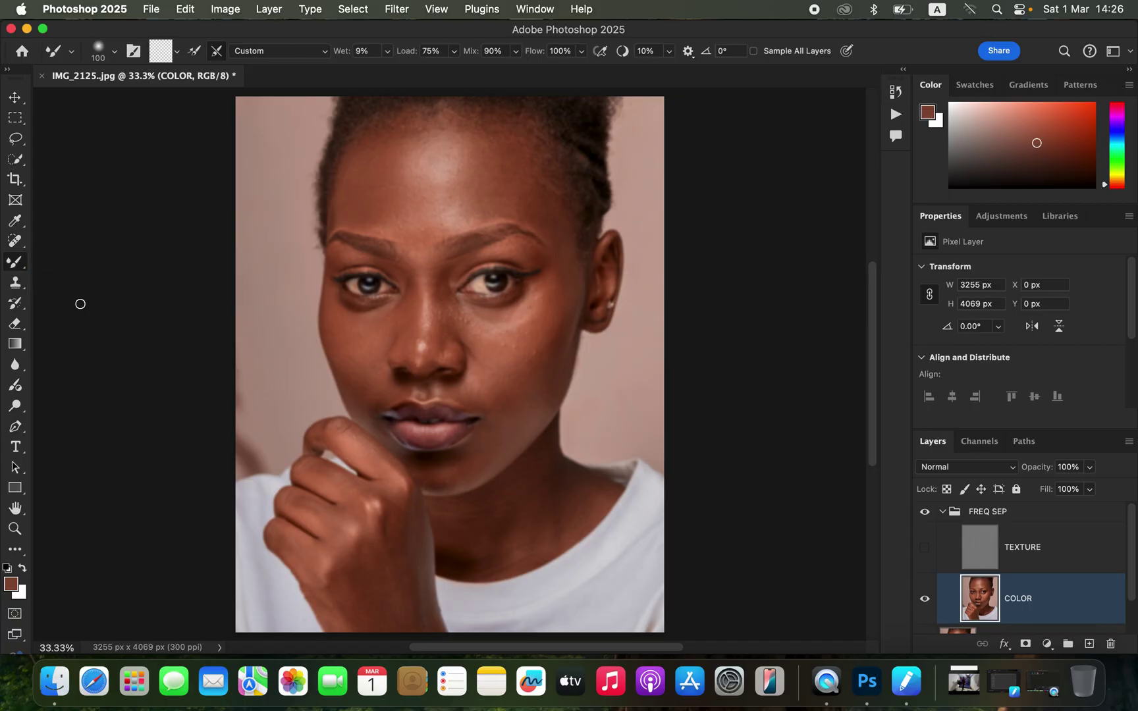
right_click(18, 267)
click(72, 303)
Step: Review the Mixer Brush's size, hardness and brush preset settings, and its brush load and clean options
click(115, 53)
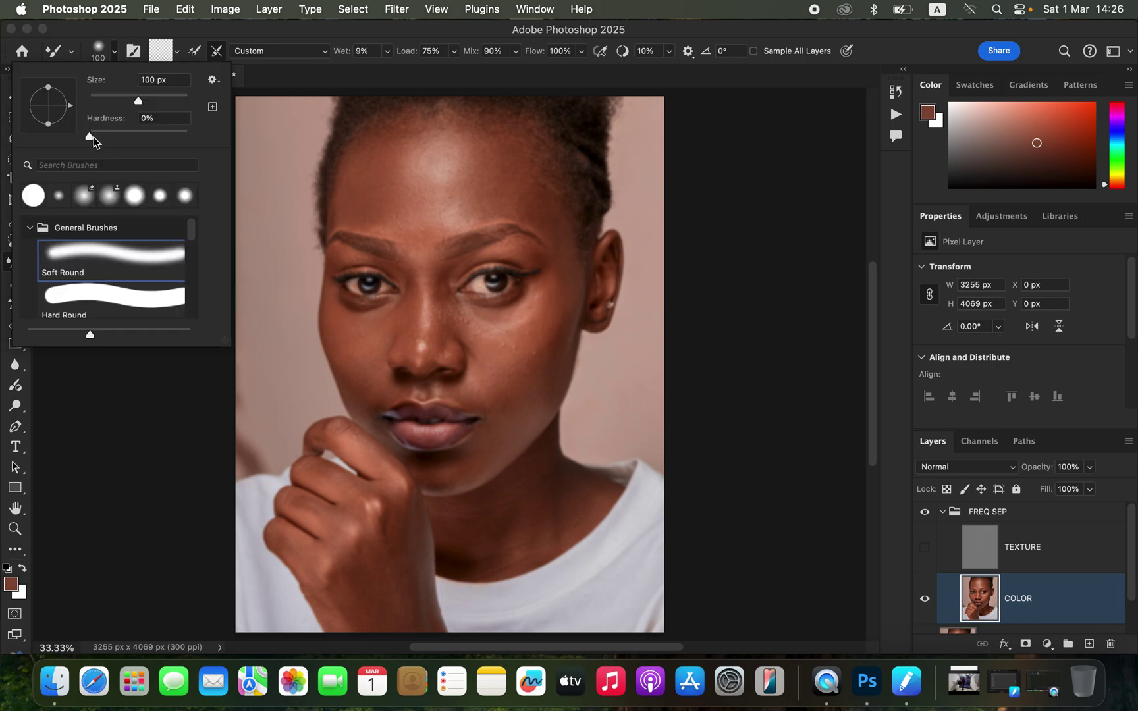
click(115, 56)
click(178, 54)
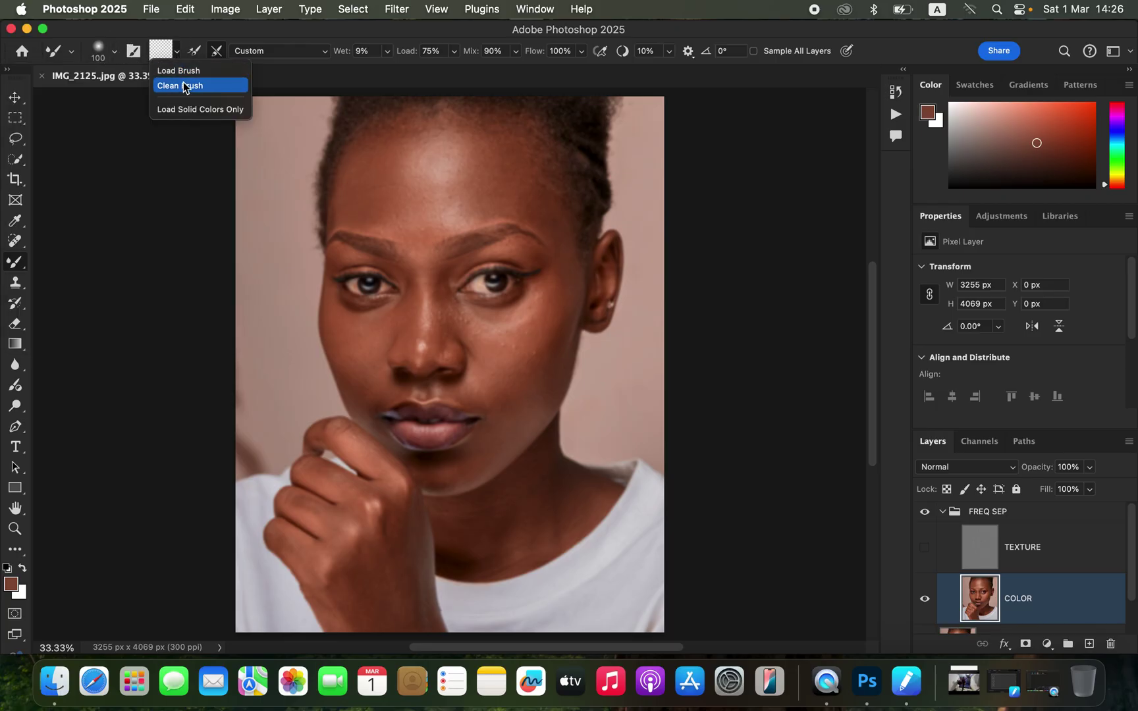
click(172, 50)
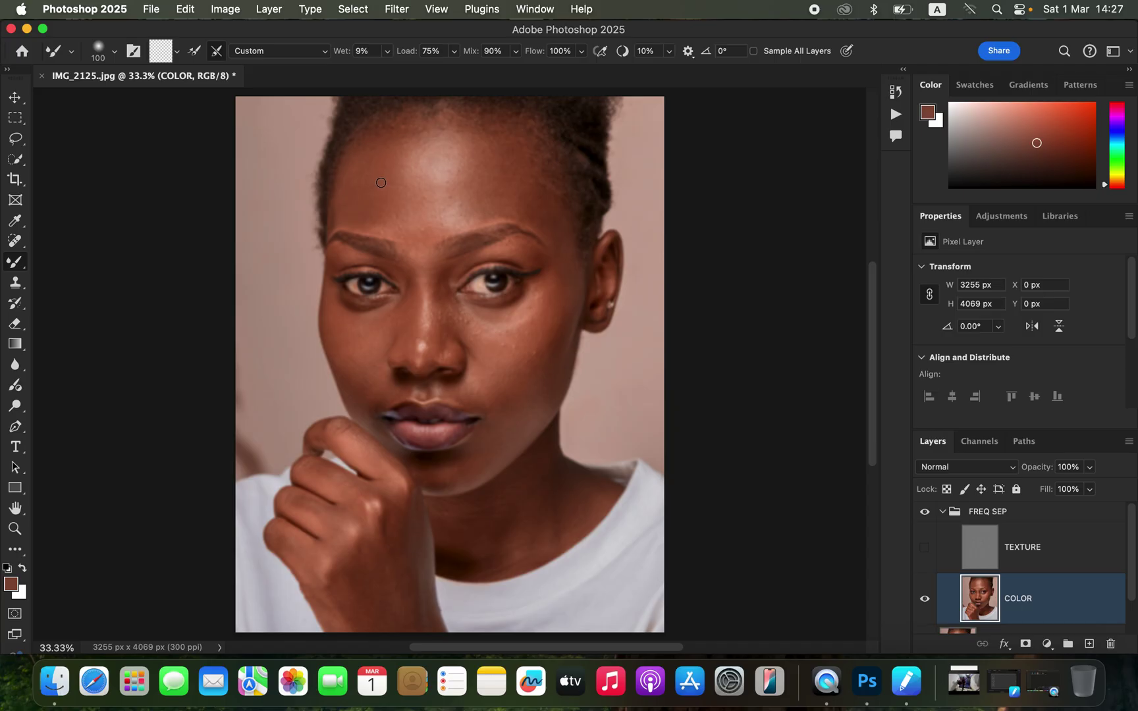
Step: Enlarge the Mixer Brush to 500 px to suit the forehead area
key(bracketright)
key(bracketright)
key(bracketright)
key(bracketright)
key(bracketright)
key(bracketleft)
key(bracketleft)
key(bracketright)
key(bracketright)
key(bracketright)
key(bracketright)
key(bracketright)
key(bracketleft)
key(bracketleft)
key(bracketleft)
key(bracketright)
key(bracketright)
key(bracketleft)
scroll(381, 187, up, 10)
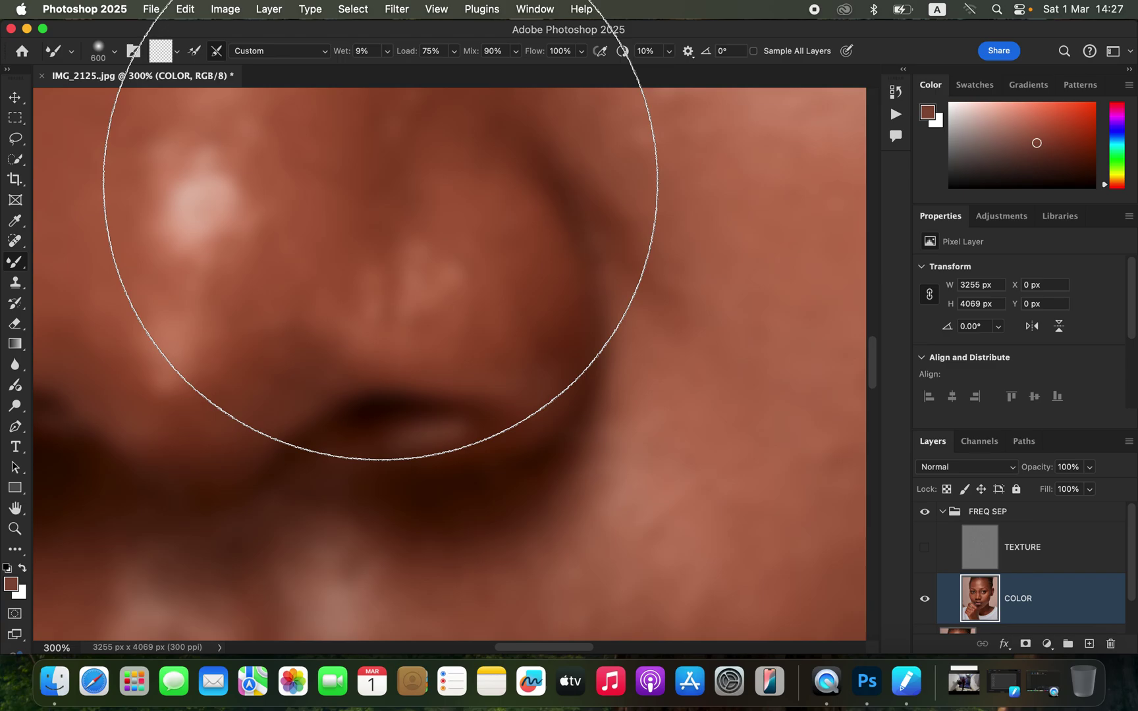
scroll(380, 186, down, 10)
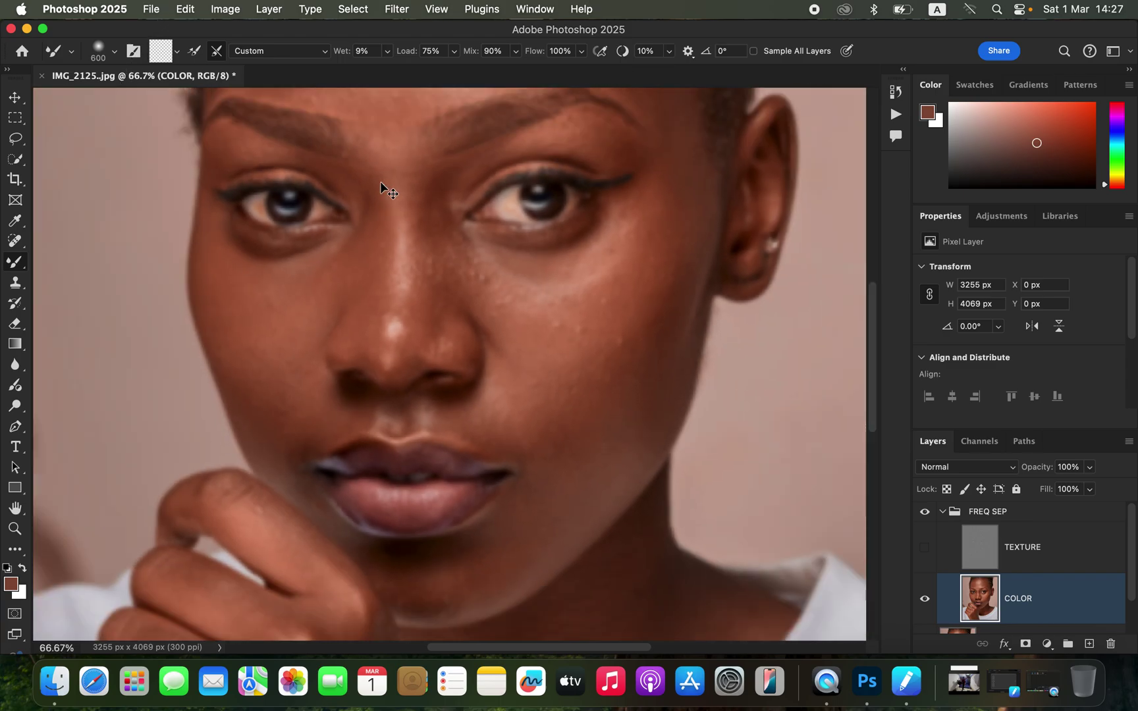
scroll(381, 187, down, 2)
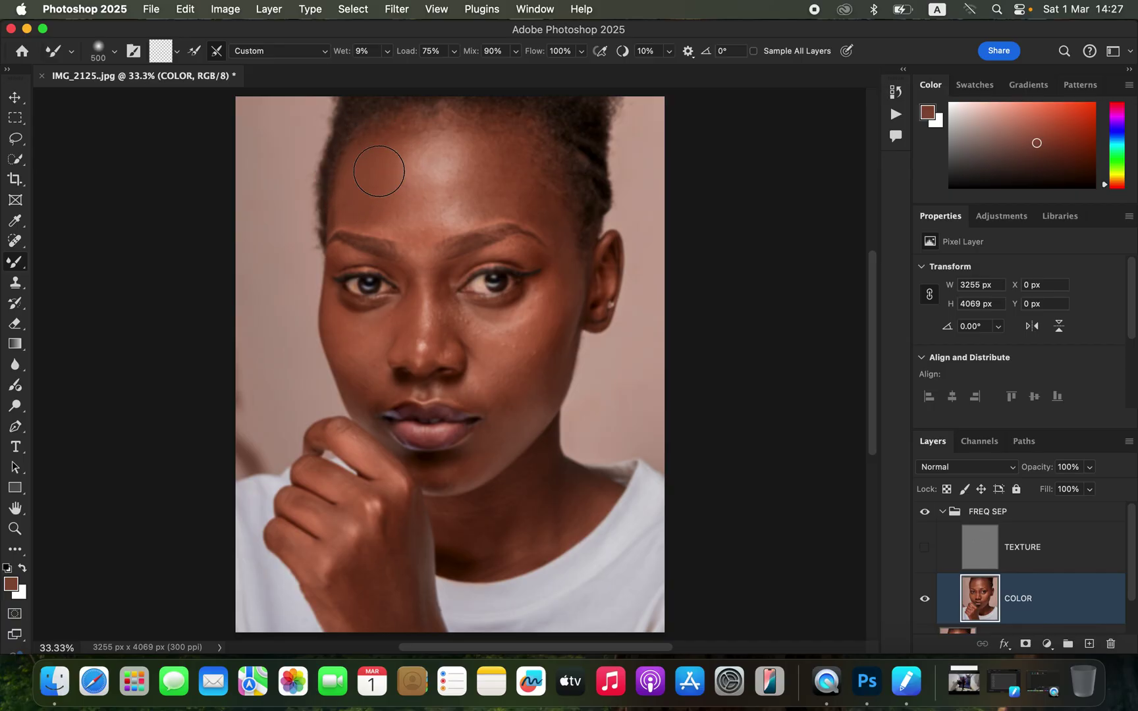
Step: Blend the forehead's uneven tones on the COLOR layer with Mixer Brush strokes, and toggle the TEXTURE layer to check the blending
mouse_move(393, 166)
mouse_down()
mouse_move(379, 145)
mouse_move(386, 211)
mouse_up()
key(super+z)
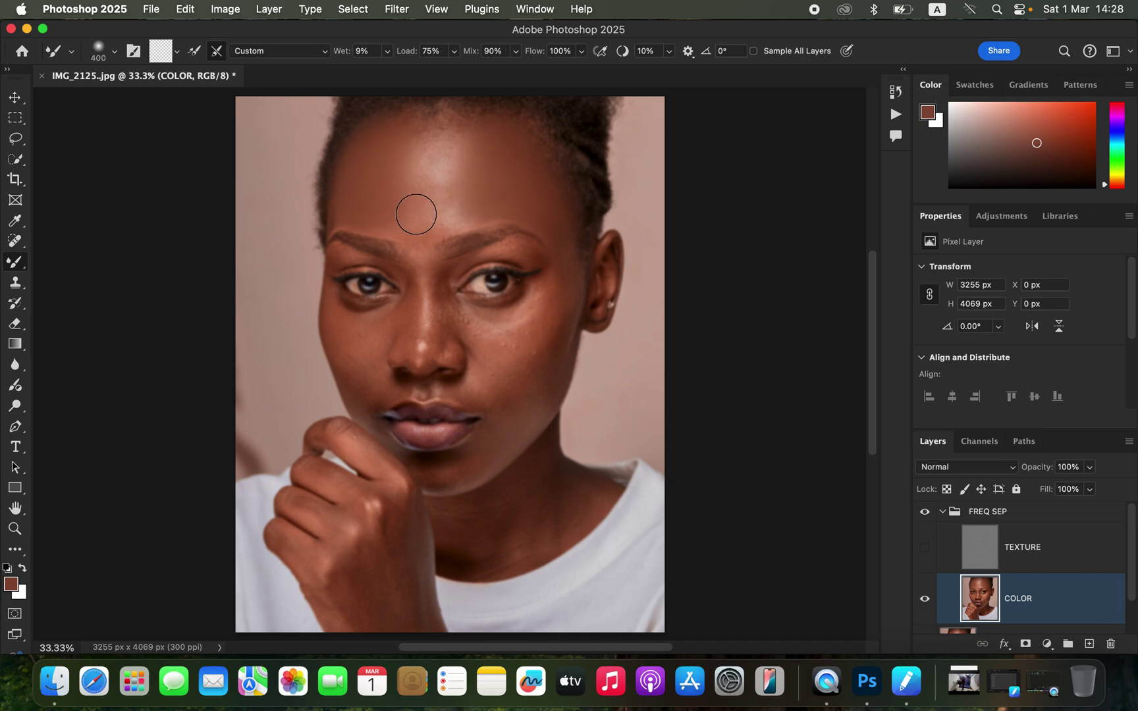
mouse_move(415, 195)
mouse_down()
mouse_move(406, 222)
mouse_move(415, 229)
mouse_move(407, 211)
mouse_move(421, 229)
mouse_move(406, 178)
mouse_move(424, 158)
mouse_move(433, 198)
mouse_move(449, 198)
mouse_up()
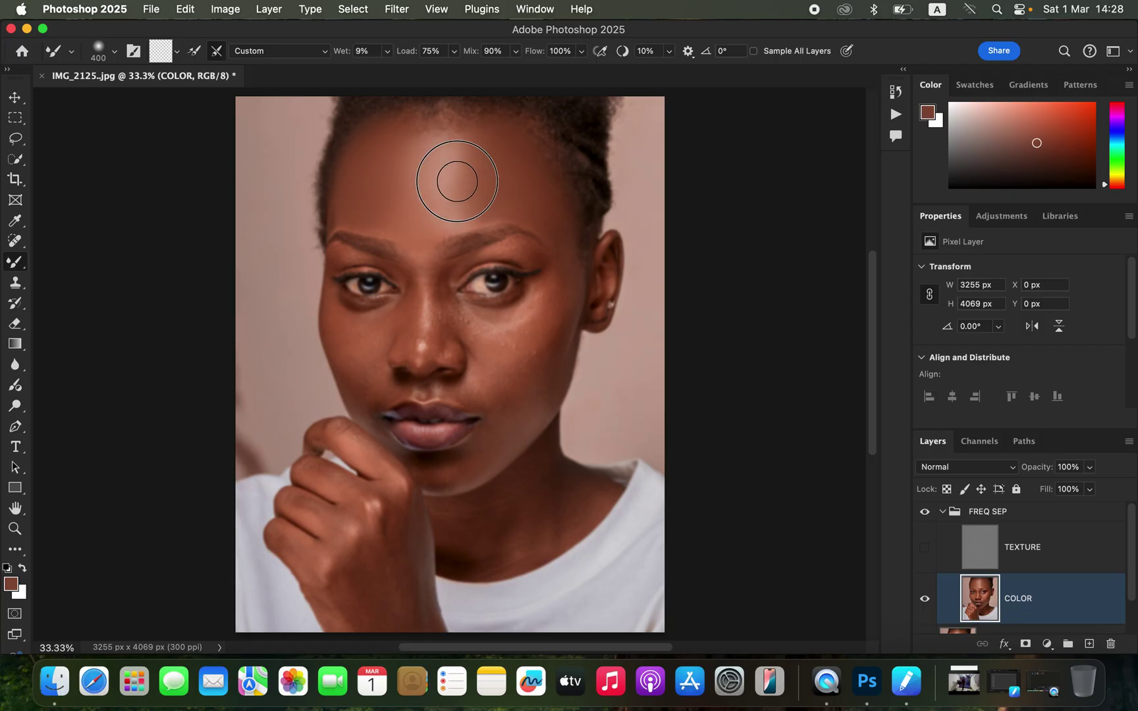
mouse_move(474, 201)
mouse_down()
mouse_move(421, 222)
mouse_move(401, 214)
mouse_move(409, 151)
mouse_move(405, 161)
mouse_move(456, 152)
mouse_move(460, 195)
mouse_move(465, 166)
mouse_move(445, 215)
mouse_move(457, 174)
mouse_move(470, 190)
mouse_move(455, 200)
mouse_move(471, 218)
mouse_move(444, 225)
mouse_move(416, 208)
mouse_move(426, 226)
mouse_move(417, 155)
mouse_move(453, 158)
mouse_move(453, 182)
mouse_move(460, 156)
mouse_move(433, 150)
mouse_move(409, 178)
mouse_move(437, 207)
mouse_move(432, 221)
mouse_move(541, 217)
mouse_move(563, 247)
mouse_move(550, 192)
mouse_move(567, 249)
mouse_move(541, 183)
mouse_up()
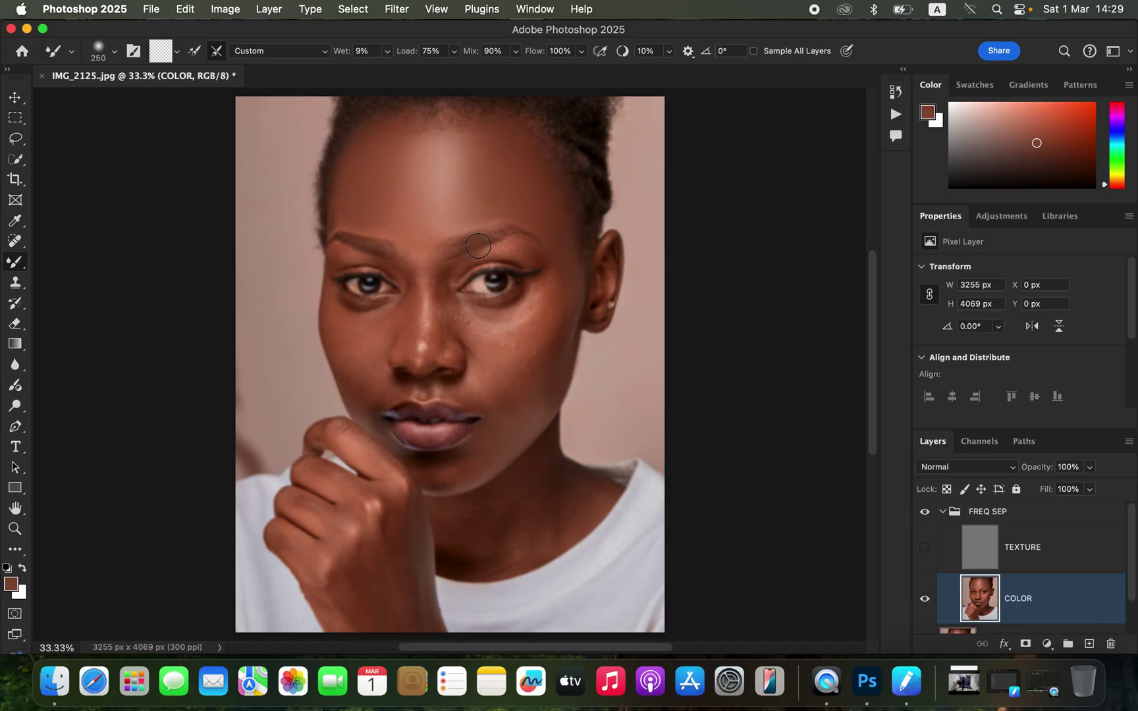
click(925, 548)
click(925, 551)
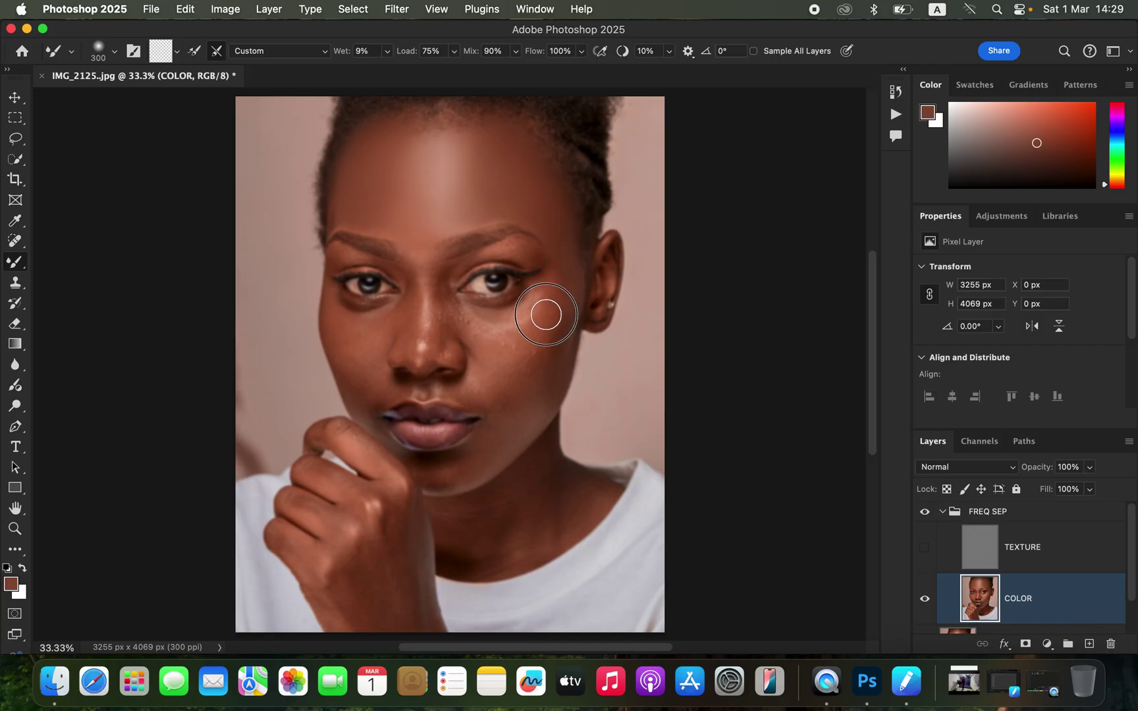
Step: Smooth the tones of the cheek nearest the visible ear with 300 px Mixer Brush strokes on the COLOR layer
mouse_move(515, 348)
mouse_down()
mouse_move(558, 296)
mouse_move(566, 235)
mouse_move(568, 276)
mouse_move(528, 337)
mouse_up()
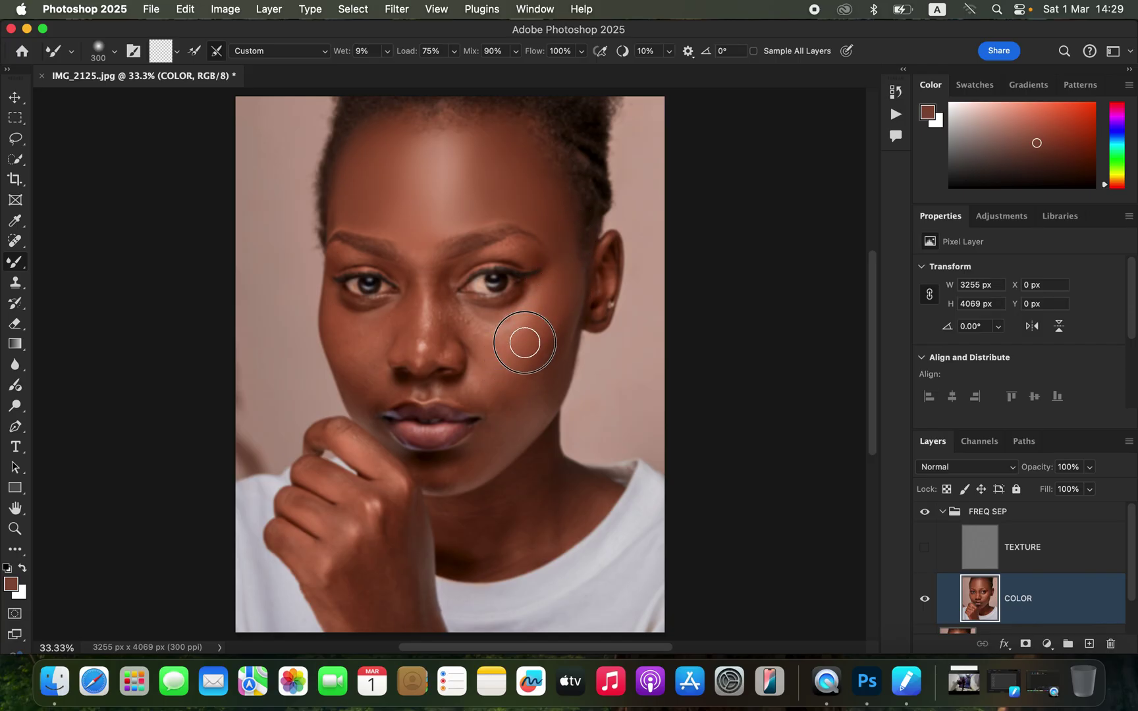
mouse_move(544, 370)
mouse_down()
mouse_move(505, 433)
mouse_move(558, 314)
mouse_move(521, 345)
mouse_move(556, 307)
mouse_move(563, 241)
mouse_move(552, 311)
mouse_move(522, 379)
mouse_move(476, 464)
mouse_move(452, 480)
mouse_move(516, 422)
mouse_move(488, 464)
mouse_move(536, 411)
mouse_move(522, 330)
mouse_move(494, 333)
mouse_move(515, 320)
mouse_move(468, 322)
mouse_move(500, 323)
mouse_move(536, 301)
mouse_move(516, 327)
mouse_move(559, 284)
mouse_move(541, 313)
mouse_up()
mouse_move(496, 375)
mouse_down()
mouse_move(480, 394)
mouse_move(490, 403)
mouse_move(479, 399)
mouse_move(516, 371)
mouse_up()
mouse_move(554, 308)
mouse_down()
mouse_move(551, 297)
mouse_move(541, 313)
mouse_up()
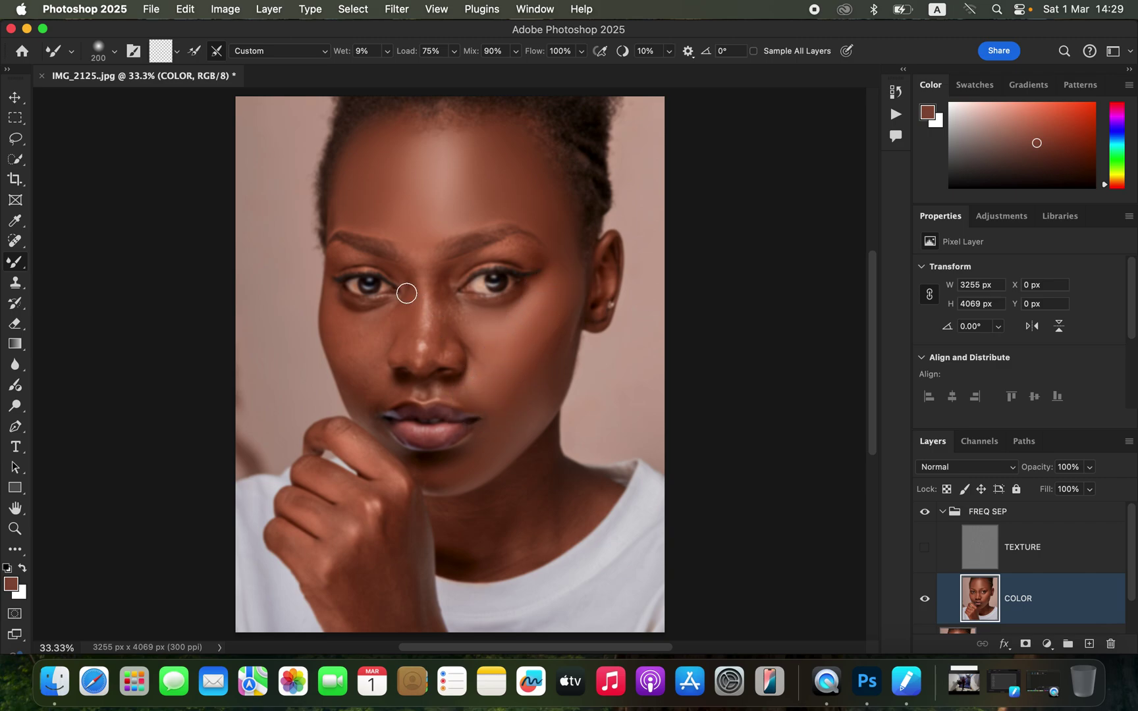
Step: Blend the cheek on the opposite side from the visible ear and the bridge of the nose, reducing the brush to 175 px
mouse_move(347, 328)
mouse_down()
mouse_move(368, 346)
mouse_move(361, 360)
mouse_move(330, 364)
mouse_move(359, 374)
mouse_move(335, 323)
mouse_move(359, 338)
mouse_move(376, 297)
mouse_move(381, 314)
mouse_move(373, 299)
mouse_move(349, 315)
mouse_up()
key(bracketleft)
drag(353, 382, 392, 389)
mouse_move(401, 276)
mouse_down()
mouse_move(404, 352)
mouse_move(402, 277)
mouse_move(409, 335)
mouse_move(425, 288)
mouse_up()
mouse_move(439, 280)
mouse_down()
mouse_move(452, 320)
mouse_move(459, 264)
mouse_move(427, 350)
mouse_move(422, 254)
mouse_move(424, 283)
mouse_up()
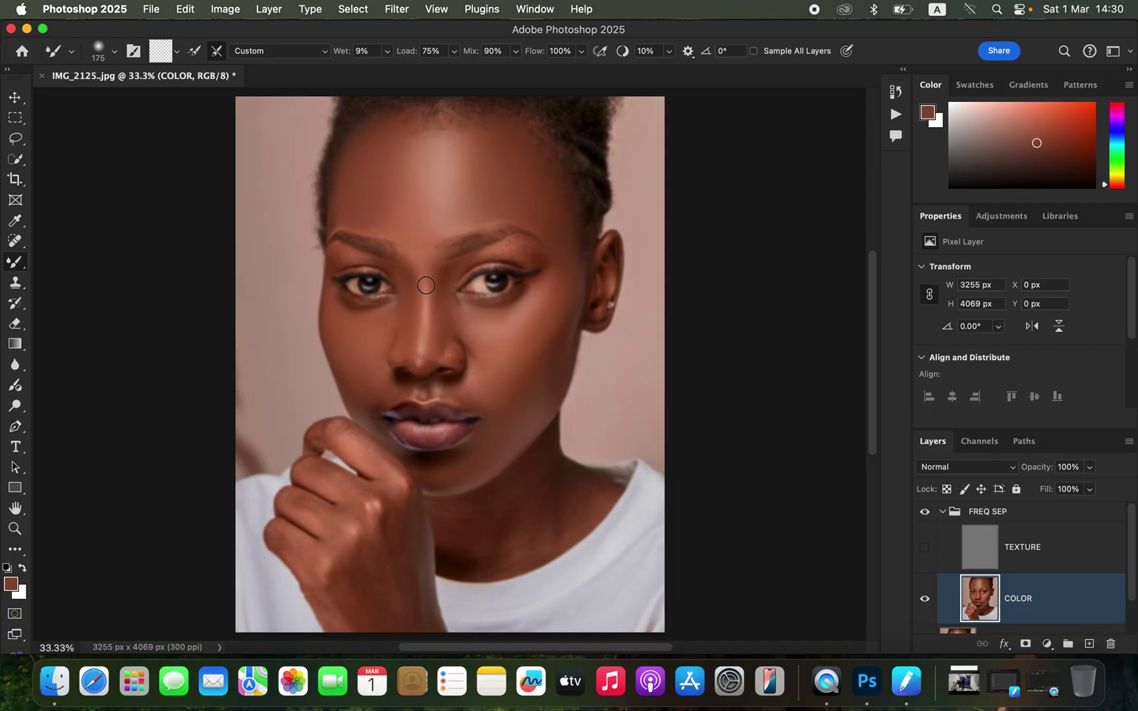
Step: Blend the remaining uneven skin on the nose, around the mouth, above the eyebrows and around the eyes with the Mixer Brush
mouse_move(444, 332)
mouse_down()
mouse_move(452, 350)
mouse_move(439, 357)
mouse_move(458, 357)
mouse_move(460, 307)
mouse_up()
mouse_move(479, 385)
mouse_down()
mouse_move(460, 386)
mouse_move(470, 373)
mouse_move(482, 402)
mouse_move(408, 386)
mouse_move(436, 393)
mouse_move(399, 386)
mouse_move(371, 412)
mouse_move(355, 403)
mouse_up()
mouse_move(357, 213)
mouse_down()
mouse_move(330, 216)
mouse_move(347, 220)
mouse_up()
drag(409, 248, 425, 256)
mouse_move(499, 261)
mouse_down()
mouse_move(528, 259)
mouse_move(517, 246)
mouse_move(539, 258)
mouse_move(500, 248)
mouse_move(463, 268)
mouse_move(440, 316)
mouse_up()
mouse_move(371, 316)
mouse_down()
mouse_move(335, 304)
mouse_move(364, 385)
mouse_move(387, 391)
mouse_up()
Step: Smooth the skin tones of the wrist, hand and fingers with Mixer Brush strokes, starting at 300 px and reducing to 100 px
key(bracketright)
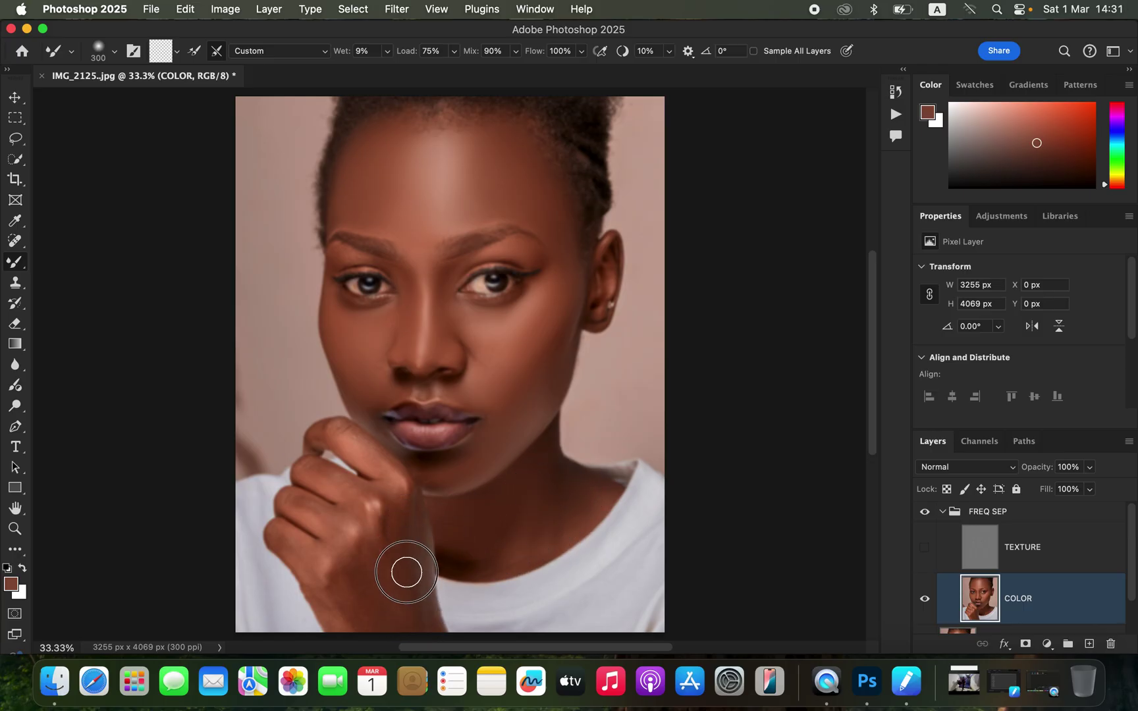
click(400, 616)
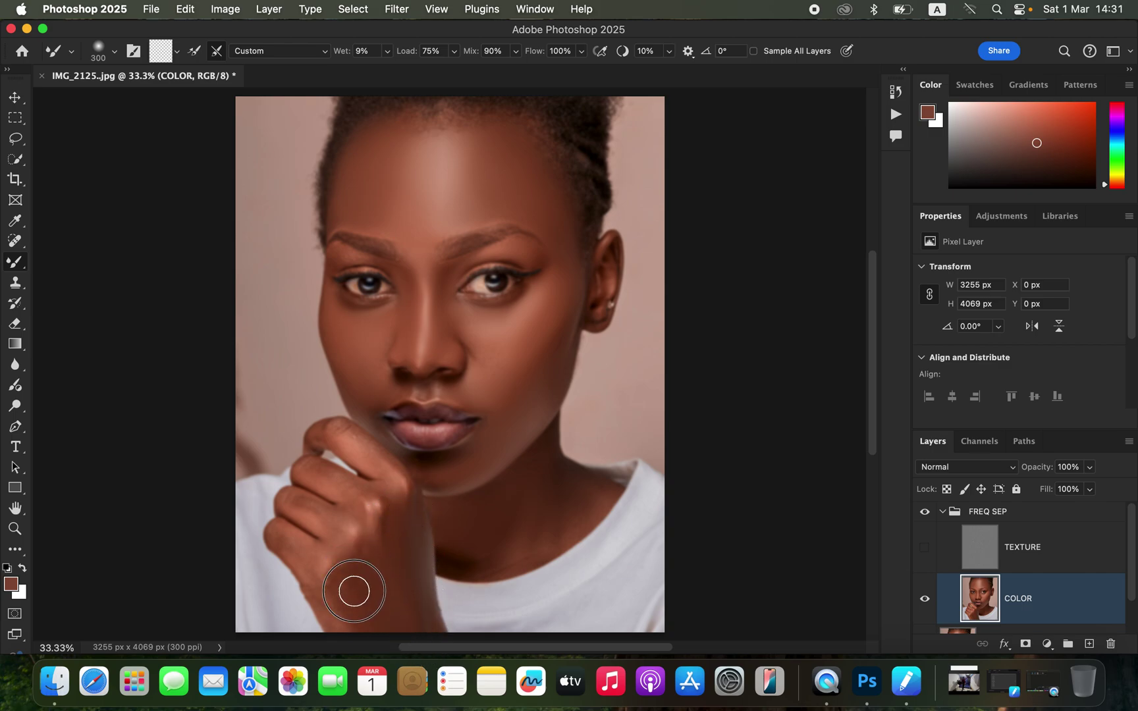
drag(352, 615, 350, 588)
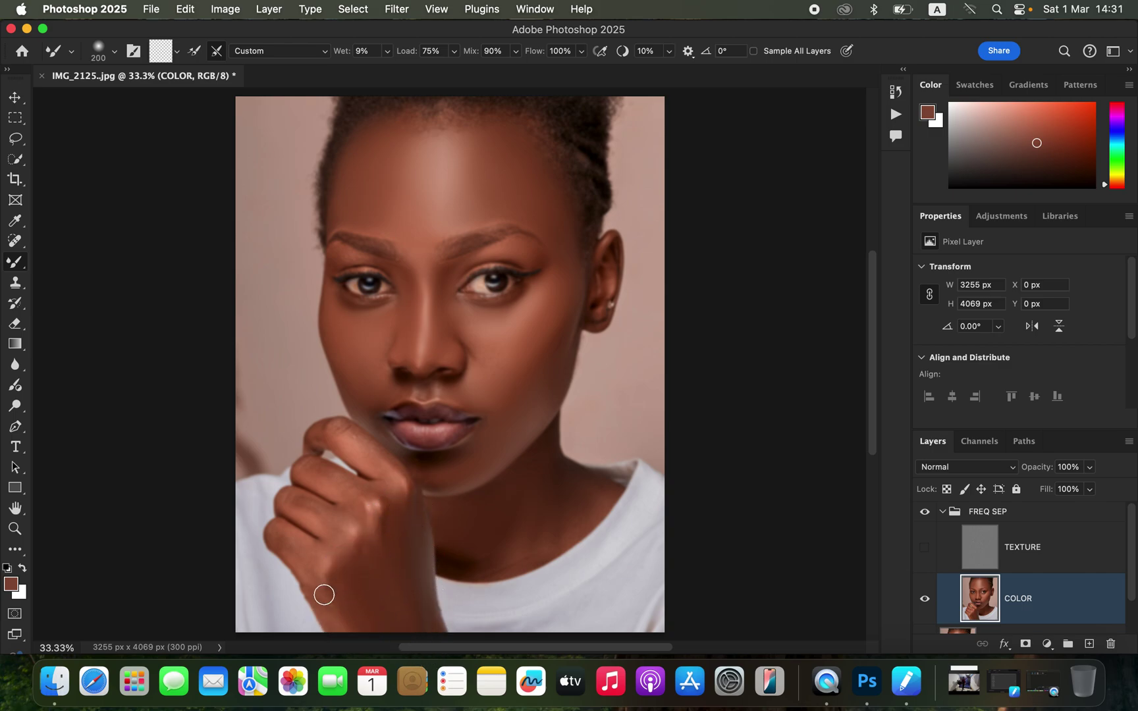
mouse_move(279, 549)
mouse_down()
mouse_move(306, 552)
mouse_move(300, 497)
mouse_move(314, 513)
mouse_move(348, 452)
mouse_move(338, 435)
mouse_move(398, 470)
mouse_move(384, 534)
mouse_move(397, 503)
mouse_move(388, 511)
mouse_move(381, 496)
mouse_move(359, 517)
mouse_move(373, 537)
mouse_move(386, 532)
mouse_move(368, 546)
mouse_move(427, 626)
mouse_up()
mouse_move(315, 466)
mouse_down()
mouse_move(362, 489)
mouse_move(340, 522)
mouse_move(339, 564)
mouse_move(308, 561)
mouse_move(337, 610)
mouse_move(382, 592)
mouse_move(439, 475)
mouse_move(421, 465)
mouse_move(445, 482)
mouse_up()
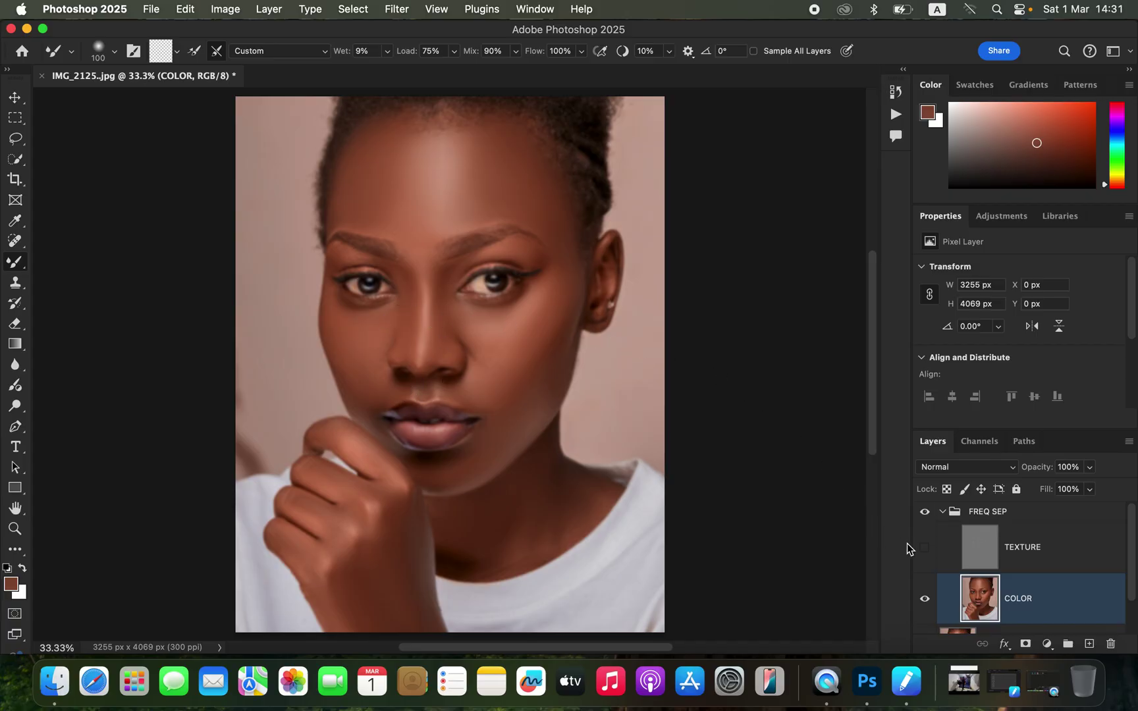
Step: Show the TEXTURE layer and toggle the FREQ SEP group's visibility to compare the skin before and after
click(925, 547)
click(925, 513)
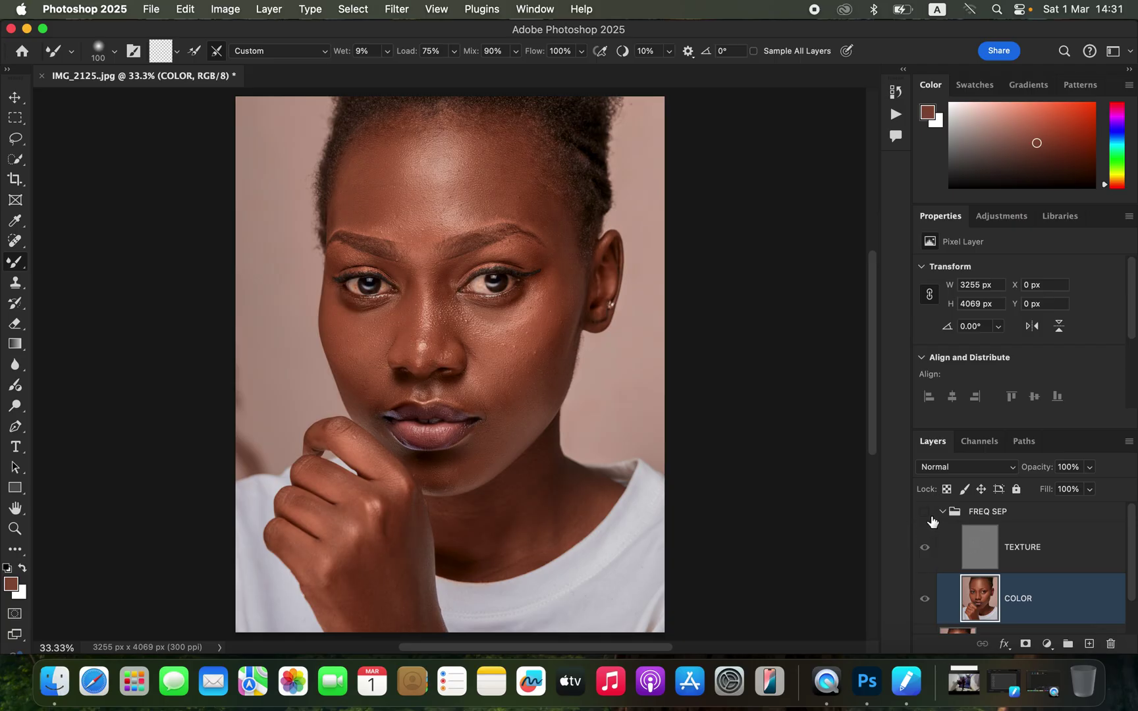
click(927, 515)
click(927, 515)
click(928, 515)
click(928, 516)
click(928, 516)
click(928, 516)
click(928, 517)
click(929, 517)
click(929, 517)
click(929, 517)
click(929, 517)
click(929, 517)
click(929, 517)
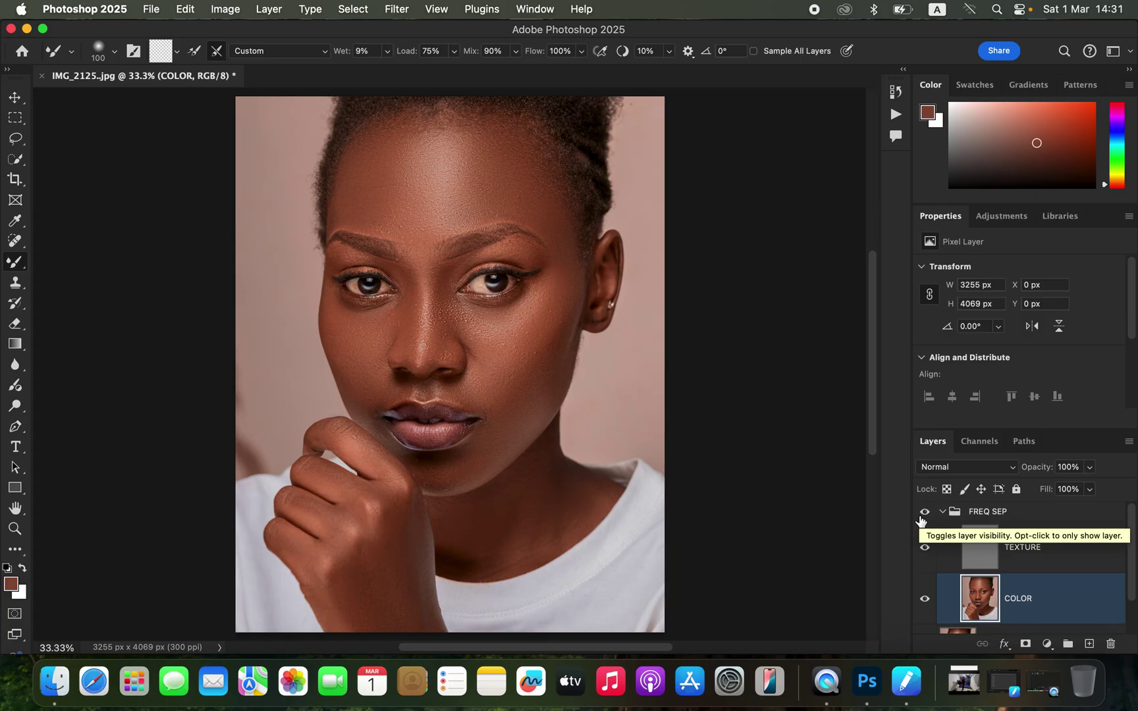
key(super+minus)
key(super+minus)
key(super+plus)
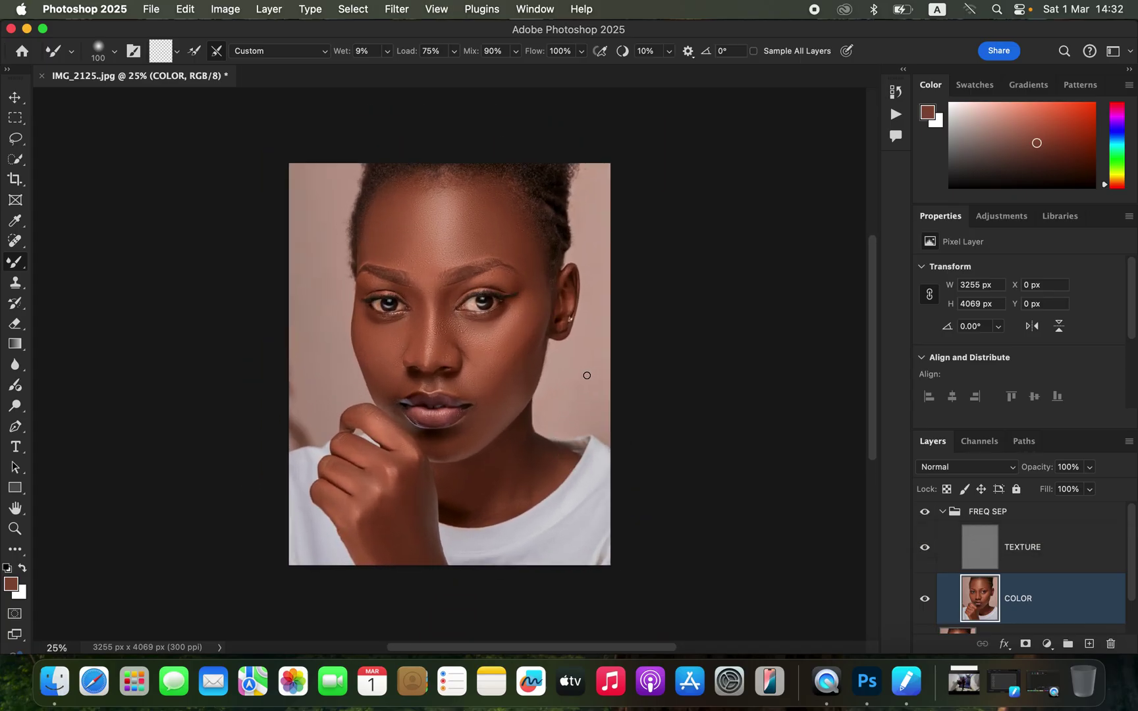
mouse_move(486, 336)
mouse_down()
mouse_move(475, 334)
mouse_move(503, 326)
mouse_move(508, 364)
mouse_move(530, 325)
mouse_move(490, 379)
mouse_move(453, 472)
mouse_move(419, 489)
mouse_move(421, 546)
mouse_up()
mouse_move(457, 235)
mouse_down()
mouse_move(444, 256)
mouse_move(426, 241)
mouse_move(453, 249)
mouse_move(472, 198)
mouse_move(386, 364)
mouse_move(395, 395)
mouse_up()
Step: Lasso the forehead above the eyebrows and apply a Gaussian Blur with a 21 px radius to it on the COLOR layer
click(17, 140)
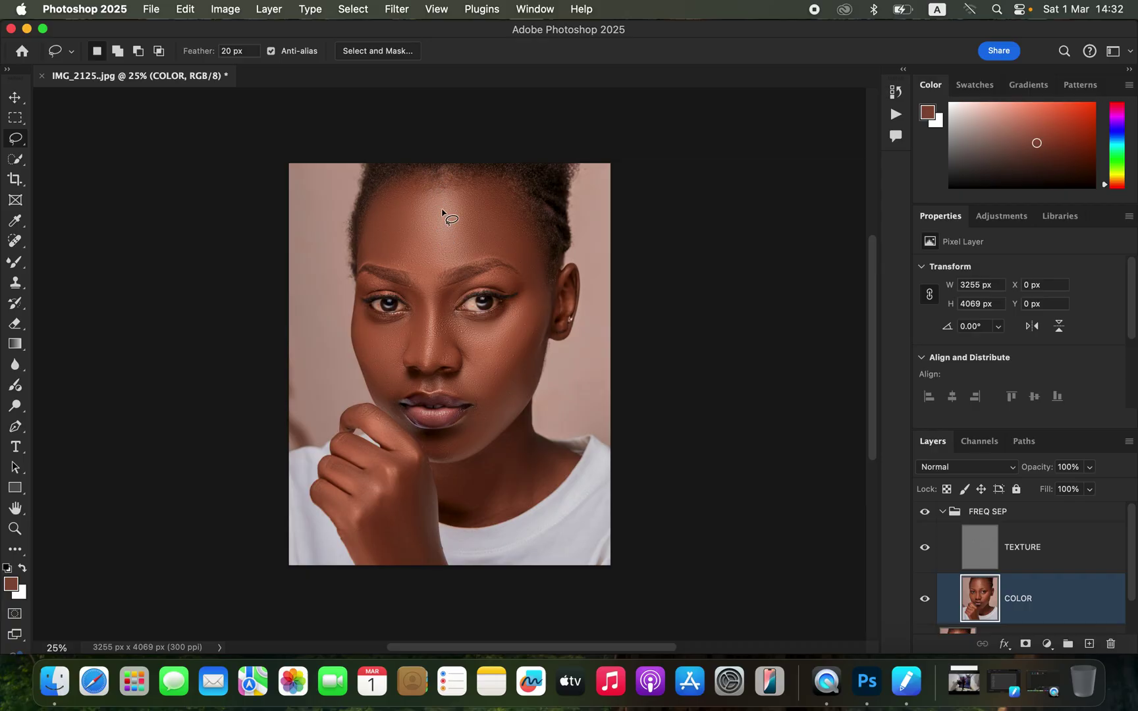
mouse_move(404, 184)
mouse_down()
mouse_move(367, 219)
mouse_move(378, 259)
mouse_move(431, 286)
mouse_move(449, 262)
mouse_move(527, 265)
mouse_move(513, 191)
mouse_move(498, 181)
mouse_move(412, 199)
mouse_up()
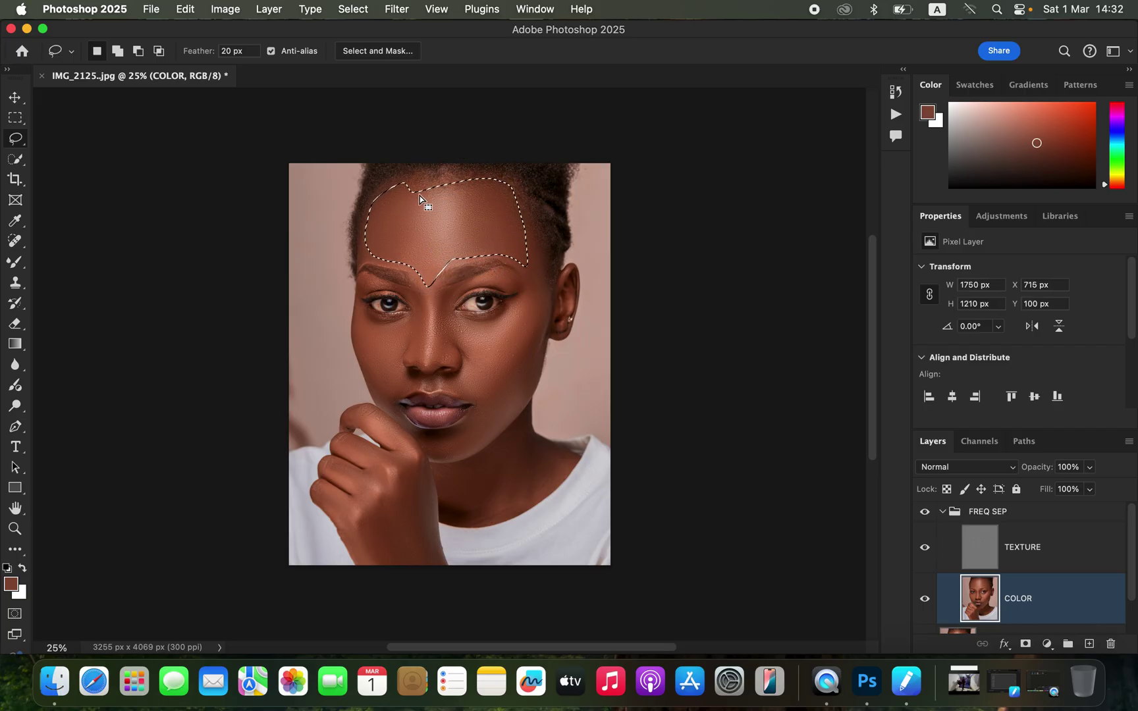
click(399, 9)
mouse_move(440, 197)
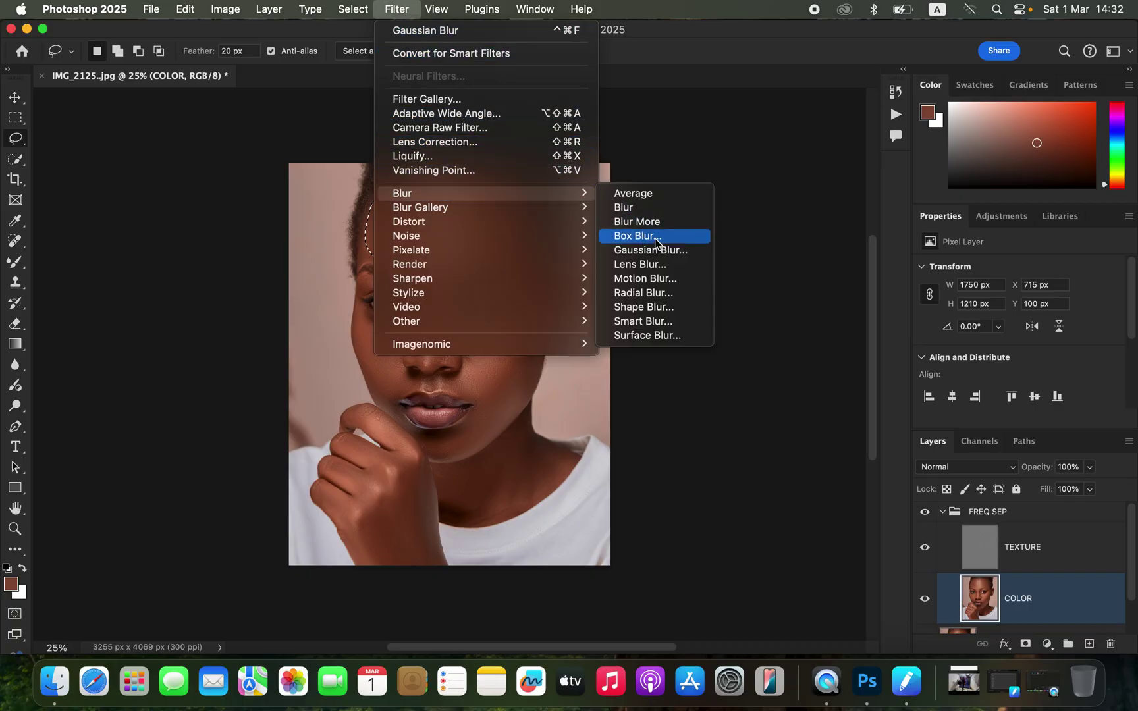
click(672, 256)
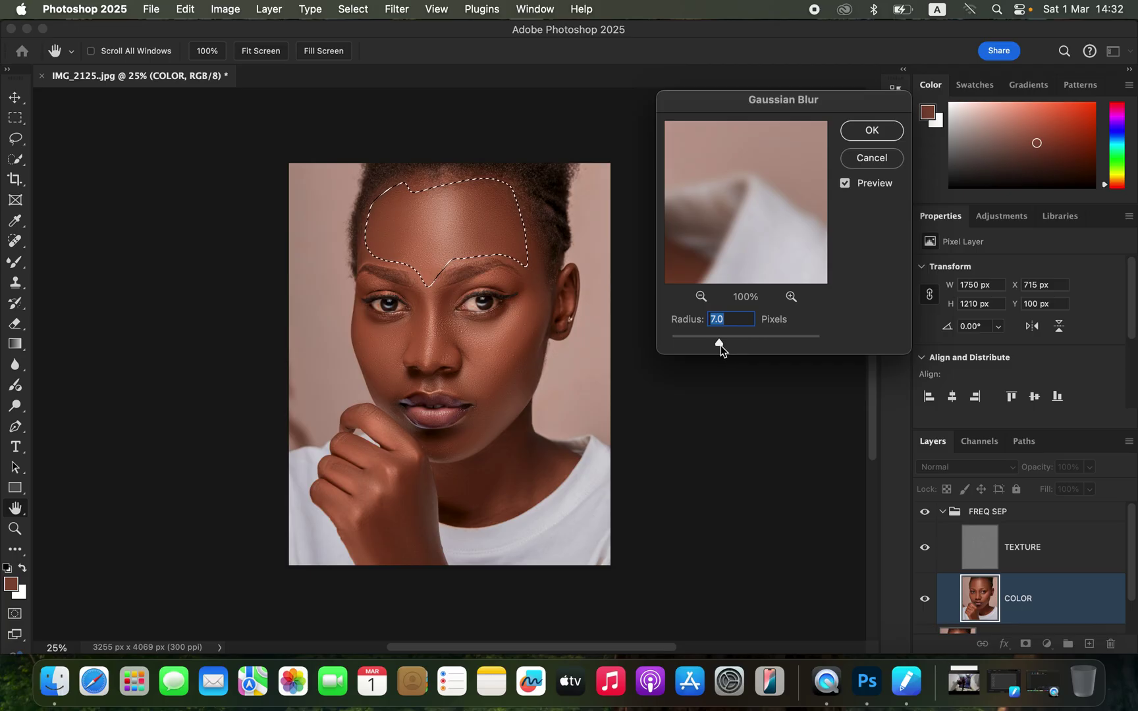
drag(728, 349, 734, 347)
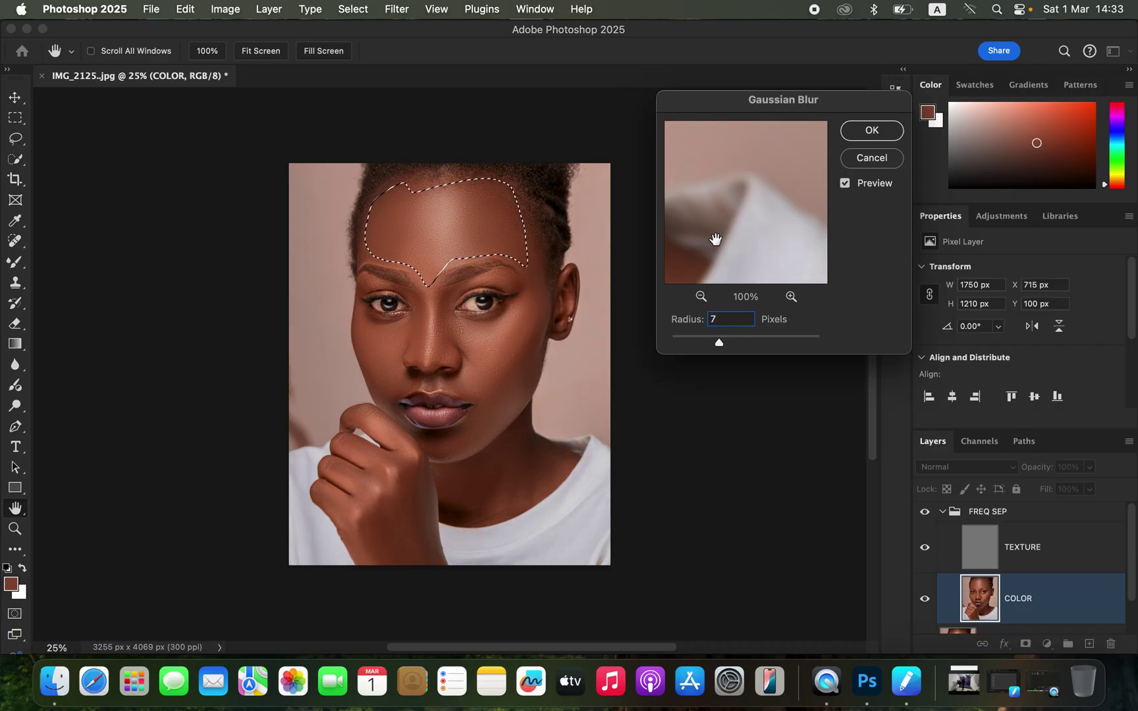
double_click(728, 319)
text(2)
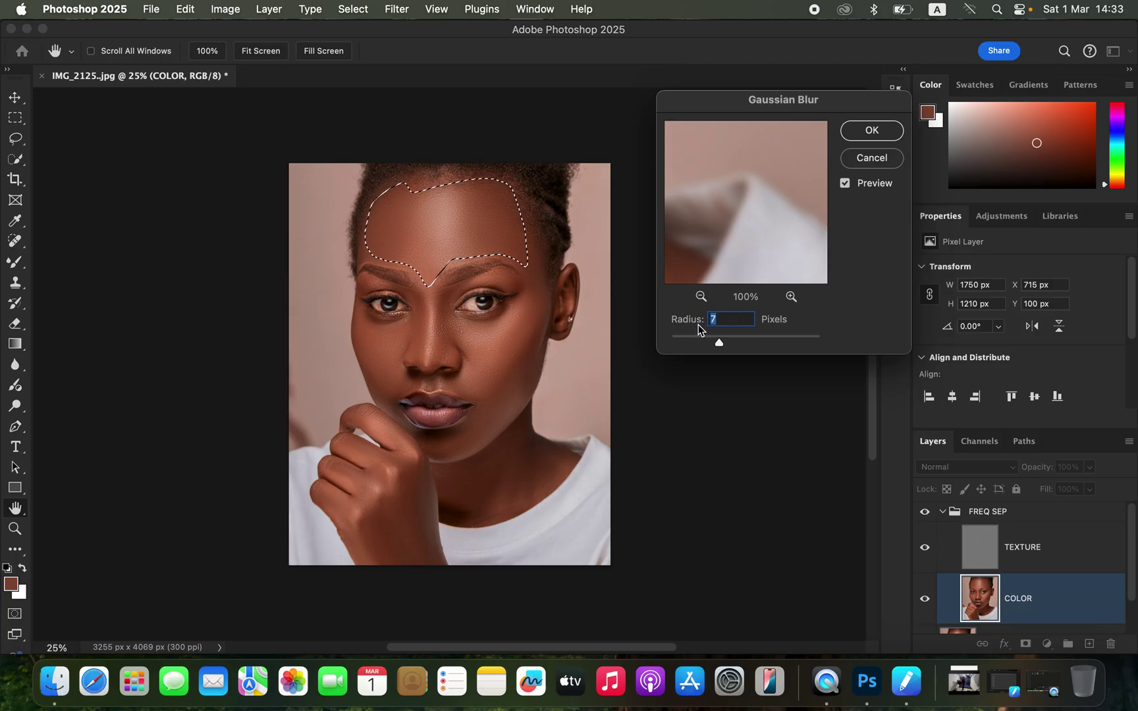
text(1)
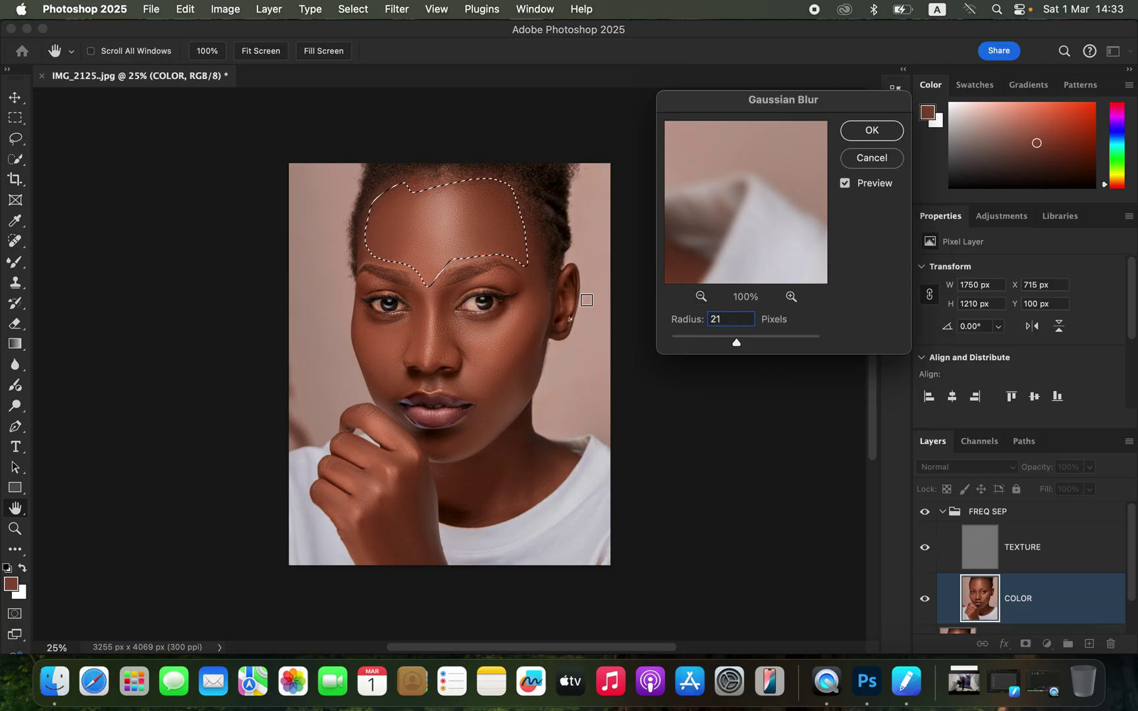
click(872, 131)
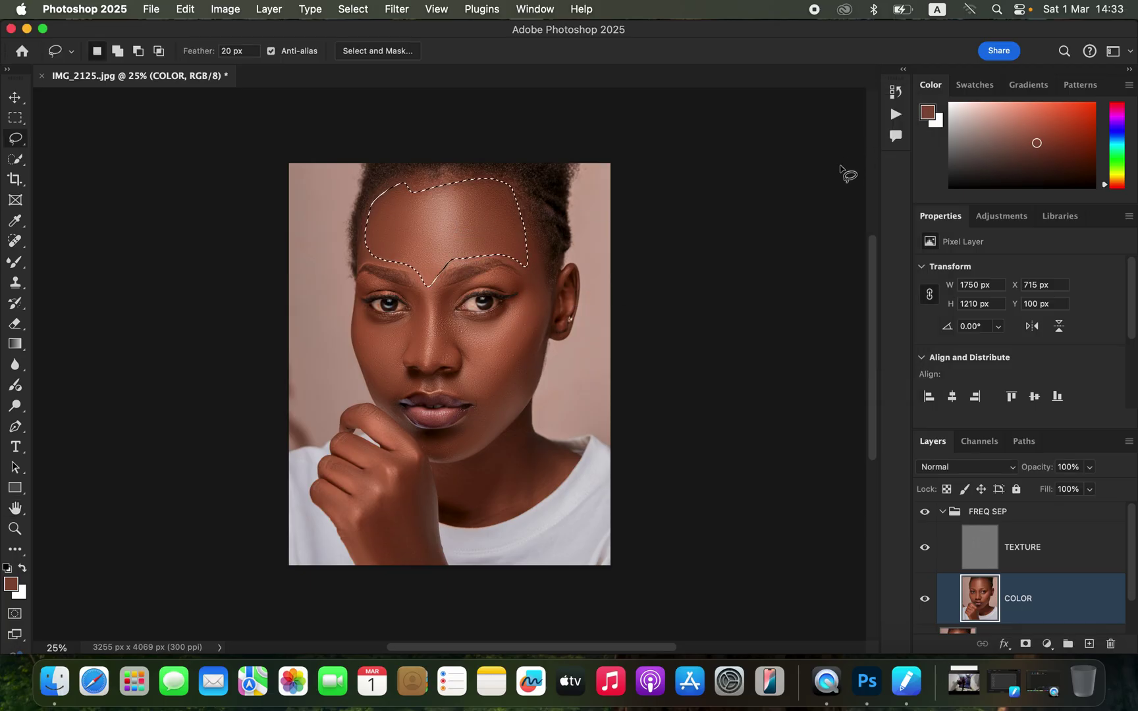
Step: Lasso the cheek and temple beside the visible ear and apply a Gaussian Blur with a 21 px radius
click(523, 307)
mouse_move(530, 268)
mouse_down()
mouse_move(517, 300)
mouse_move(476, 327)
mouse_move(447, 320)
mouse_move(490, 367)
mouse_move(540, 329)
mouse_move(548, 280)
mouse_up()
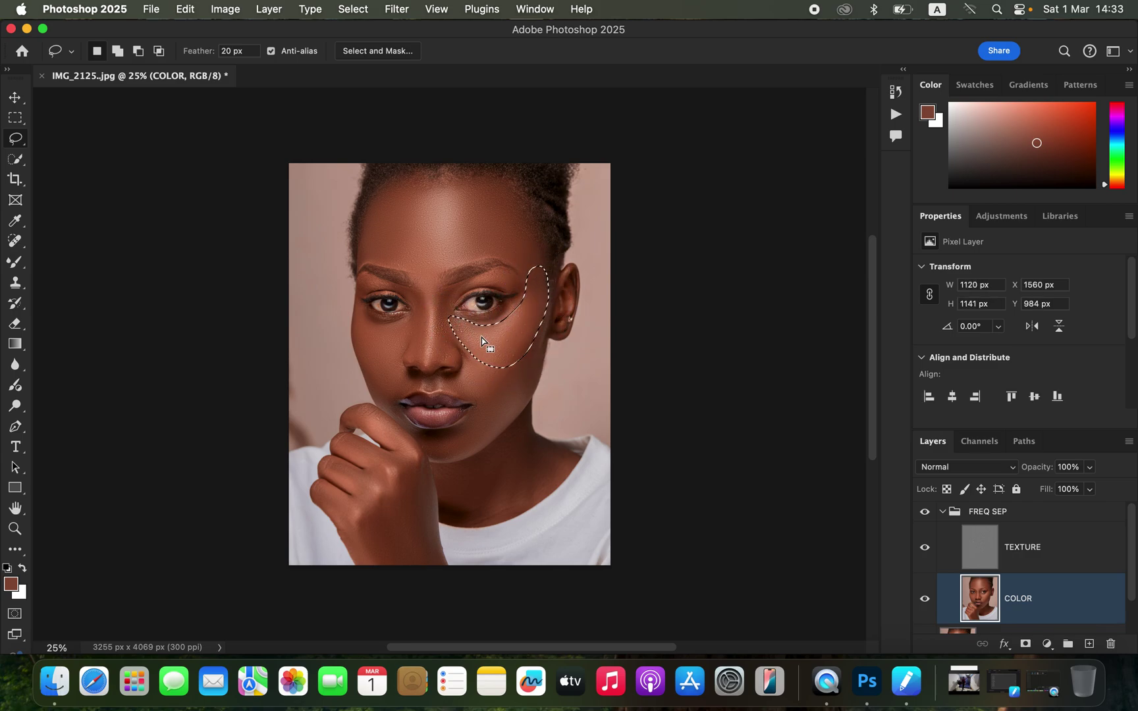
click(397, 9)
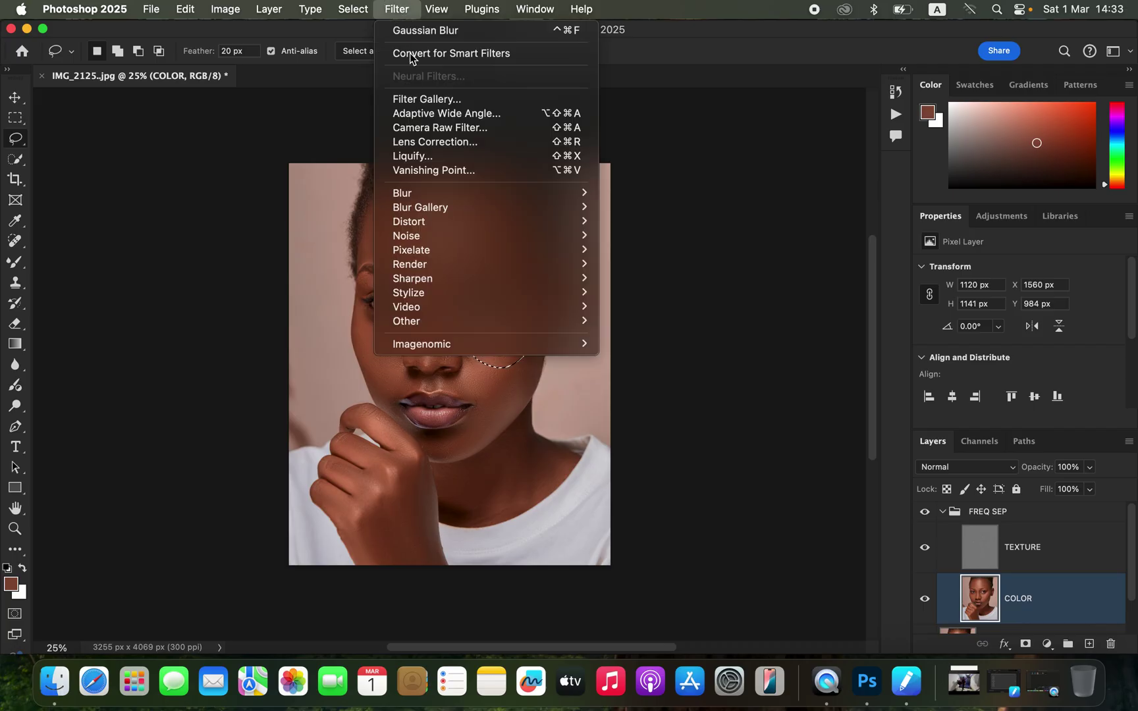
mouse_move(440, 195)
click(681, 254)
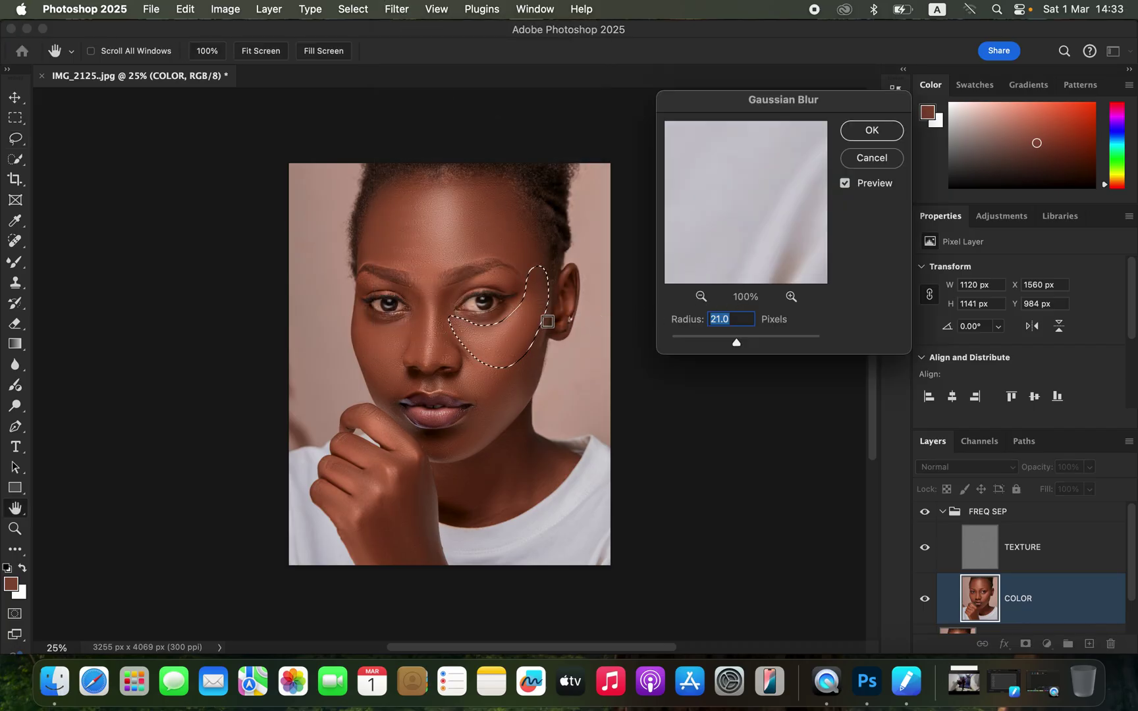
click(873, 132)
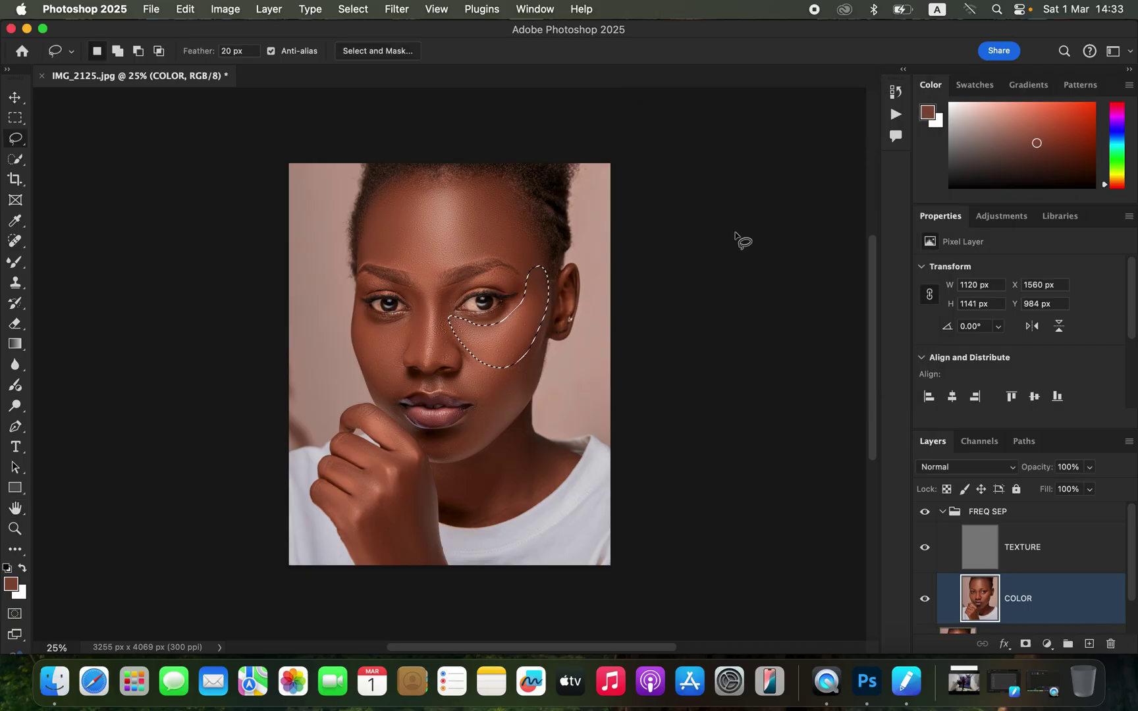
Step: Fade the last Gaussian Blur at 100% opacity in Normal mode and clear the cheek selection
right_click(528, 312)
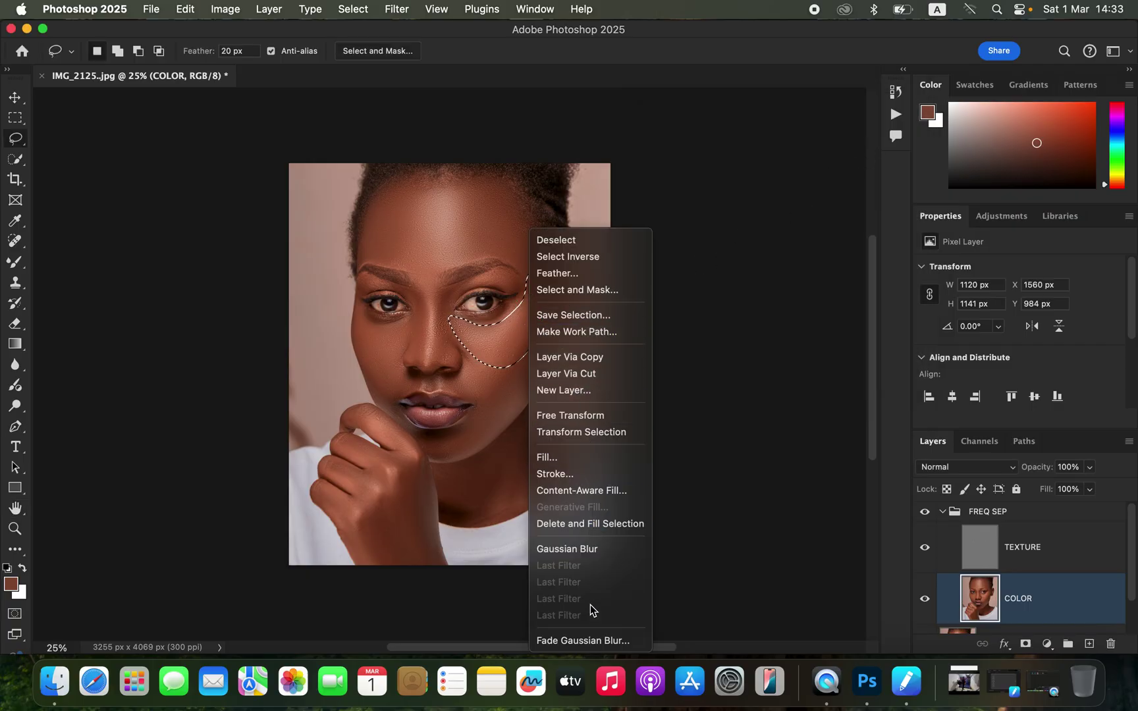
click(587, 641)
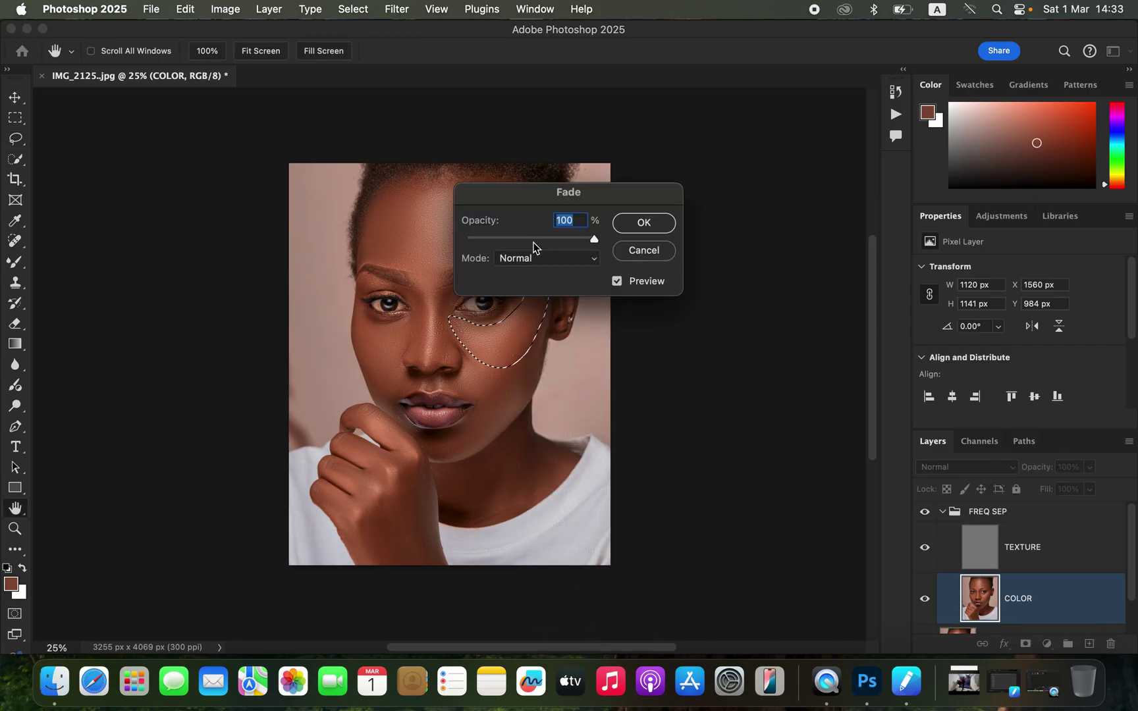
click(597, 241)
click(636, 227)
key(l)
click(587, 379)
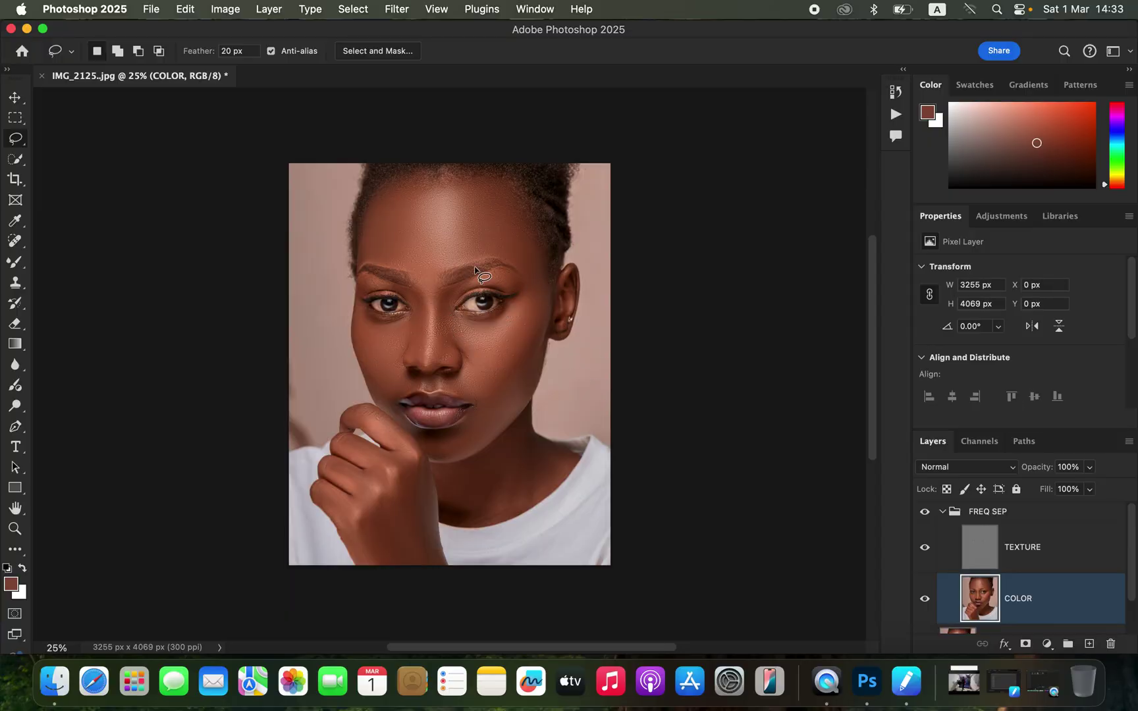
Step: Lasso the cheek below the eye on the hand's side, apply a 21 px Gaussian Blur to it and deselect
mouse_move(359, 311)
mouse_down()
mouse_move(413, 326)
mouse_move(380, 382)
mouse_move(359, 314)
mouse_up()
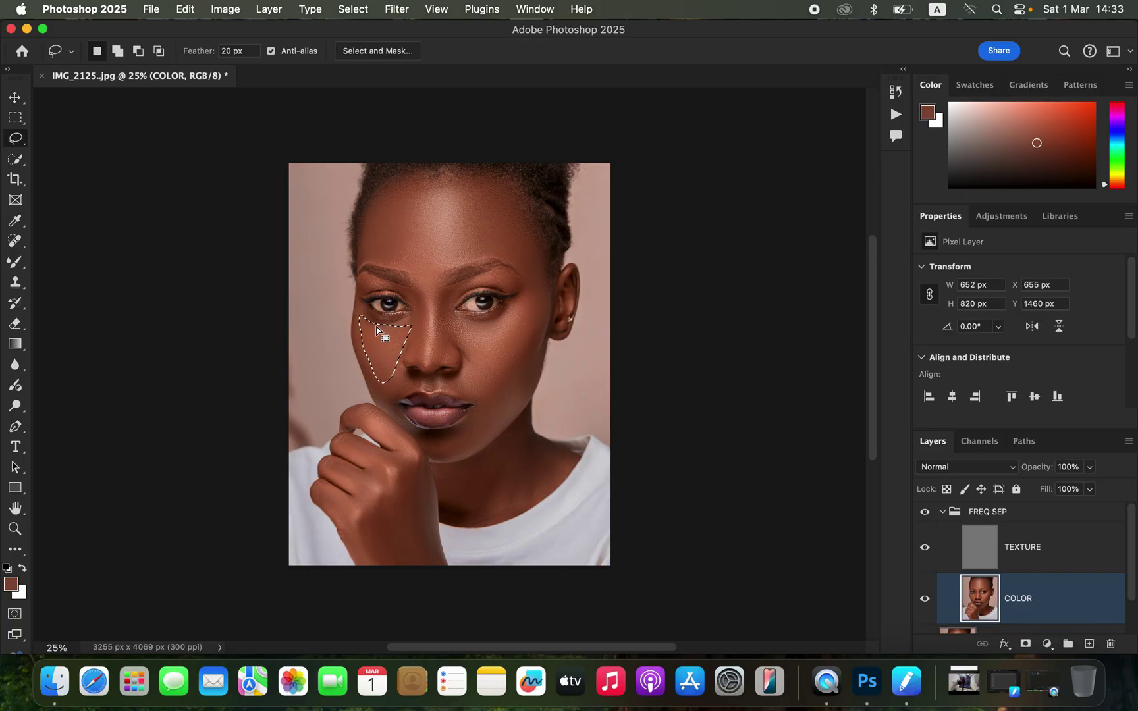
right_click(383, 337)
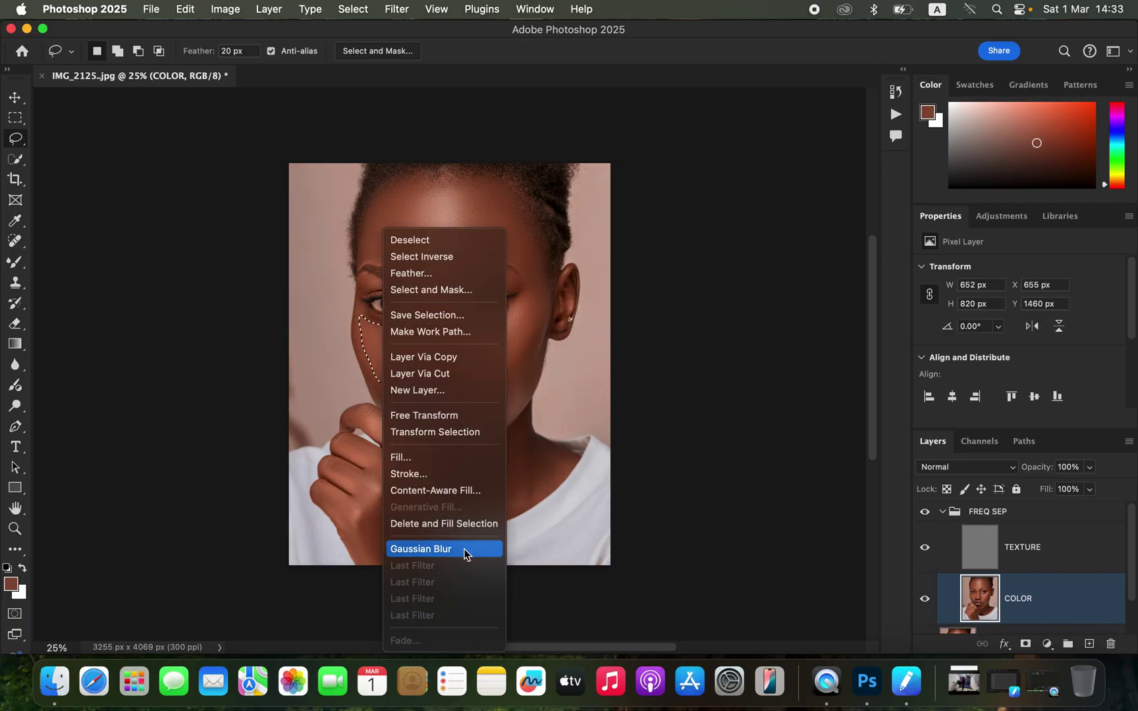
click(396, 8)
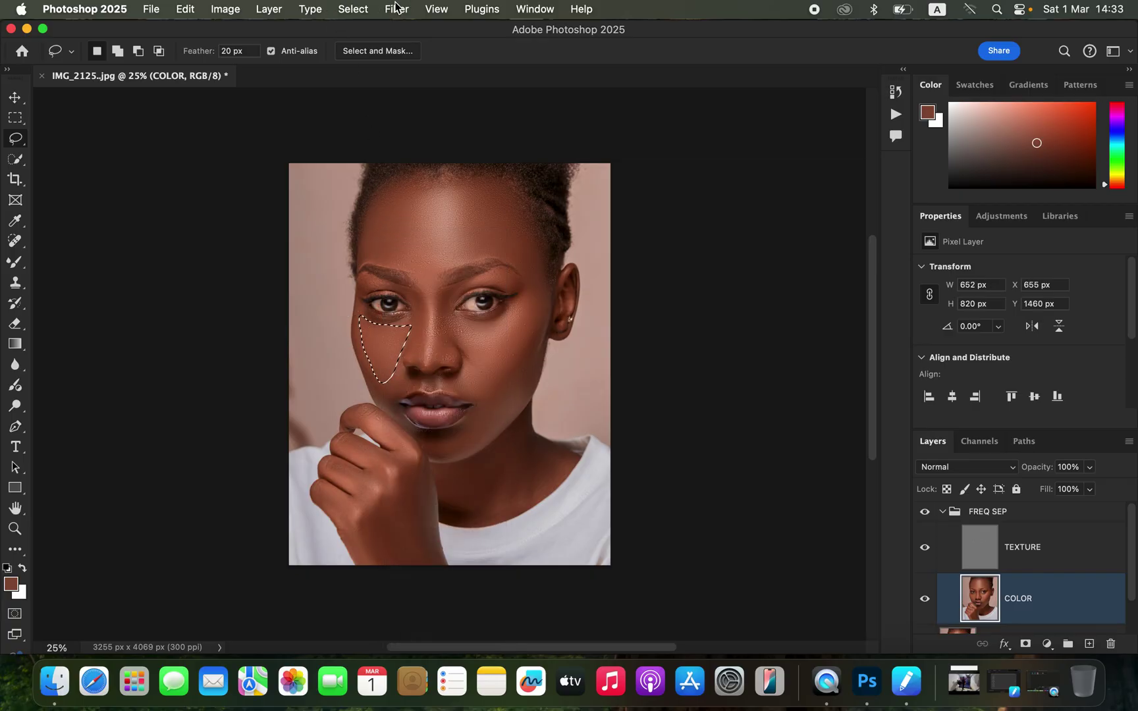
click(396, 8)
mouse_move(474, 192)
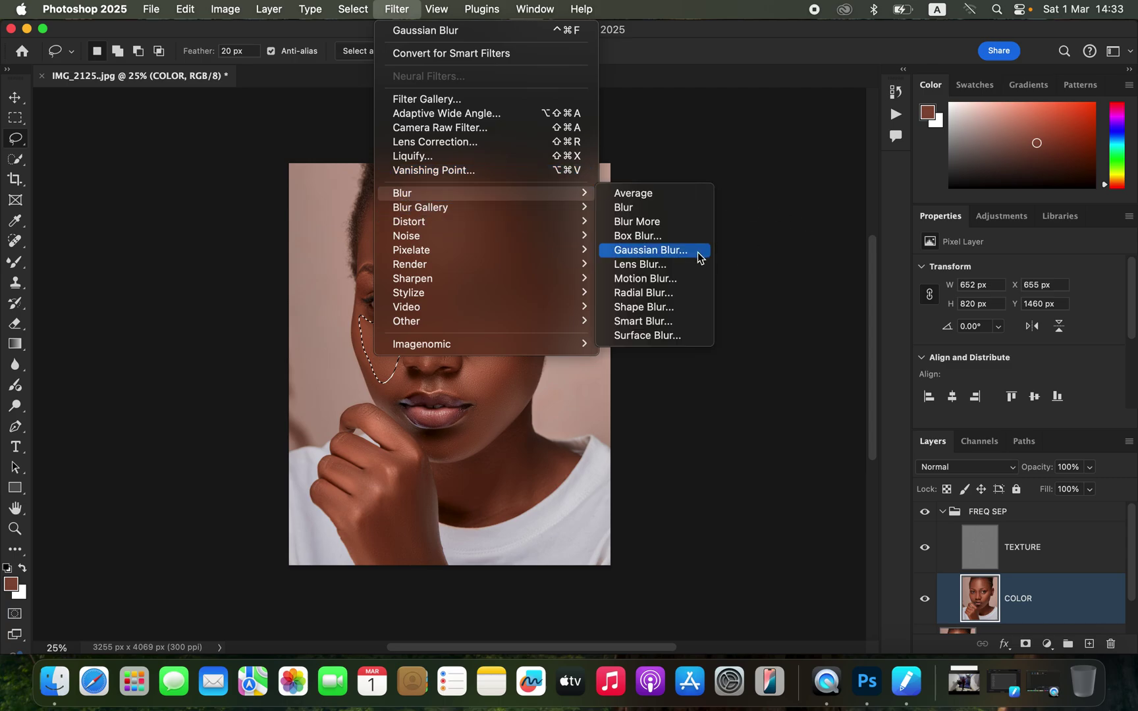
click(696, 251)
click(878, 131)
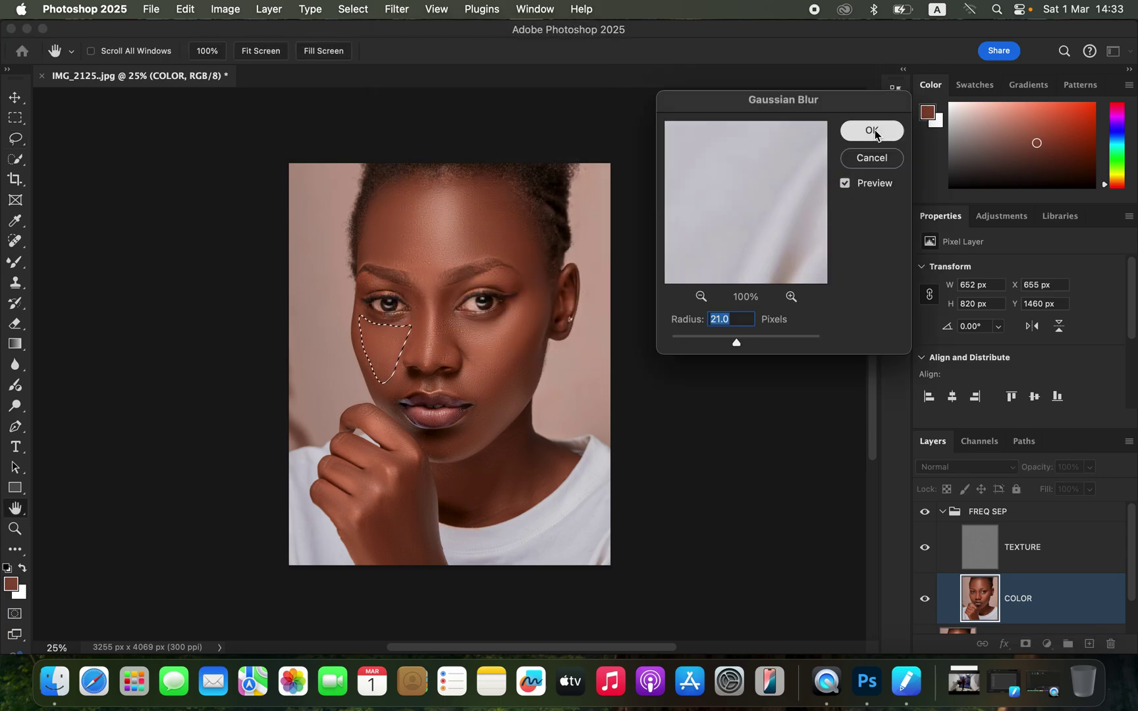
key(cmd+d)
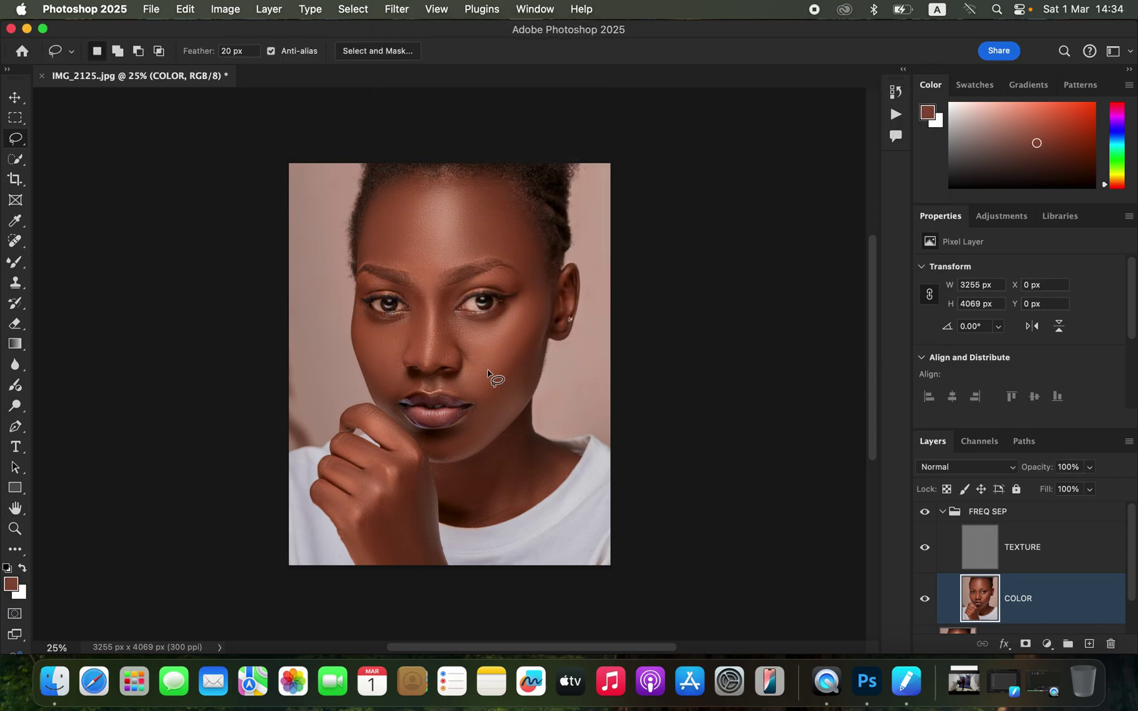
Step: Lasso the lower cheek between the mouth corner and jaw on the ear side, apply a 21 px Gaussian Blur and deselect
mouse_move(486, 360)
mouse_down()
mouse_move(460, 377)
mouse_move(482, 433)
mouse_move(515, 409)
mouse_move(527, 365)
mouse_up()
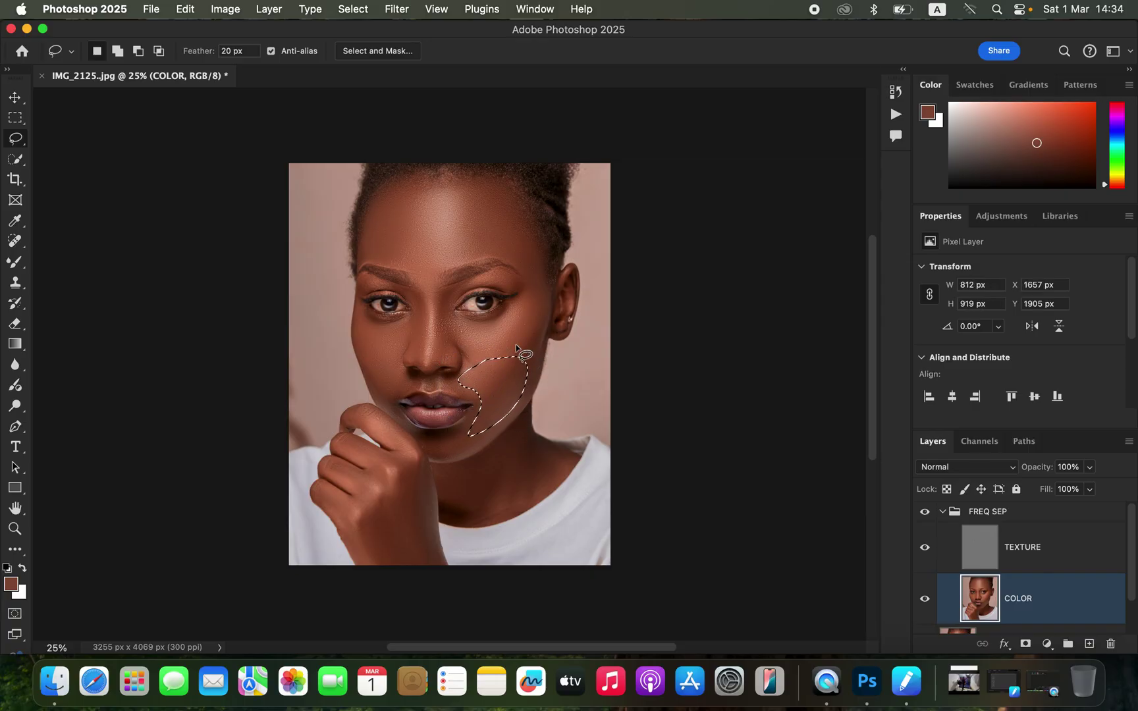
click(403, 7)
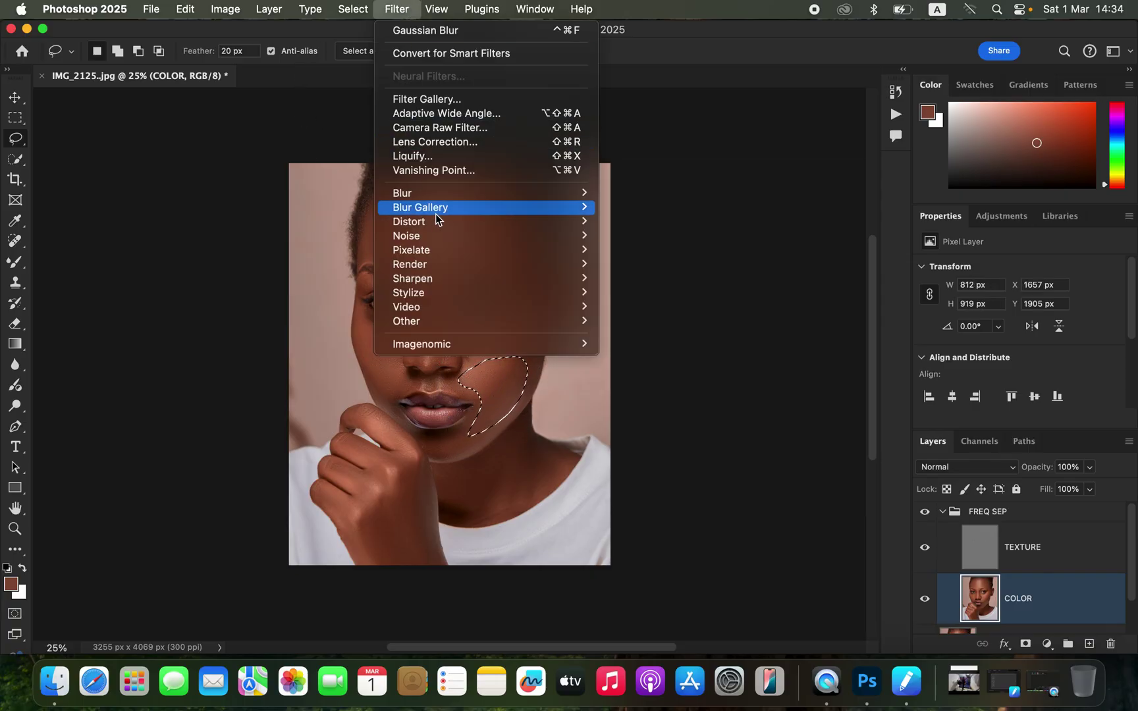
mouse_move(449, 193)
click(658, 249)
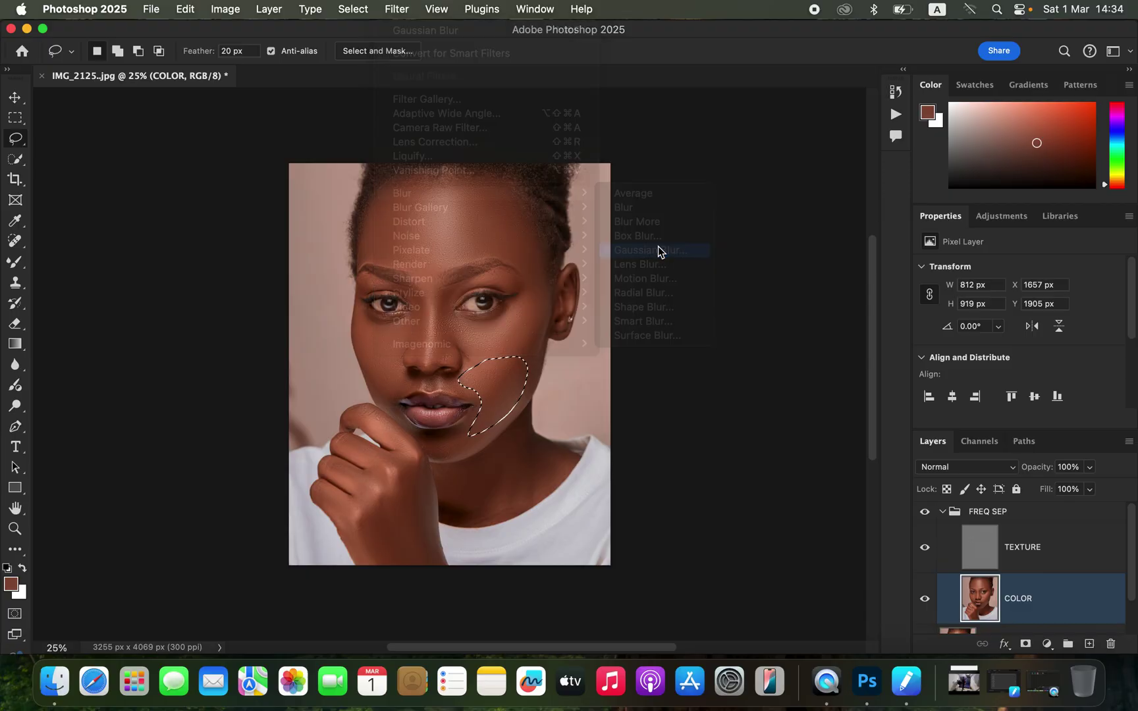
click(872, 131)
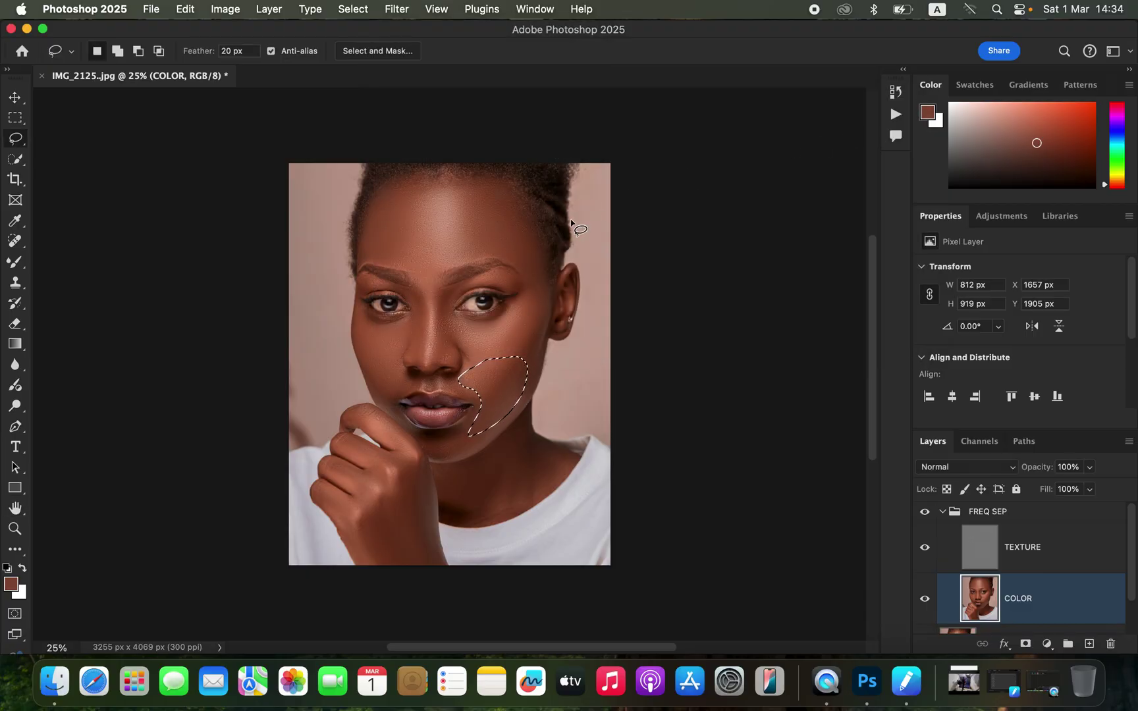
key(super+d)
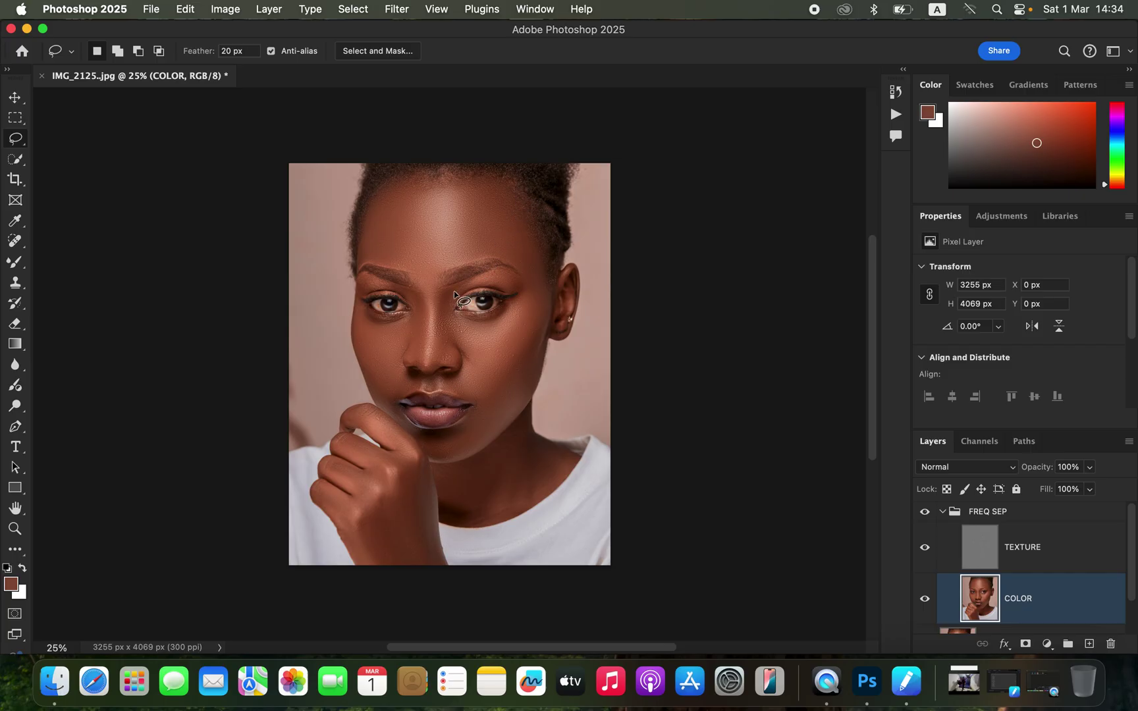
Step: Lasso a narrow strip along the side of the nose nearer the hand and apply a 21 px Gaussian Blur
click(406, 291)
mouse_move(420, 302)
mouse_down()
mouse_move(426, 339)
mouse_move(410, 359)
mouse_move(411, 294)
mouse_up()
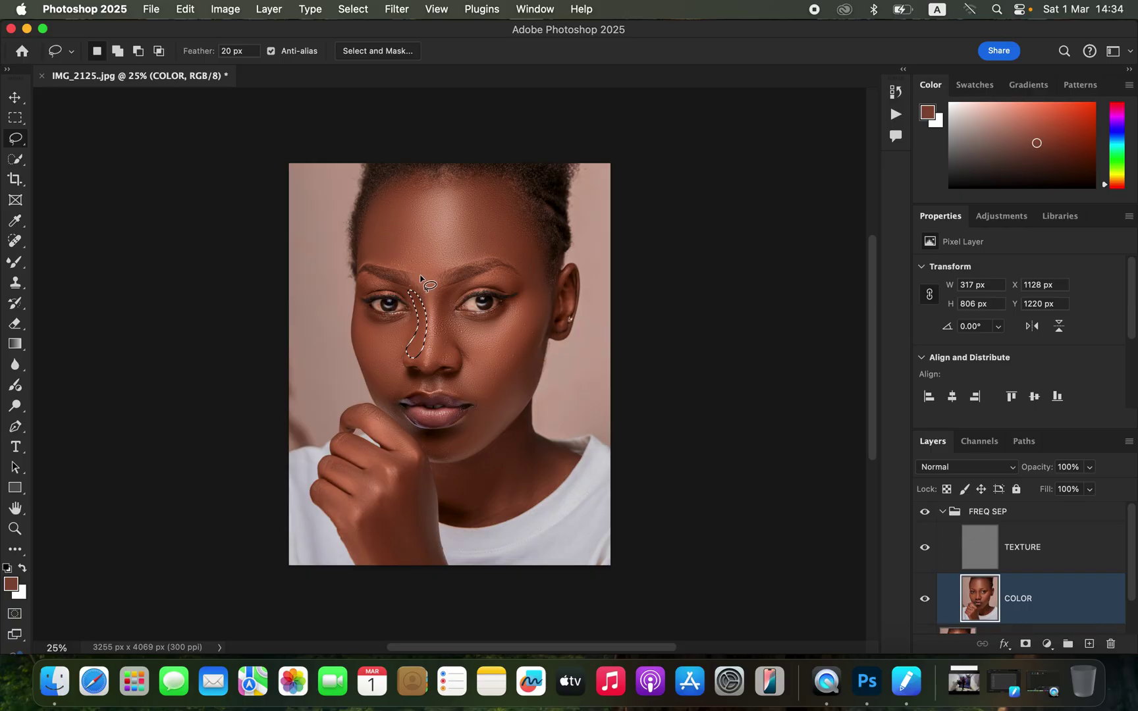
click(397, 9)
mouse_move(456, 196)
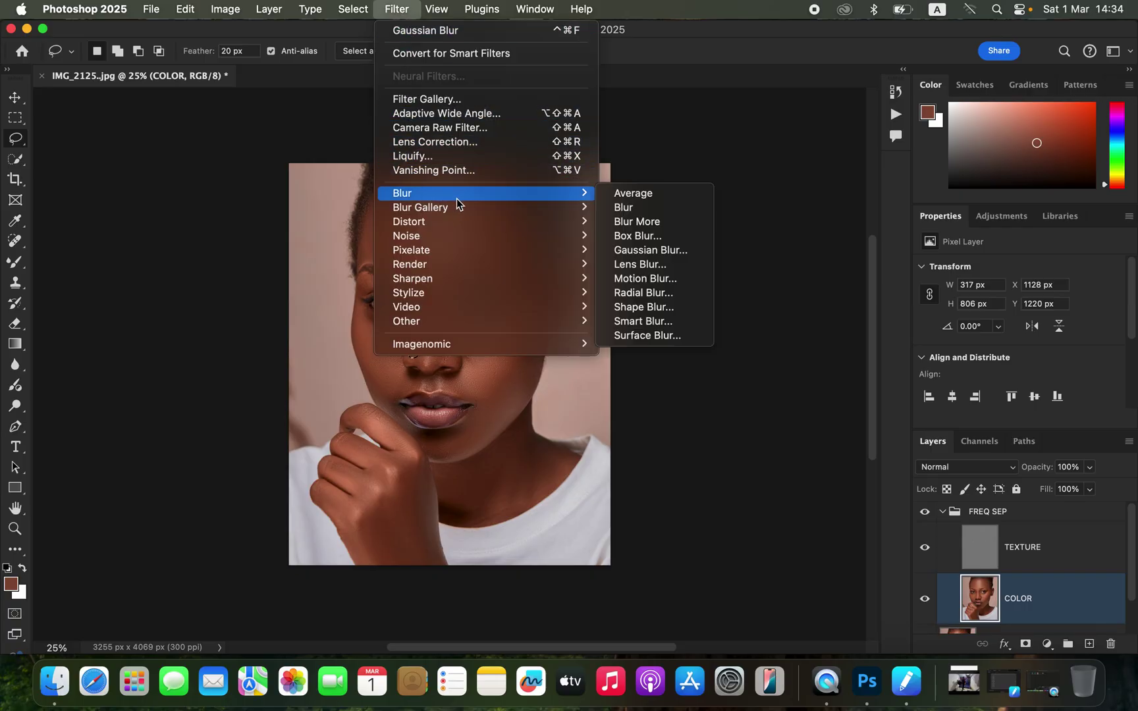
click(666, 251)
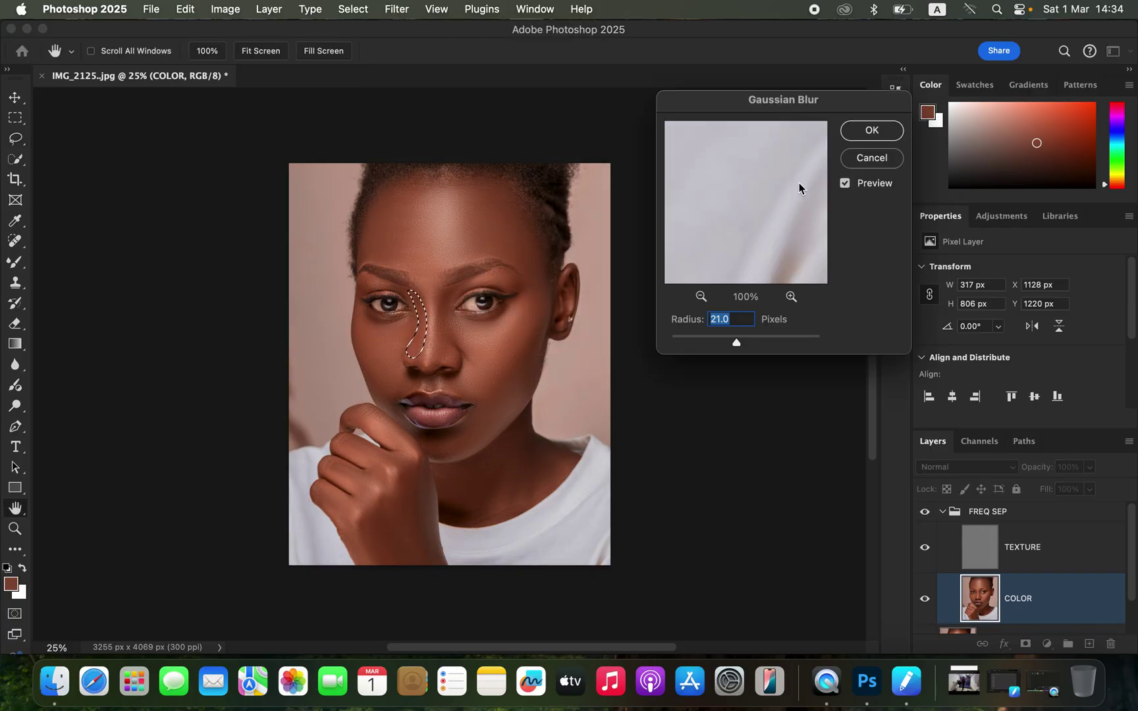
click(869, 130)
Step: Lasso the ear-side flank of the nose, apply a 21 px Gaussian Blur, deselect and check the result with the FREQ SEP group's visibility
mouse_move(465, 284)
mouse_down()
mouse_move(439, 323)
mouse_move(434, 349)
mouse_move(448, 359)
mouse_move(465, 335)
mouse_move(453, 301)
mouse_move(465, 285)
mouse_up()
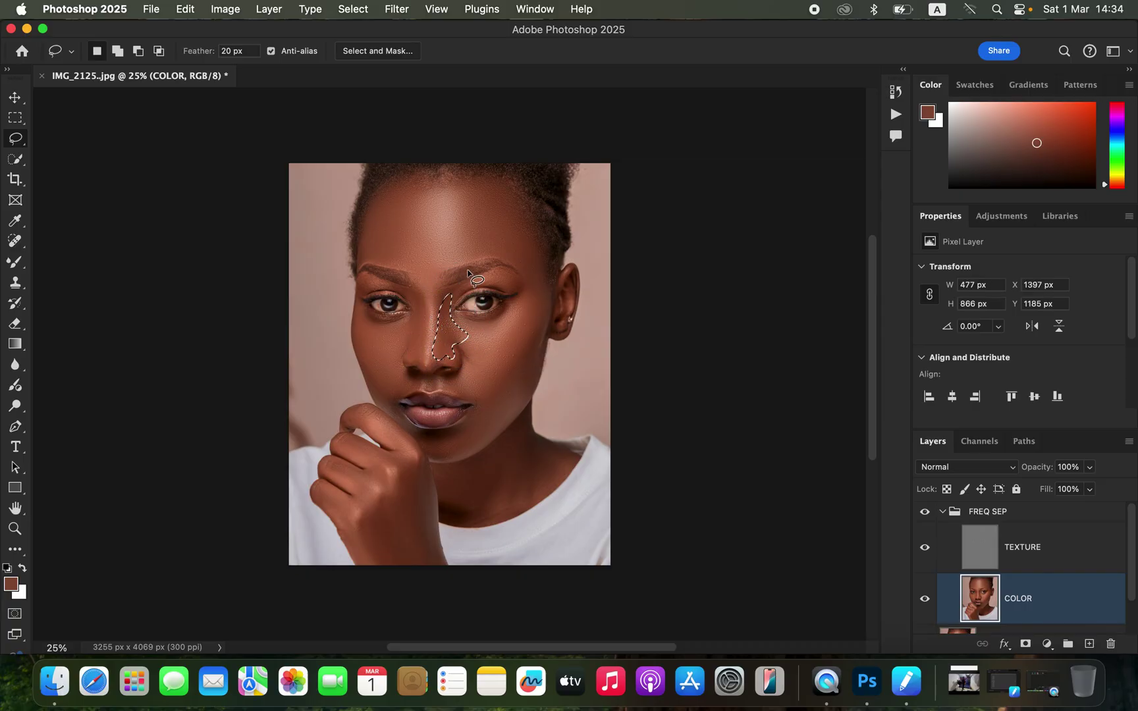
click(397, 9)
mouse_move(496, 194)
click(682, 259)
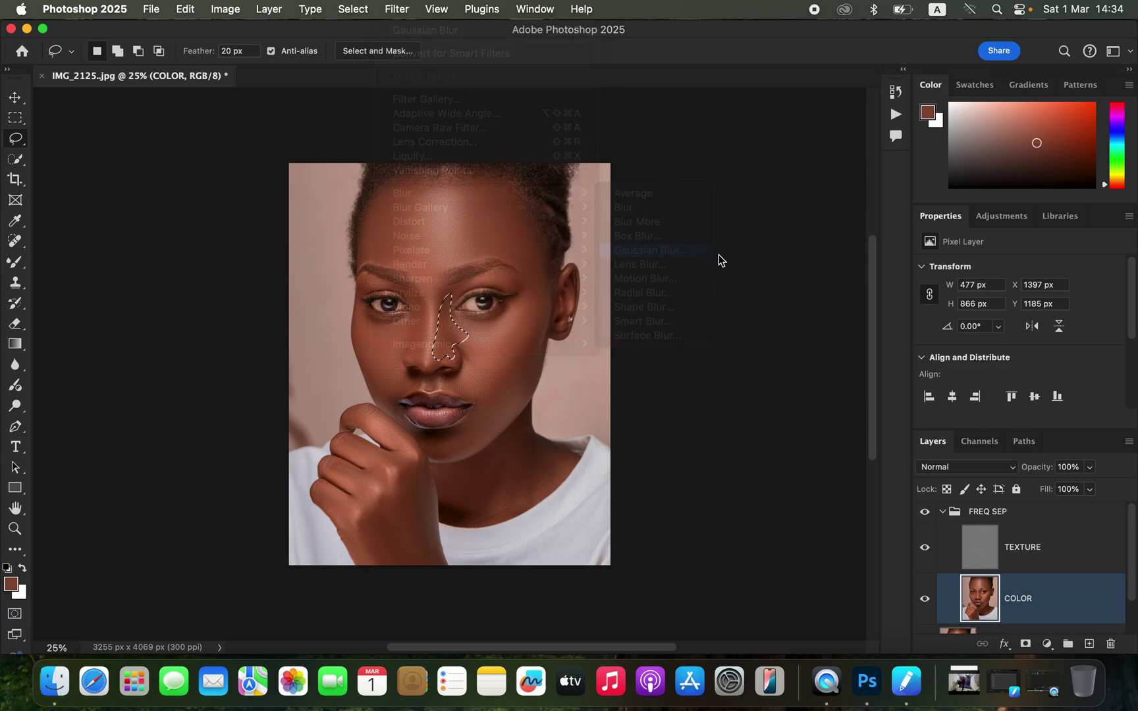
click(871, 131)
click(593, 356)
click(924, 512)
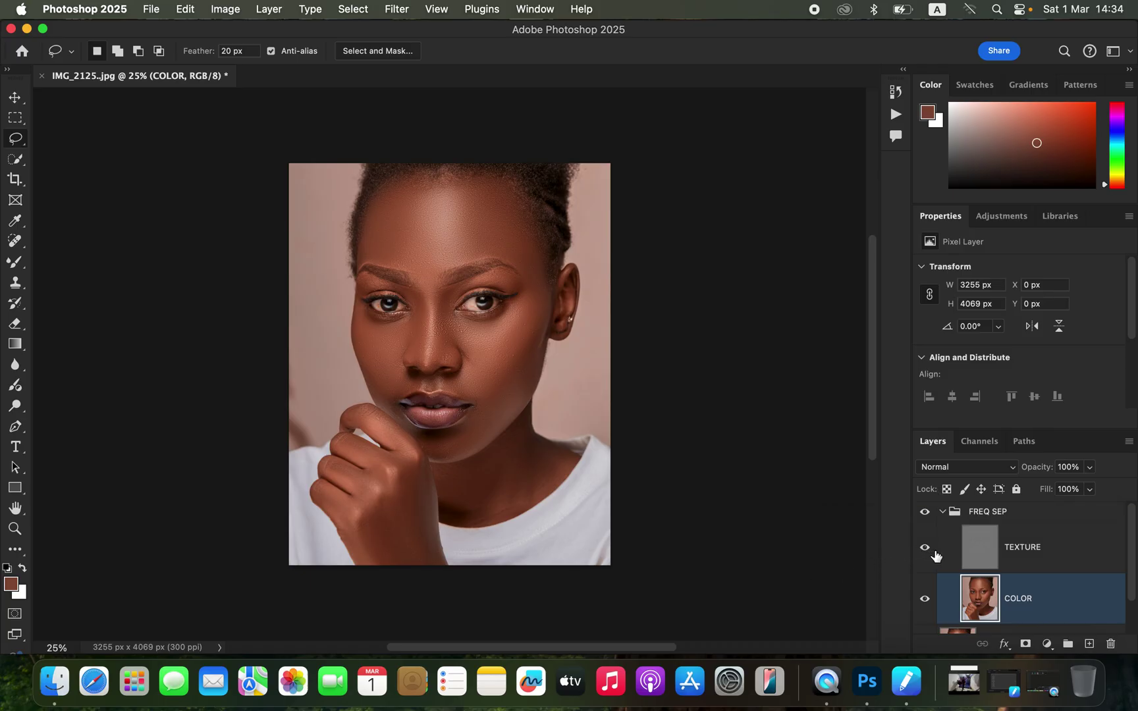
Step: Select the TEXTURE layer and set up the Clone Stamp tool with a soft 0% hardness brush sampling Current Layer
click(1034, 558)
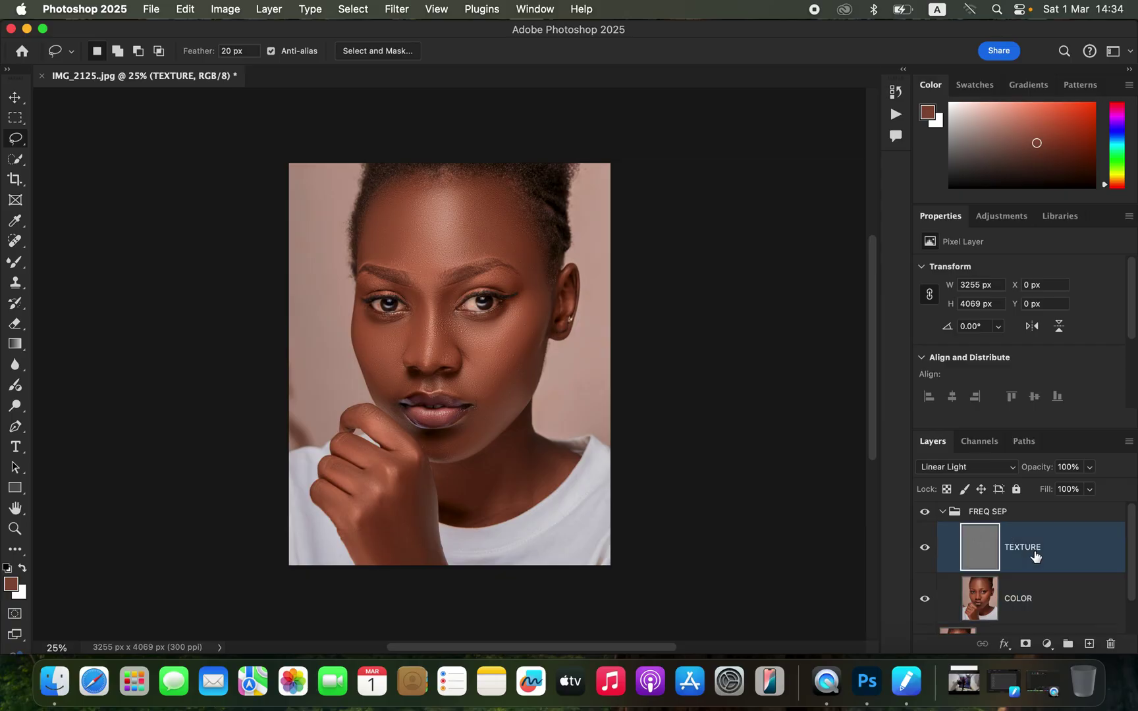
key(super+1)
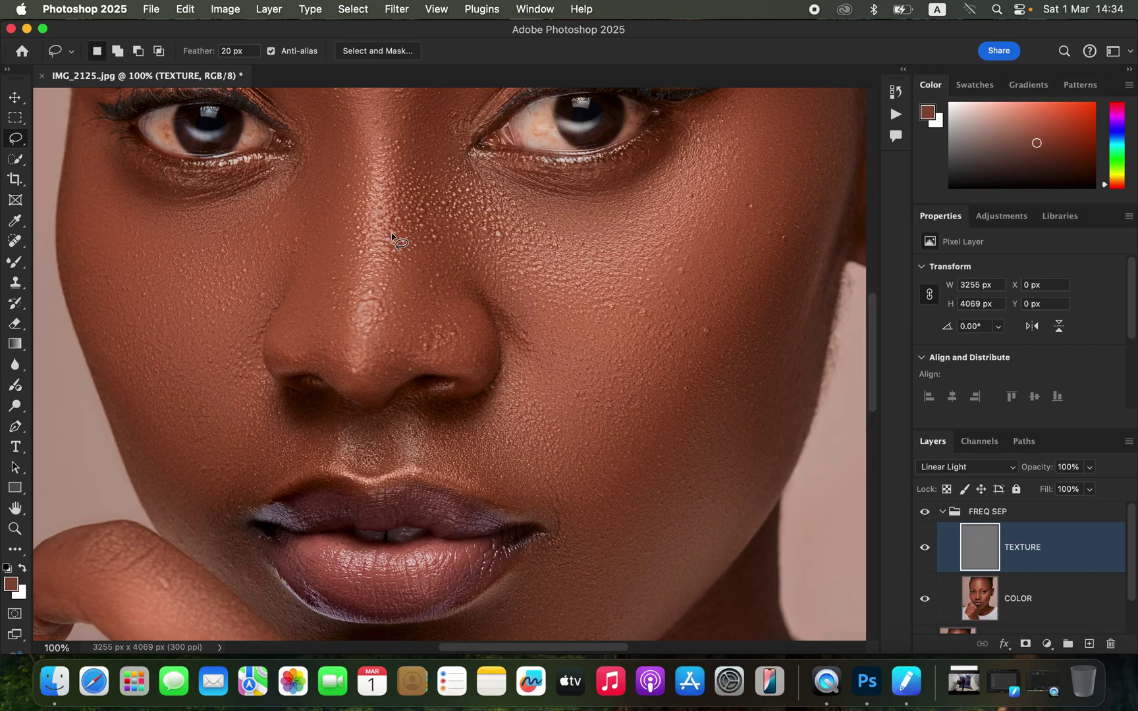
key(super+equal)
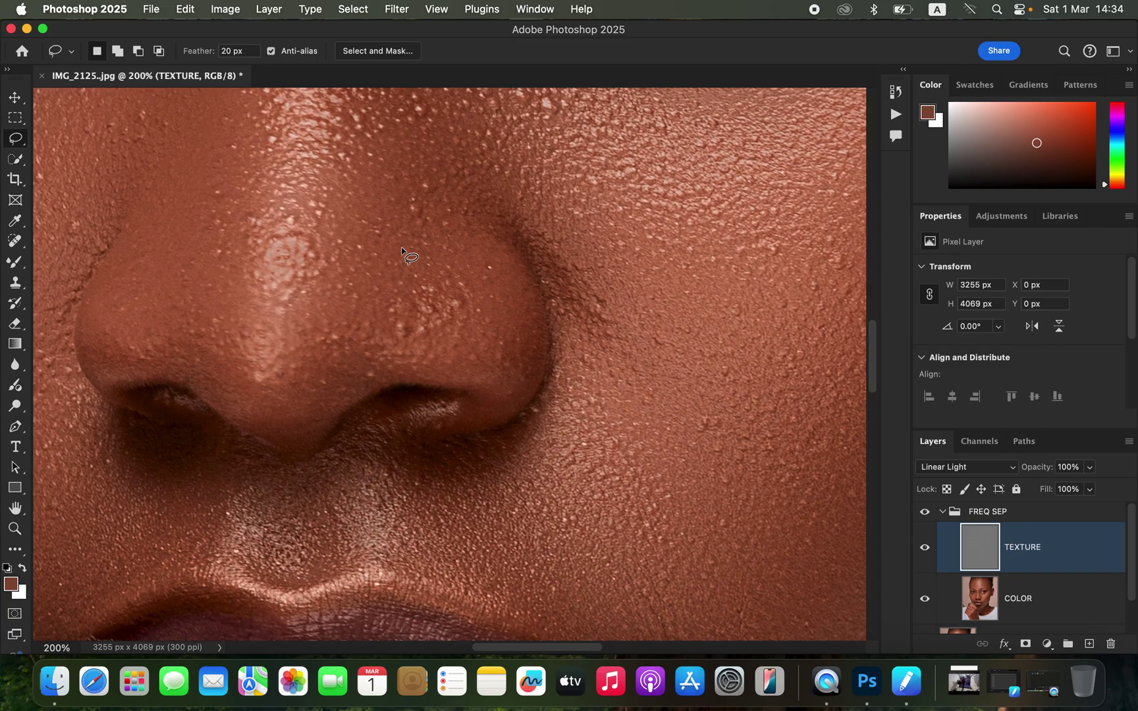
mouse_move(563, 247)
mouse_down()
mouse_move(524, 407)
mouse_move(537, 405)
mouse_up()
drag(15, 284, 46, 277)
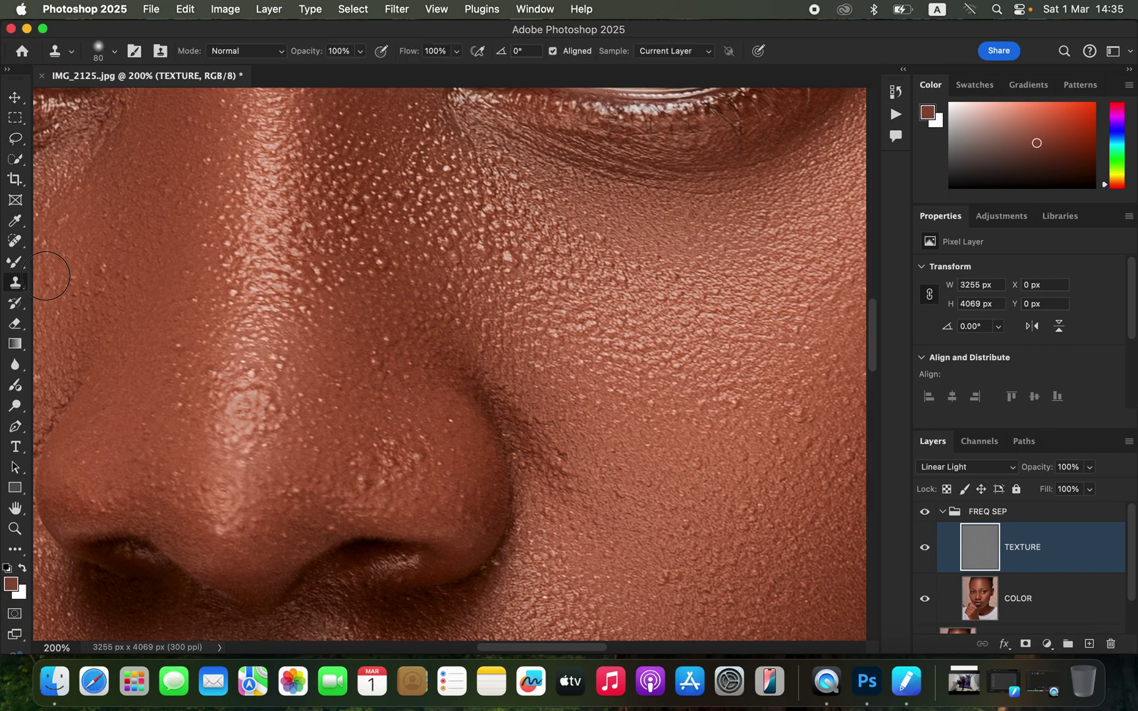
click(114, 51)
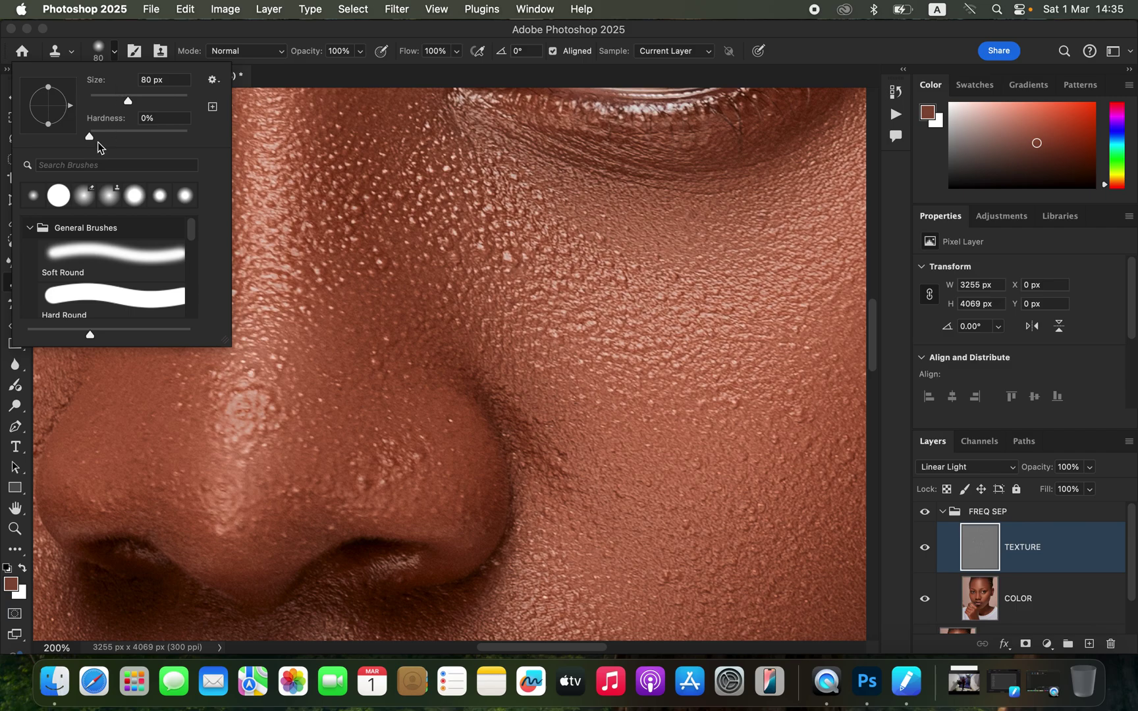
click(112, 57)
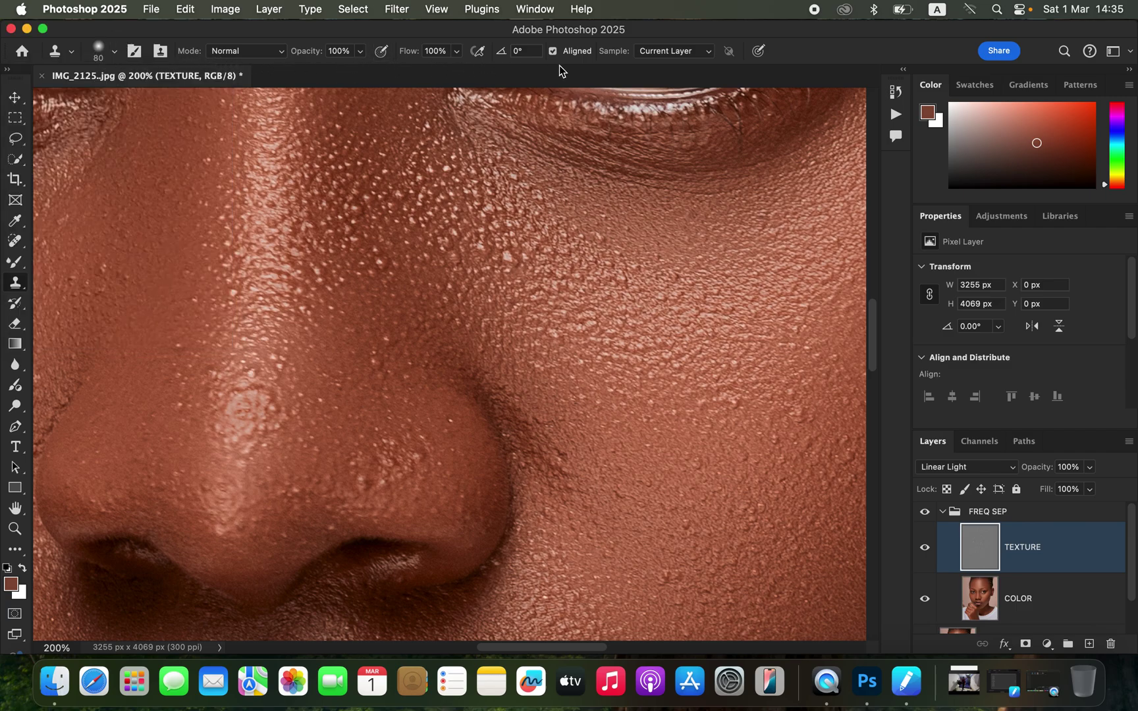
click(672, 50)
click(670, 52)
Step: Clone smoother skin texture over the bumps on the side of the nose and inner cheek with a 40 px brush
key(bracketleft)
key(bracketleft)
key(bracketleft)
alt+click(376, 295)
click(386, 280)
click(344, 249)
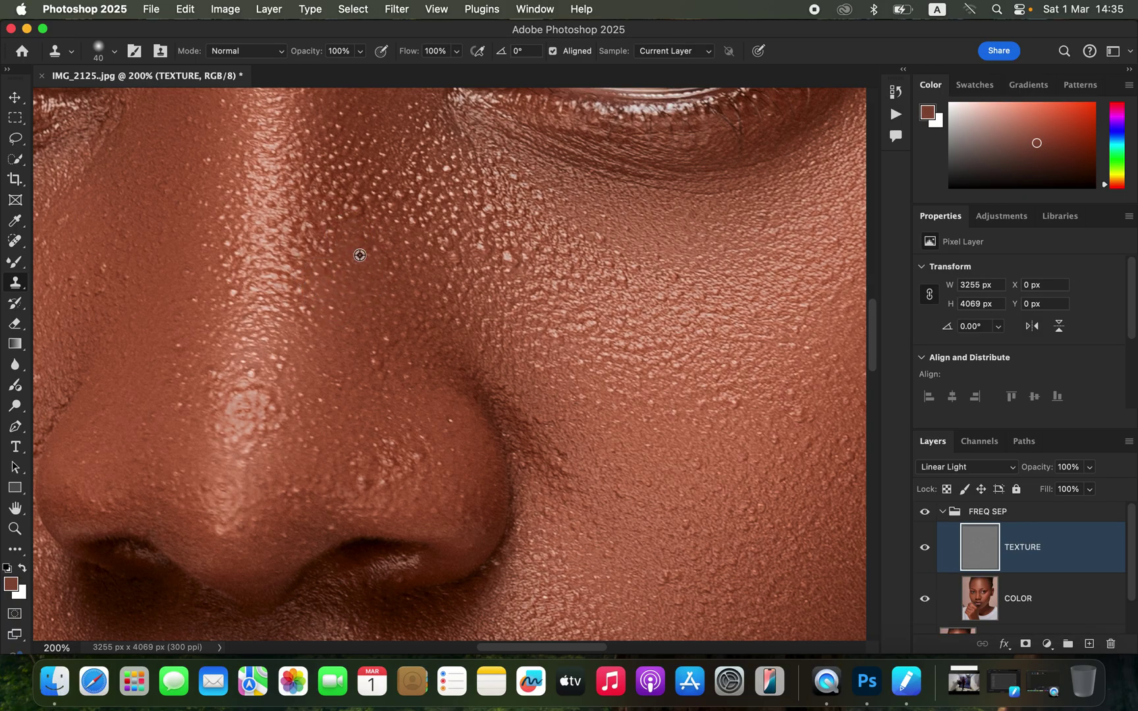
click(343, 205)
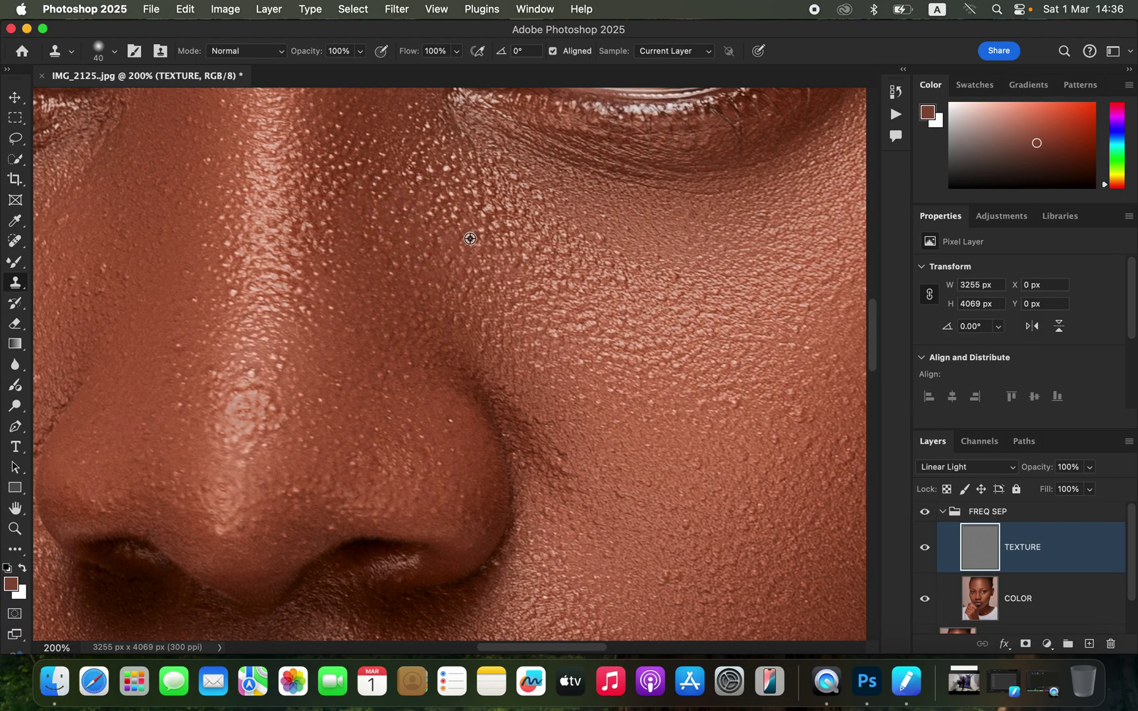
click(449, 168)
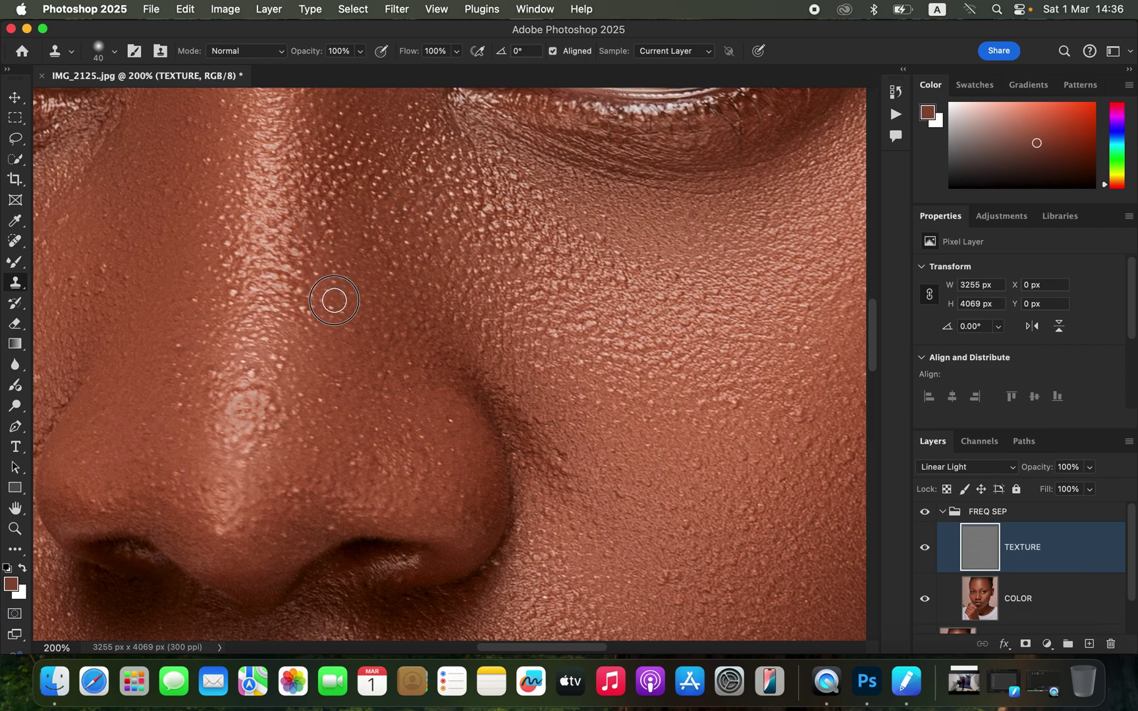
Step: Clone clean texture over the rough spots on the cheek, nose and between the brows with a 60 px brush
key(super+minus)
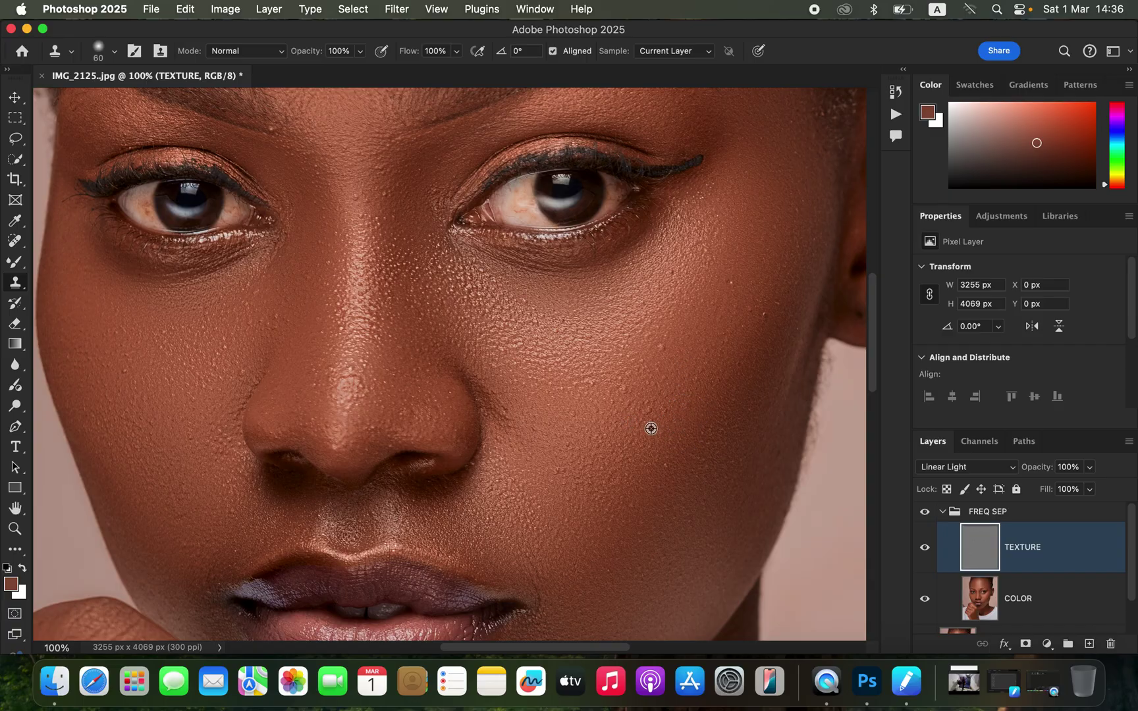
alt+click(672, 370)
drag(474, 293, 436, 278)
alt+click(424, 278)
click(308, 377)
alt+click(397, 224)
click(390, 206)
Step: Clone clean skin texture over the bumps on the forehead above the eyebrows with the 60 px brush
drag(602, 513, 610, 371)
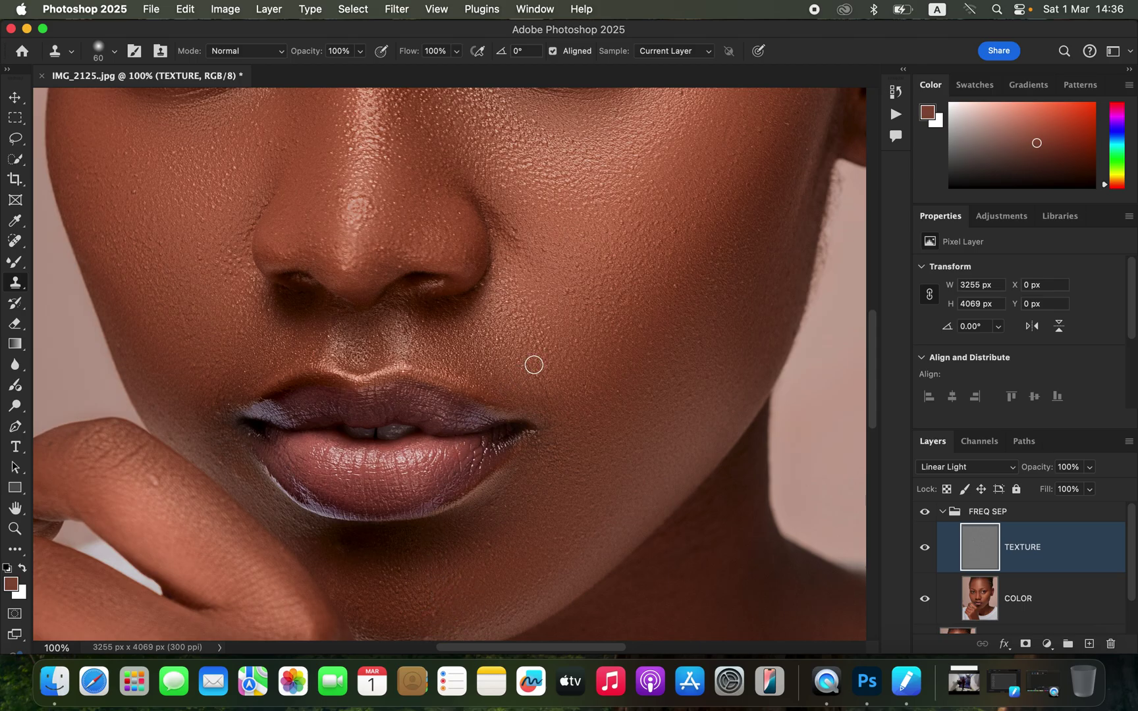
mouse_move(648, 254)
mouse_down()
mouse_move(623, 419)
mouse_move(661, 416)
mouse_move(682, 452)
mouse_up()
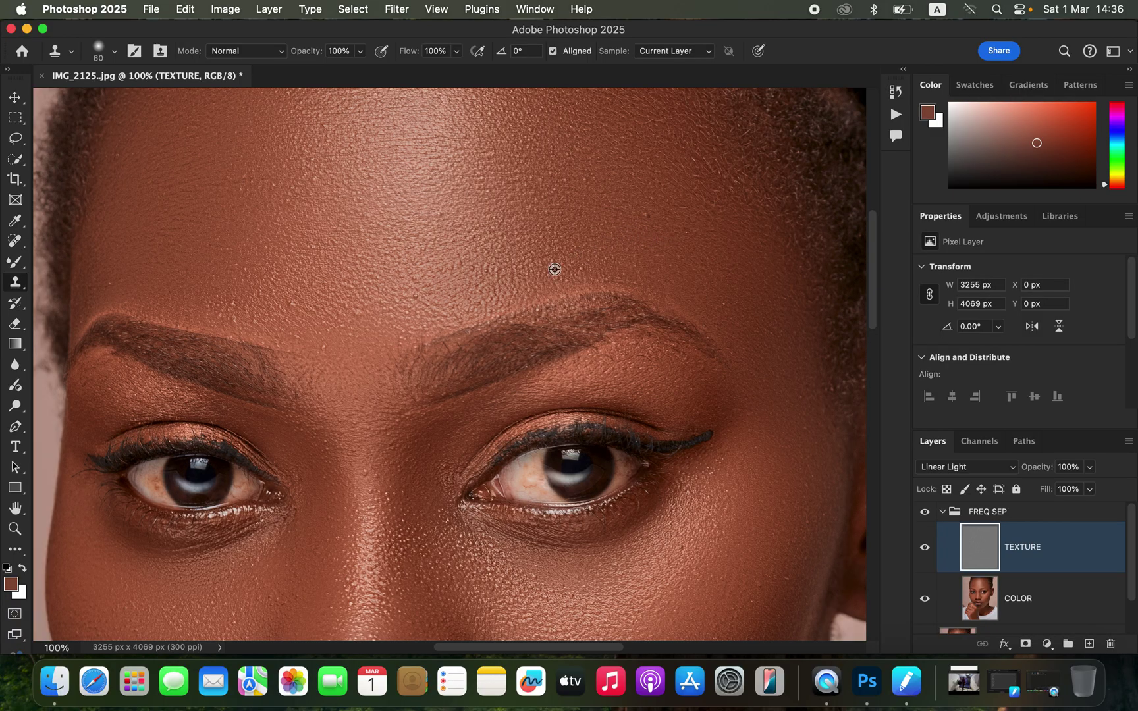
alt+click(430, 286)
click(444, 250)
alt+click(282, 217)
Step: Collapse the FREQ SEP group and toggle its visibility repeatedly to compare the whole portrait before and after
key(super+minus)
key(super+minus)
key(super+minus)
key(super+minus)
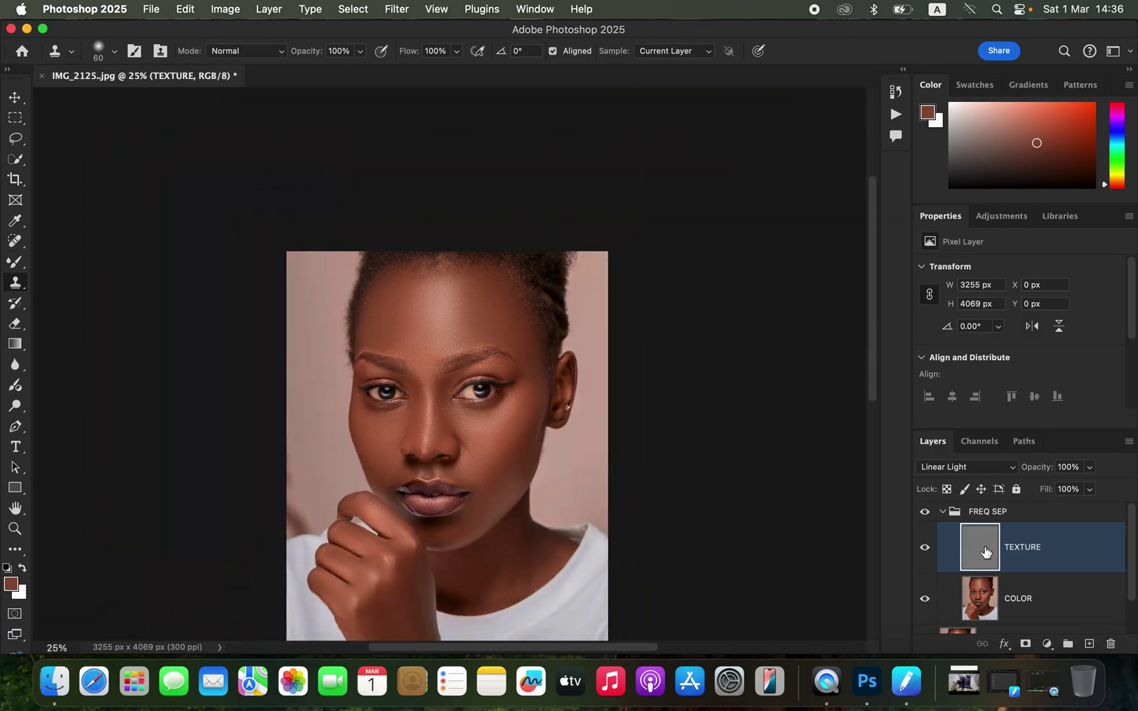
click(943, 512)
click(927, 521)
click(928, 521)
click(929, 522)
click(930, 521)
click(930, 522)
click(930, 522)
click(932, 522)
click(933, 520)
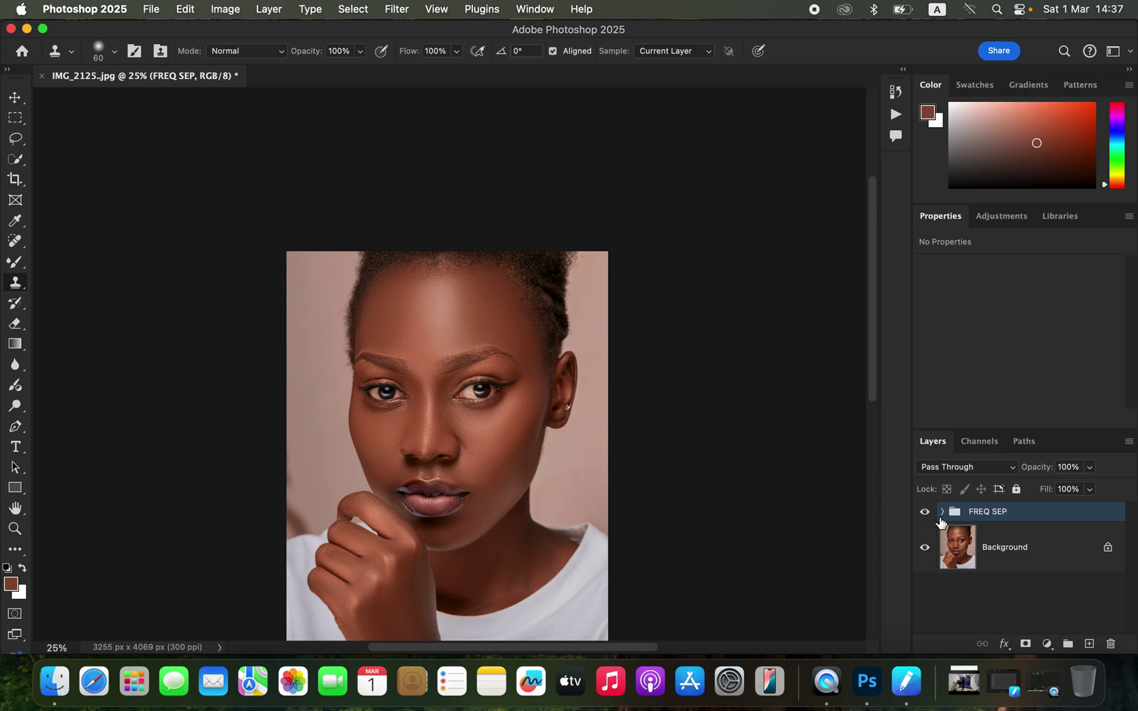
Step: Add a Hue/Saturation adjustment layer above the FREQ SEP group, set Saturation to -76, and invert its mask to black
click(1048, 649)
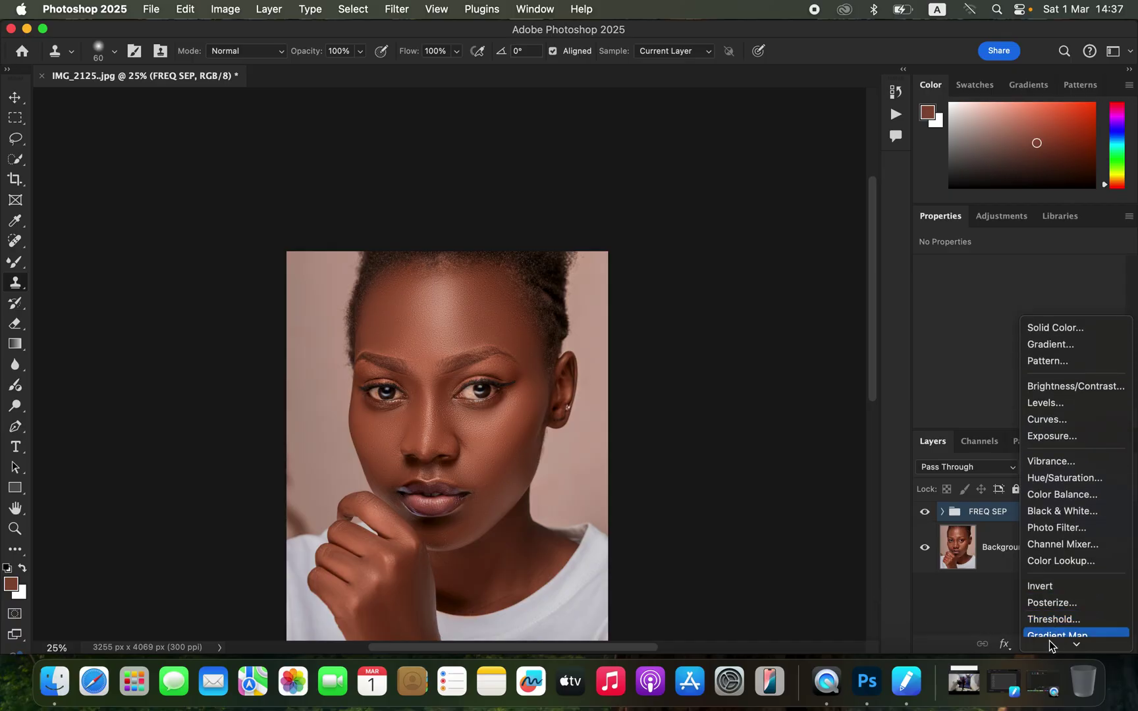
click(1067, 468)
click(999, 297)
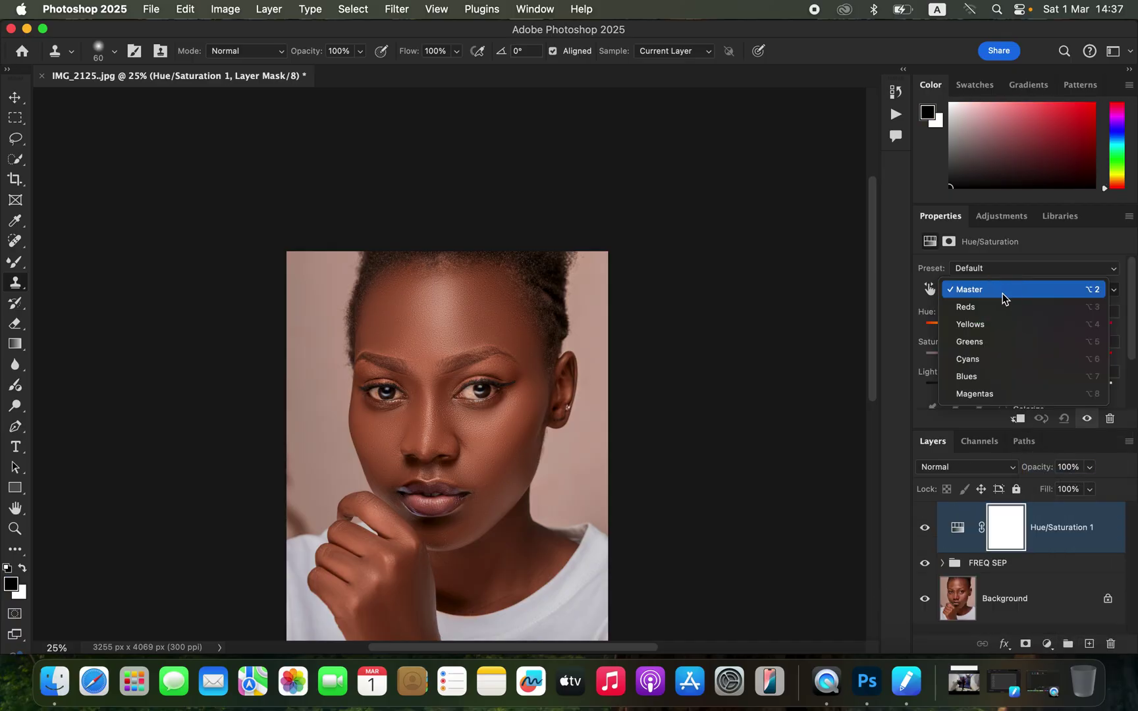
click(1006, 298)
drag(1018, 359, 947, 359)
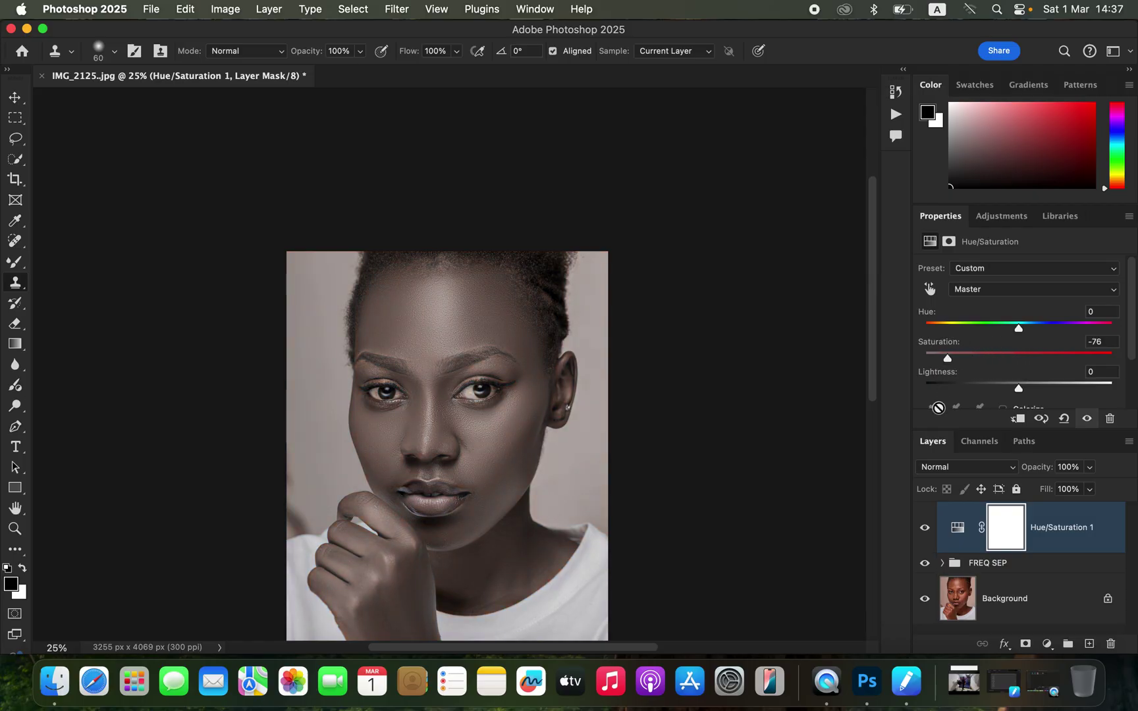
key(super+i)
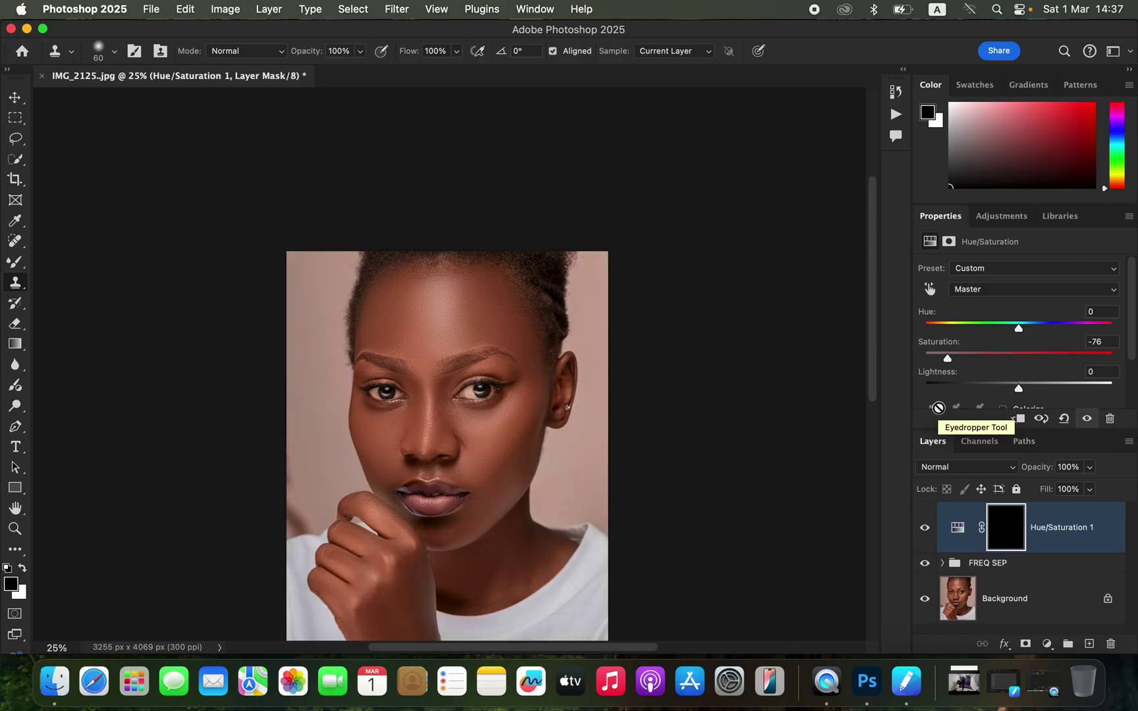
Step: Set up the Brush tool with a Soft Round tip and make white the foreground color
drag(22, 267, 74, 261)
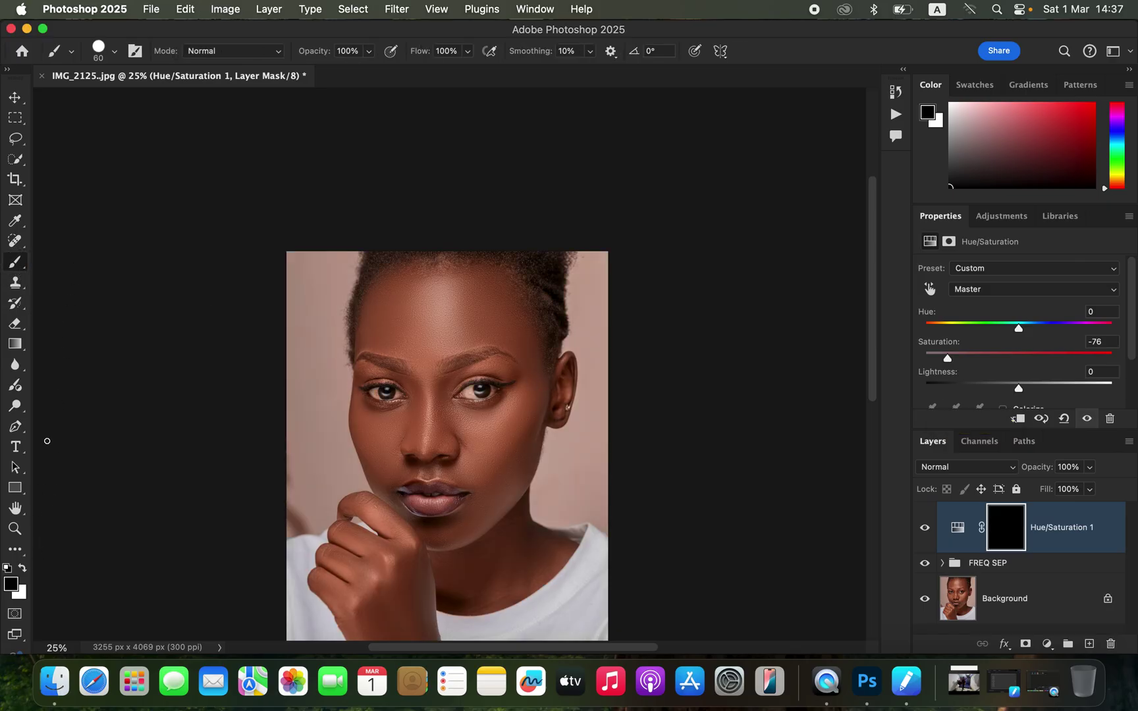
click(114, 51)
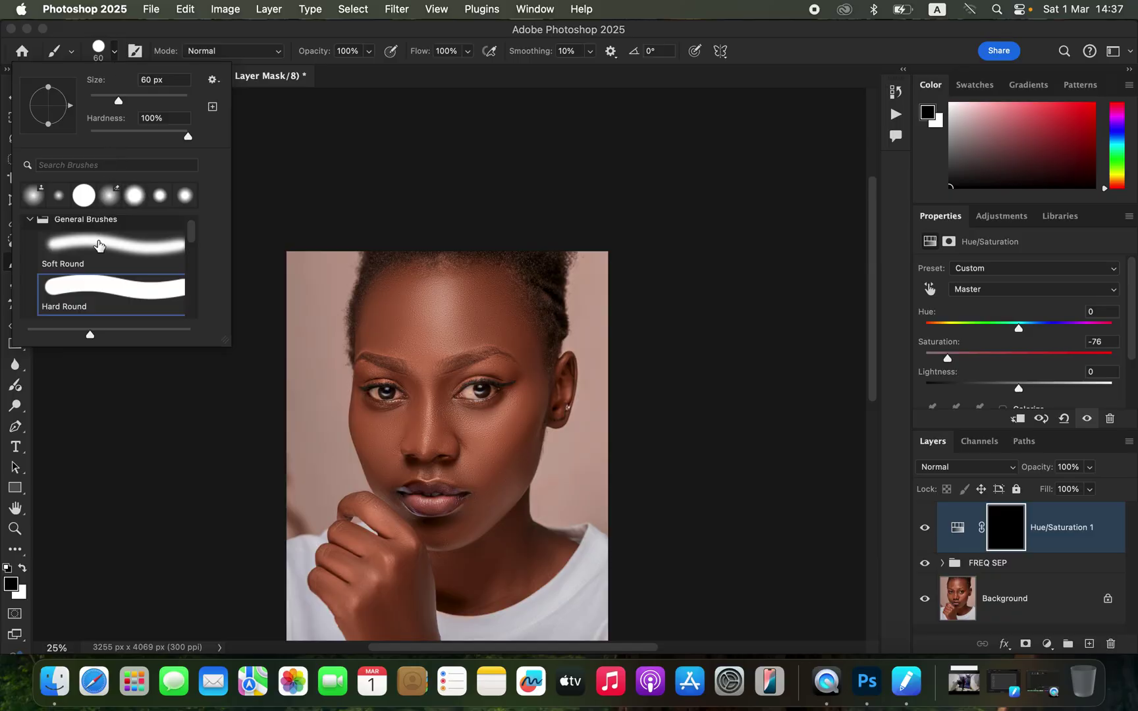
click(98, 245)
click(205, 36)
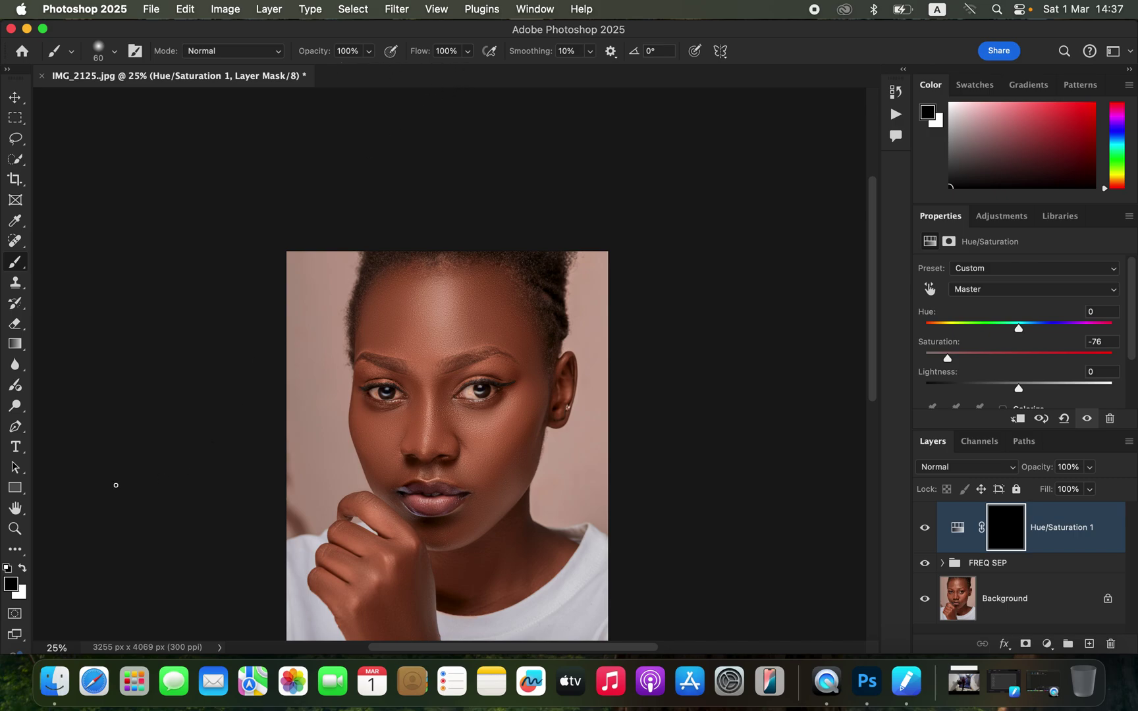
key(x)
click(23, 569)
click(23, 569)
click(23, 569)
click(23, 569)
click(23, 569)
click(24, 569)
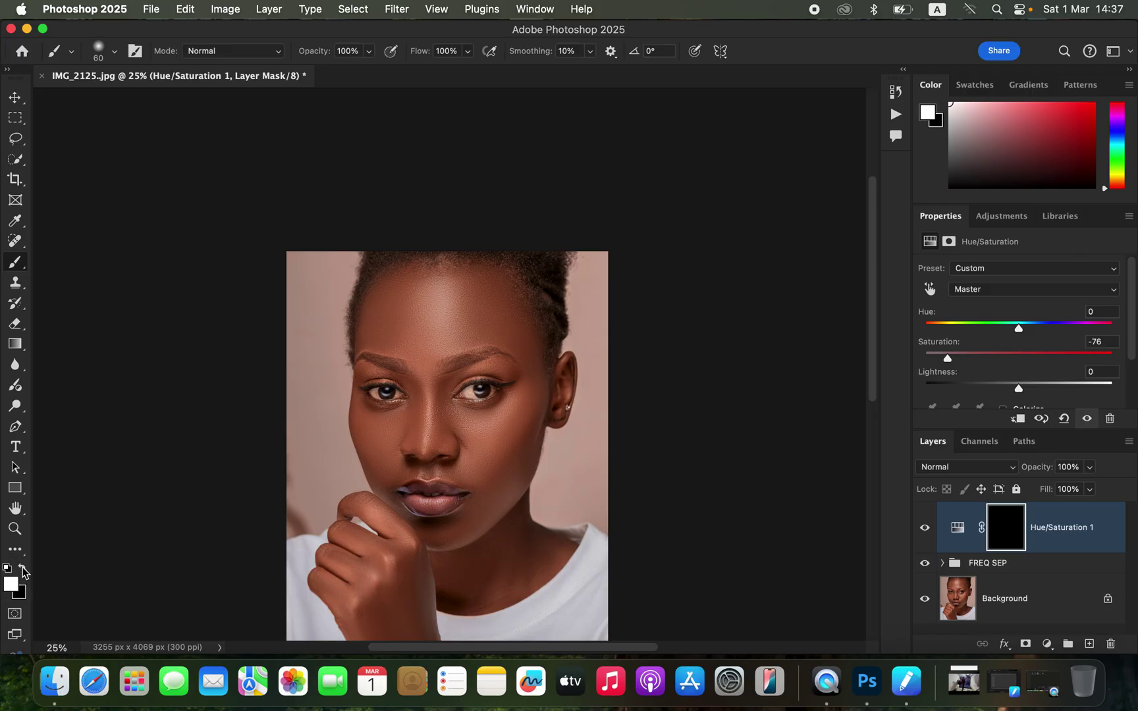
click(23, 569)
click(23, 569)
Step: Paint white on the Hue/Saturation mask over the whites of both eyes, reducing the brush to 50 px
key(super+equal)
key(super+equal)
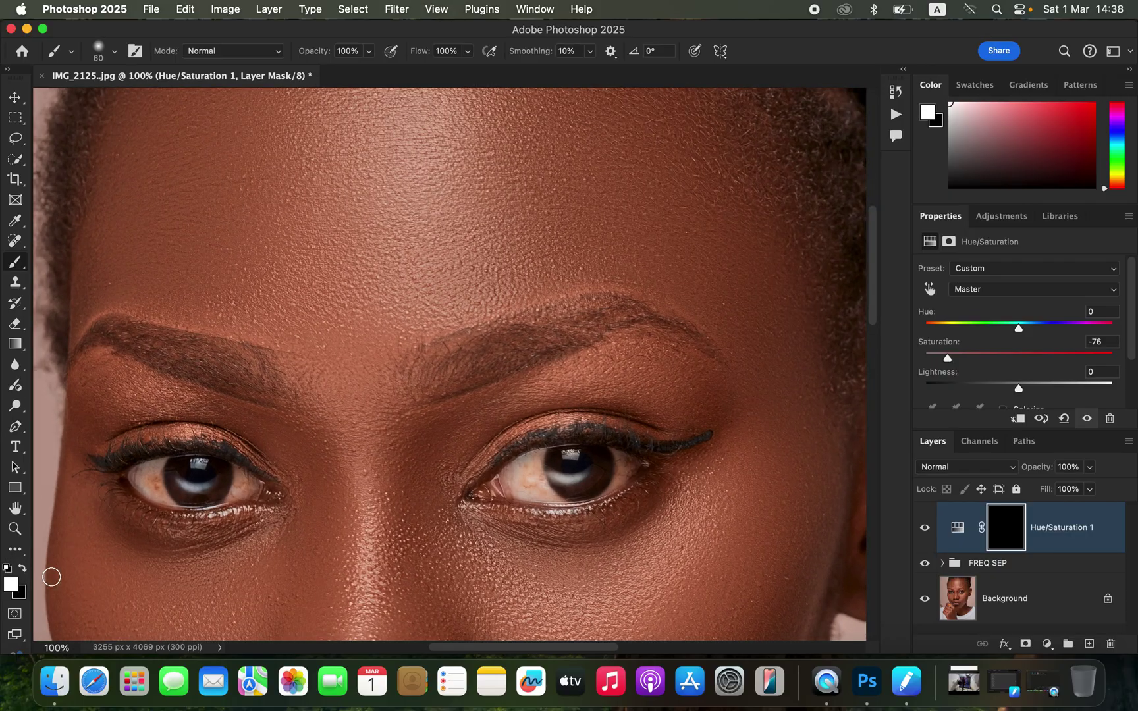
mouse_move(572, 433)
mouse_down()
mouse_move(592, 252)
mouse_move(590, 264)
mouse_move(532, 273)
mouse_move(569, 297)
mouse_move(554, 282)
mouse_move(560, 258)
mouse_move(532, 276)
mouse_move(579, 298)
mouse_move(639, 261)
mouse_move(628, 285)
mouse_move(636, 256)
mouse_move(645, 264)
mouse_move(605, 297)
mouse_move(622, 270)
mouse_up()
key(bracketleft)
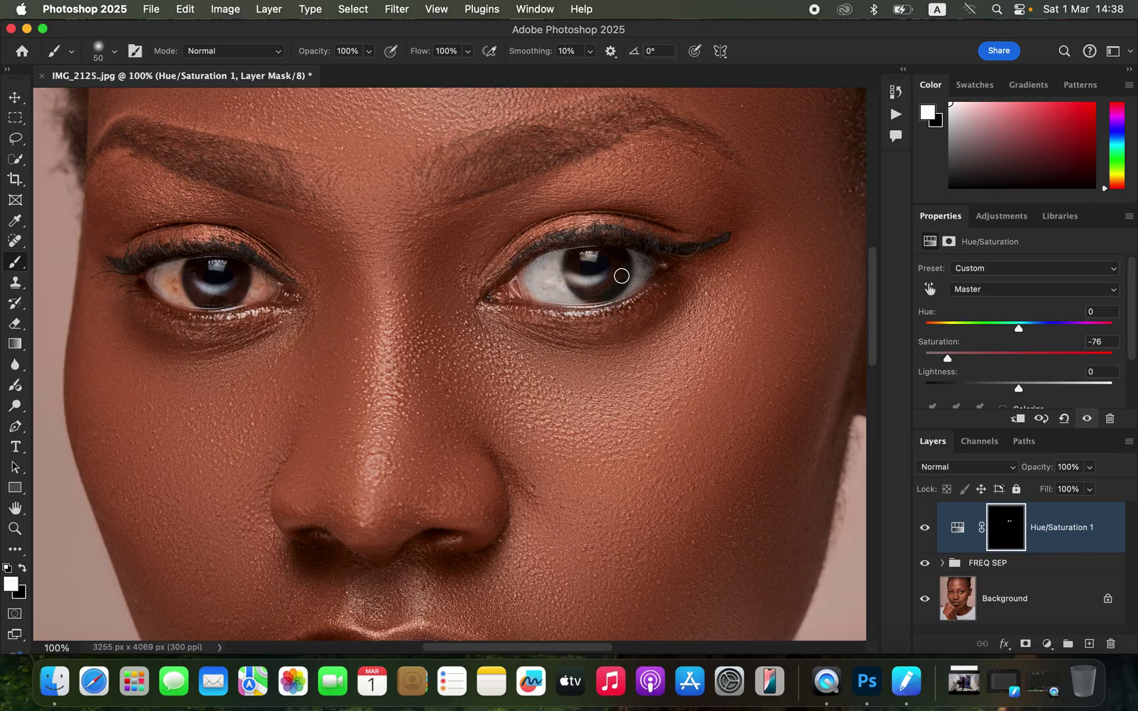
mouse_move(205, 274)
mouse_down()
mouse_move(175, 273)
mouse_move(174, 288)
mouse_up()
mouse_move(277, 285)
mouse_down()
mouse_move(257, 279)
mouse_move(255, 290)
mouse_move(263, 283)
mouse_up()
Step: Compare the eyes with the Hue/Saturation layer hidden and shown, and lower that layer's opacity to 89%
key(super+minus)
key(super+minus)
key(super+minus)
key(super+minus)
key(super+minus)
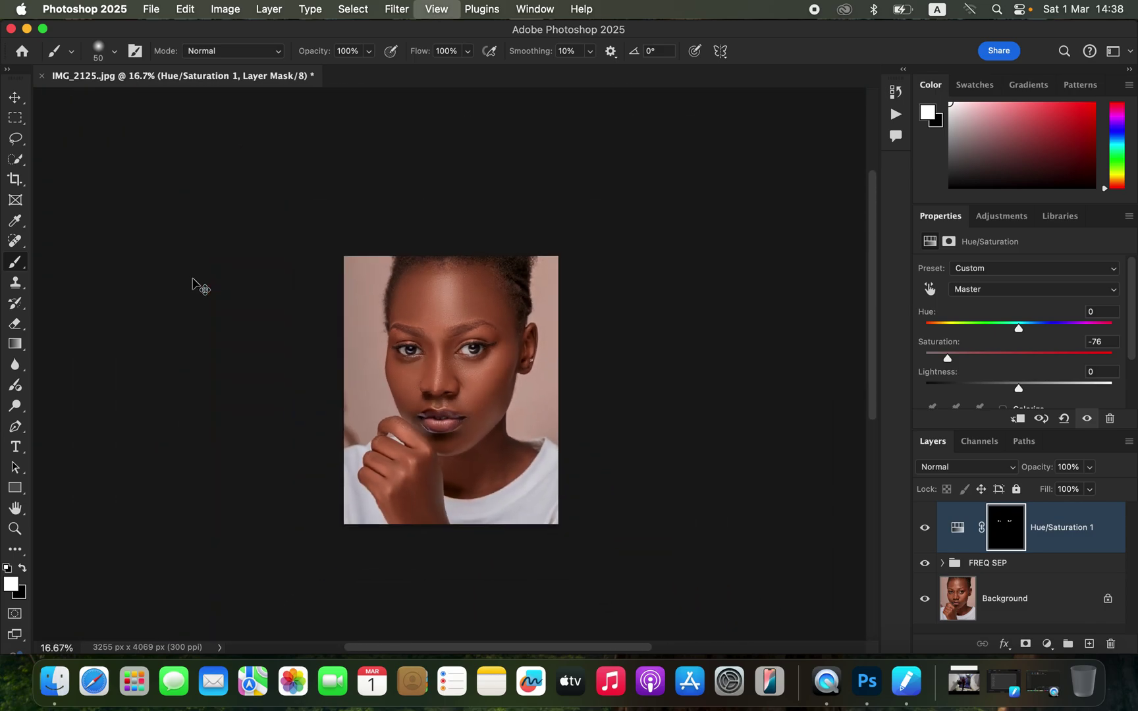
key(super+plus)
key(super+plus)
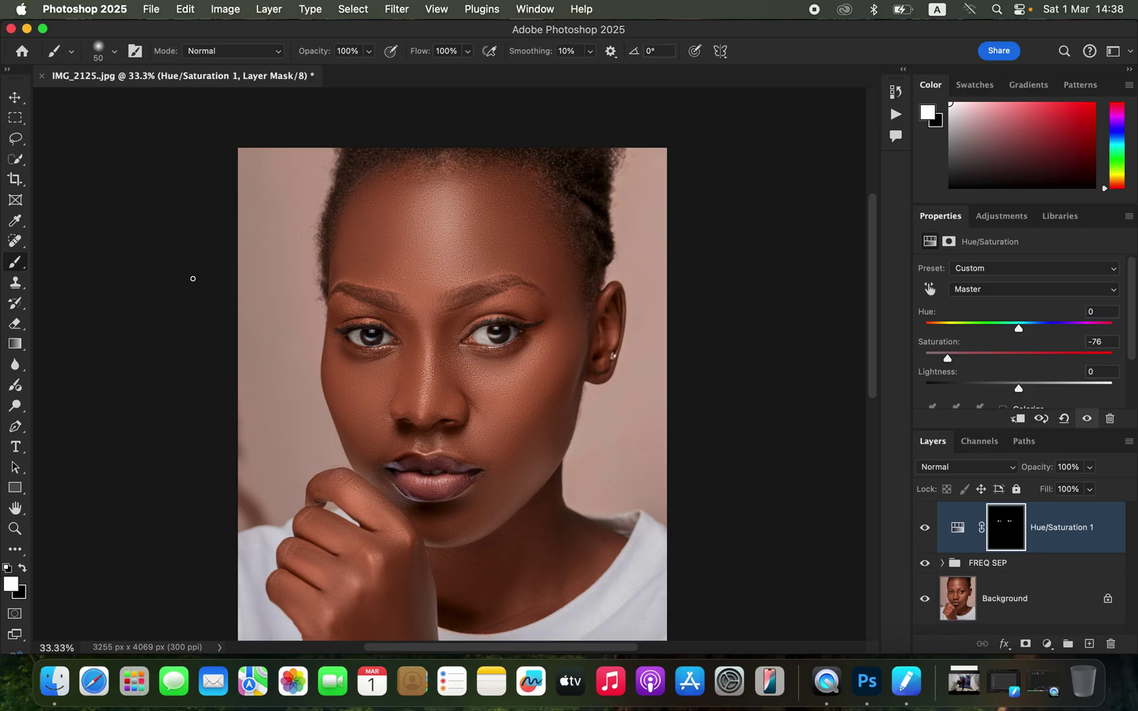
click(23, 567)
click(924, 530)
click(924, 530)
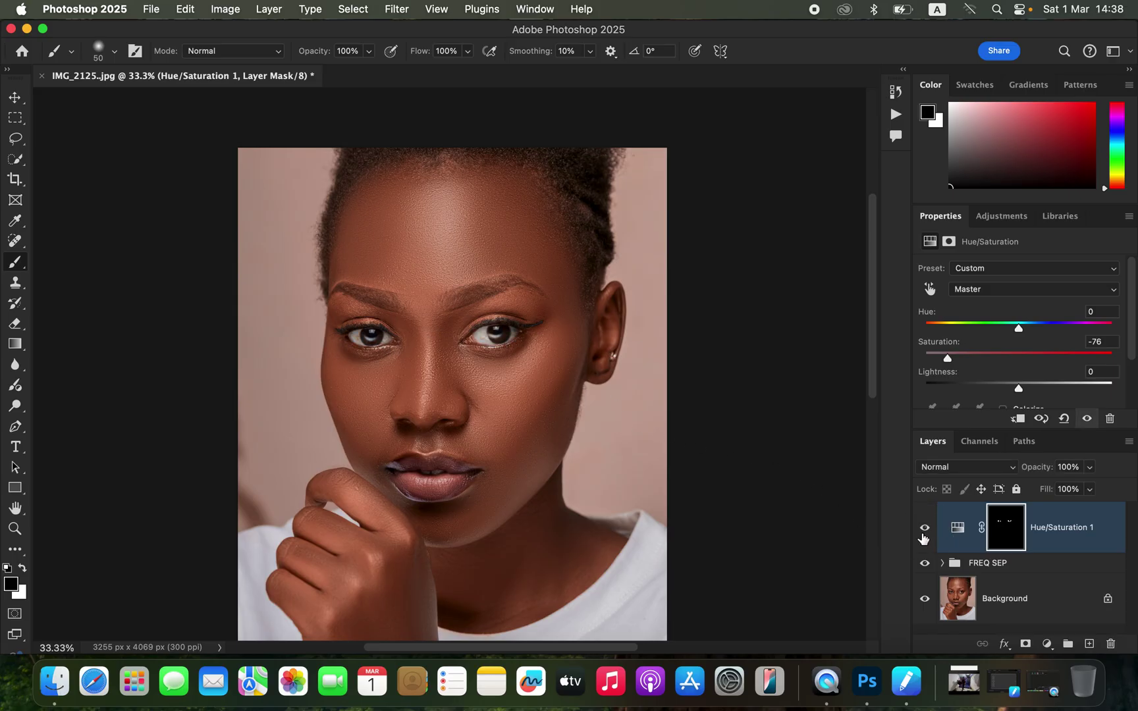
click(1090, 489)
drag(1079, 491, 1083, 491)
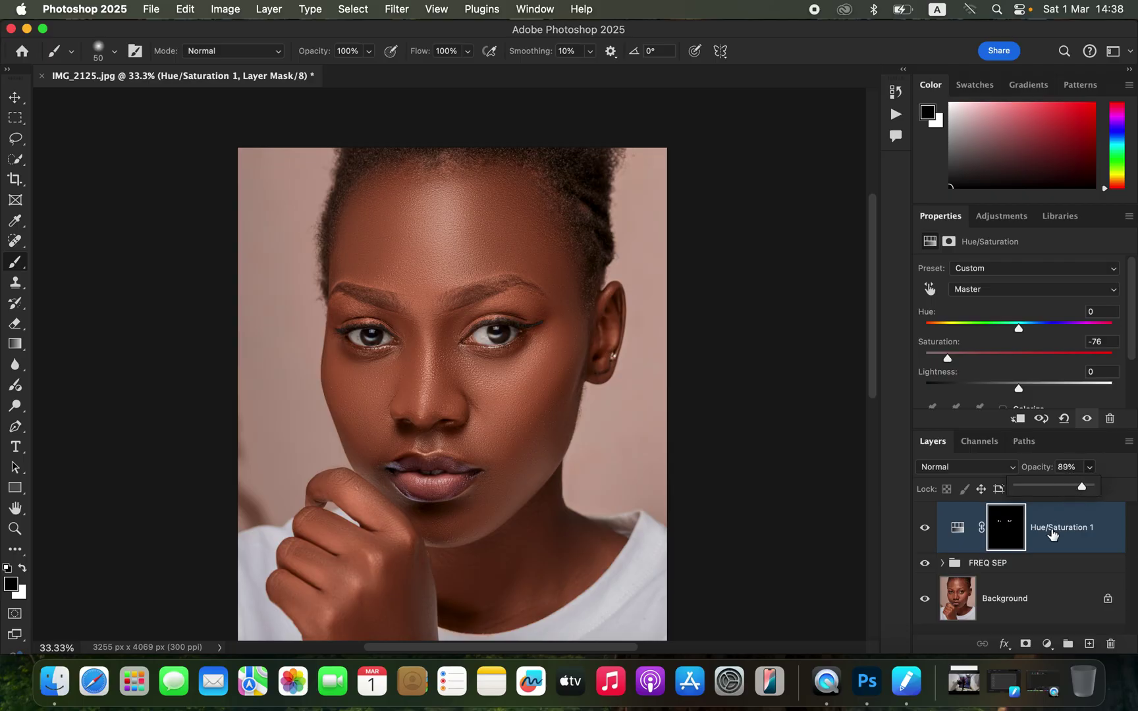
Step: Add a Selective Color adjustment layer on top and set Cyan to +7% for the Blacks
click(1047, 644)
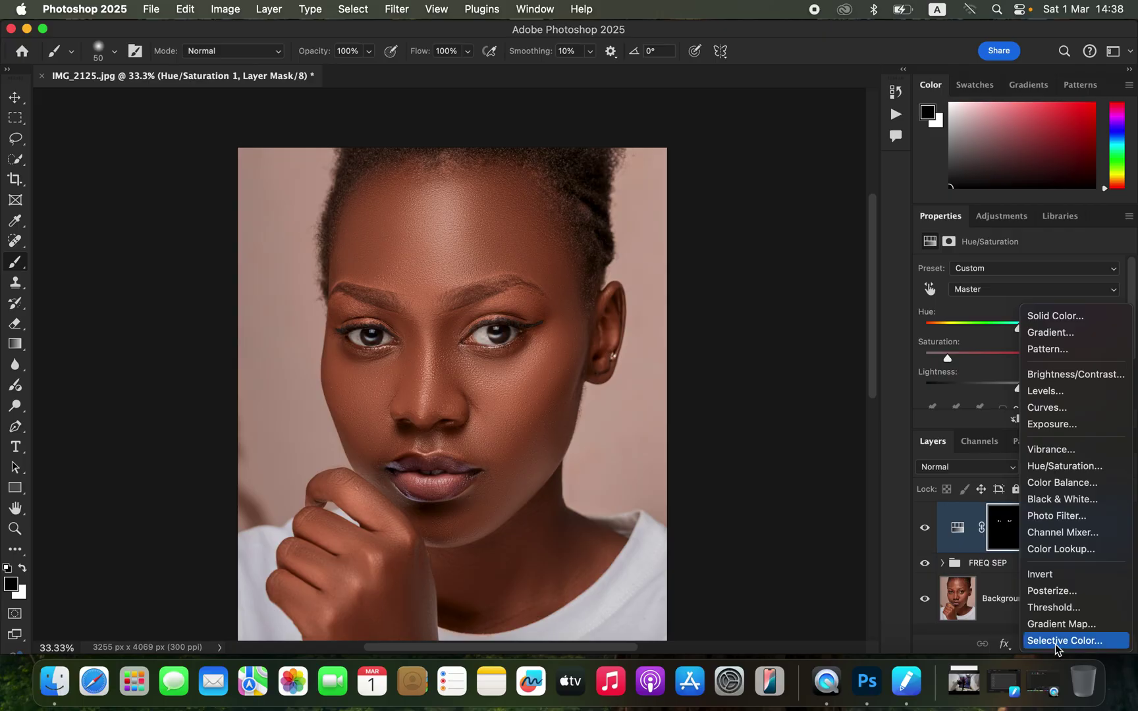
click(1062, 642)
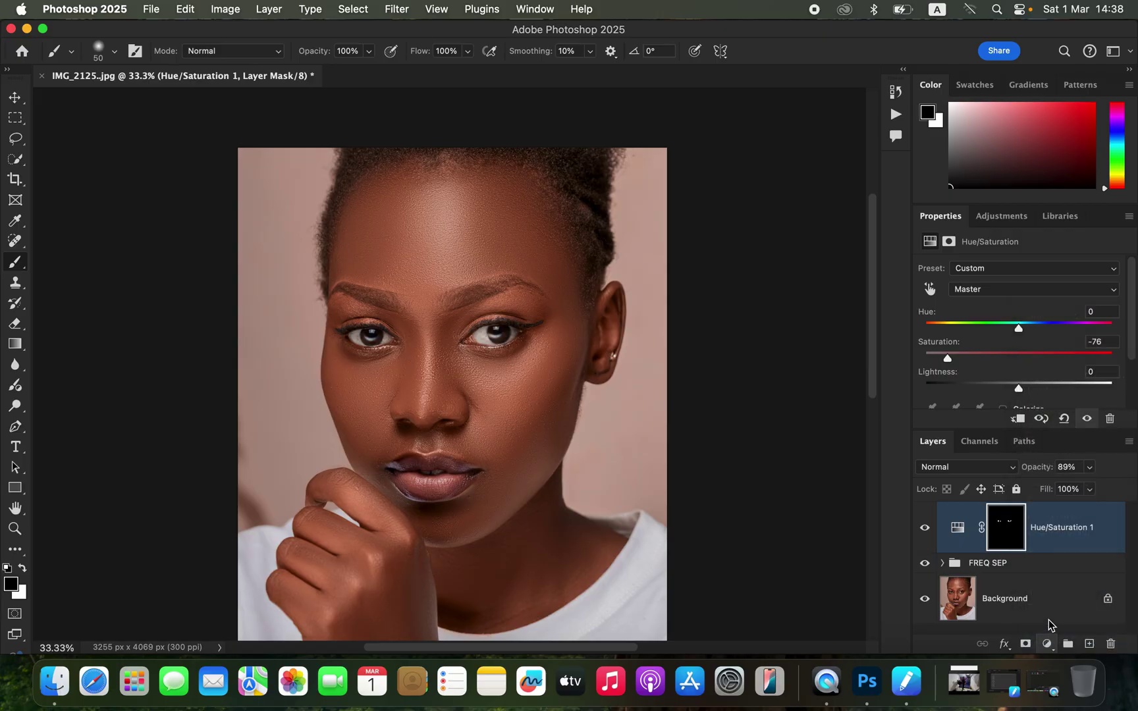
click(1020, 292)
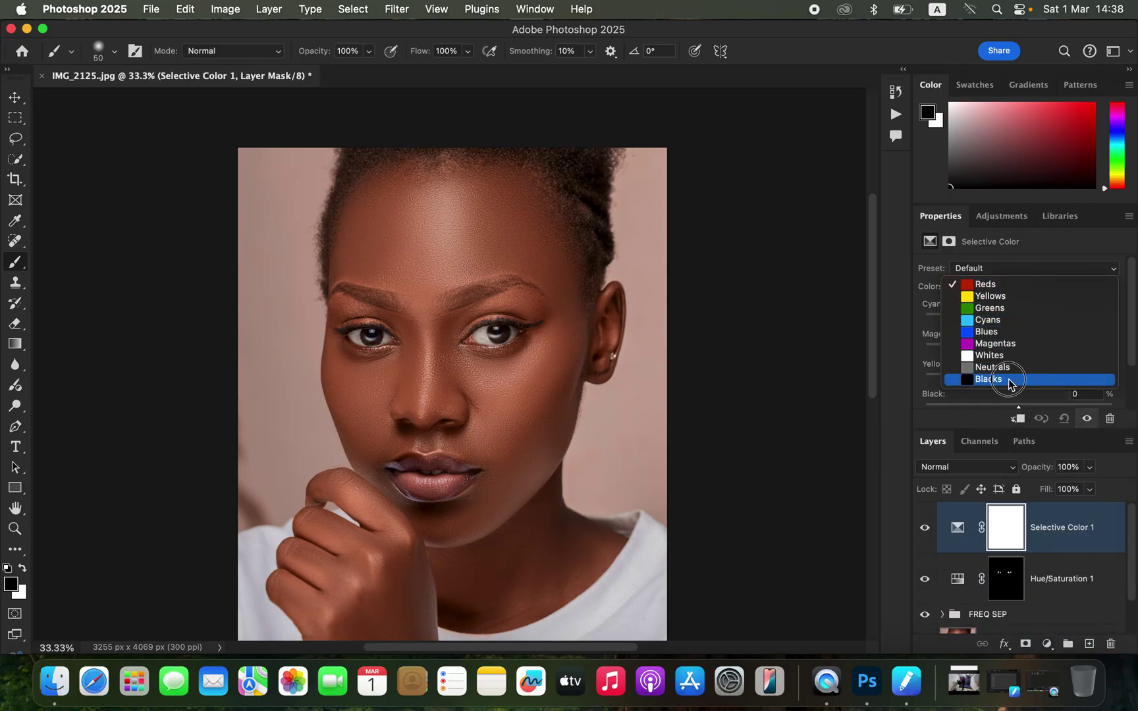
click(1011, 380)
drag(1019, 320, 1025, 322)
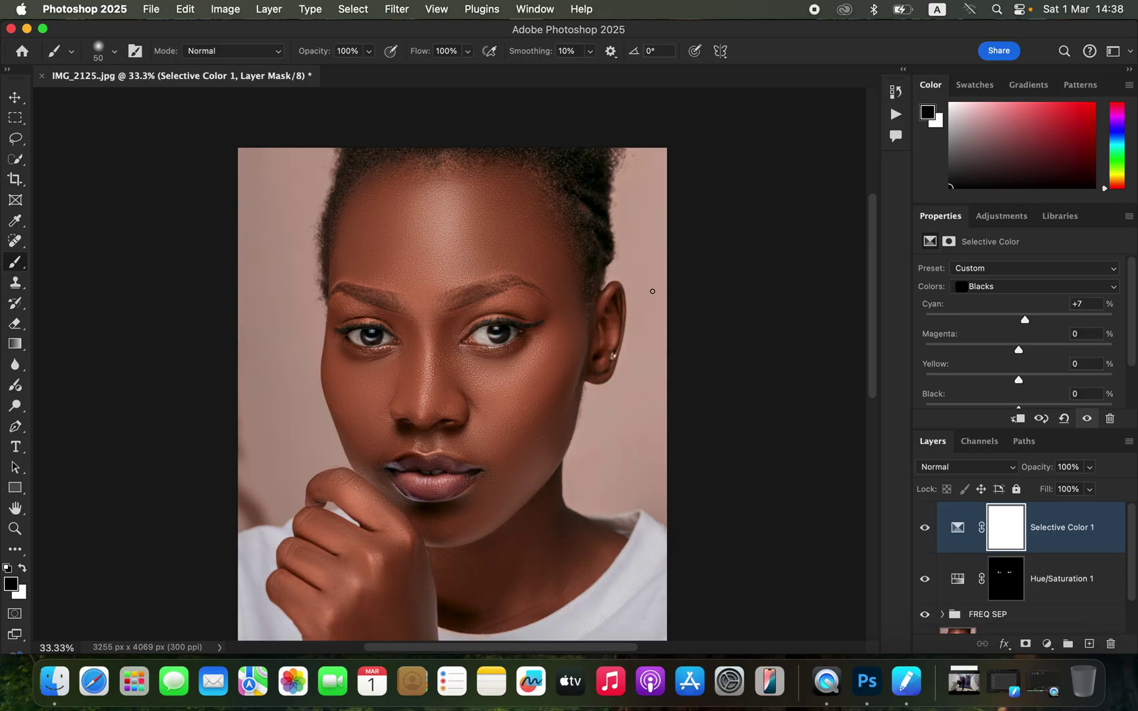
Step: Open the Export As settings for the portrait and set the format to JPG with quality 7
click(151, 9)
mouse_move(211, 261)
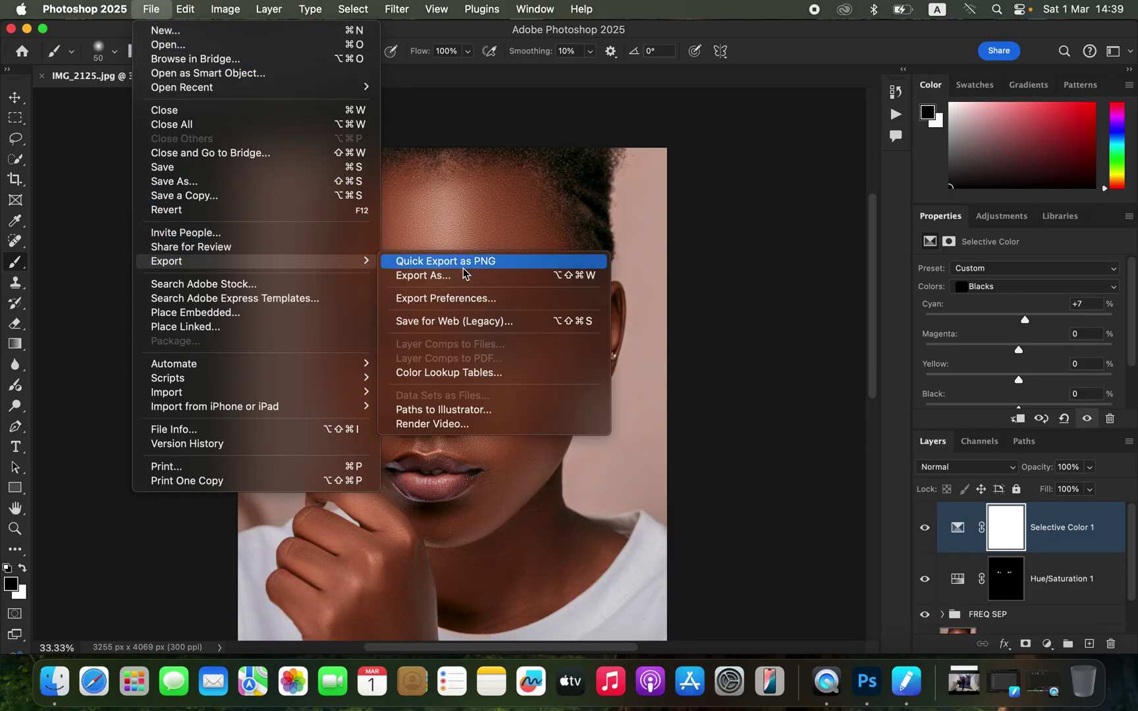
click(483, 280)
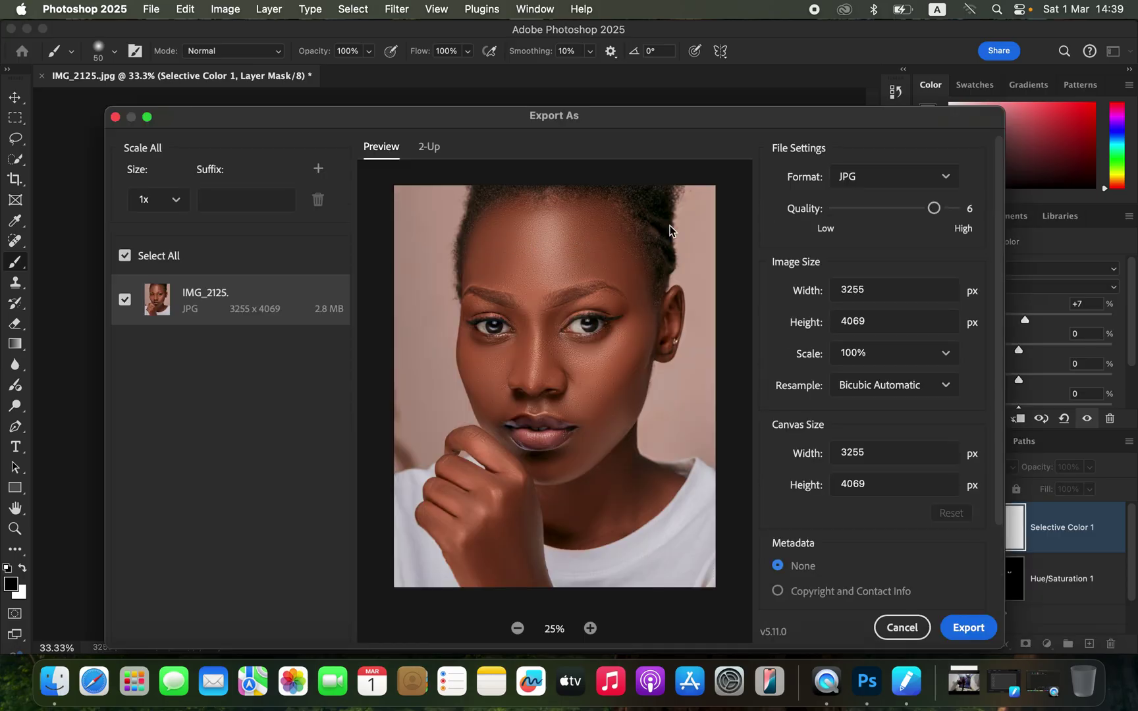
click(930, 188)
click(930, 231)
drag(934, 208, 954, 208)
Step: Set the export resampling to Bicubic Sharper and save the exported image to the Desktop as IMG_2125_
click(999, 367)
drag(999, 367, 978, 398)
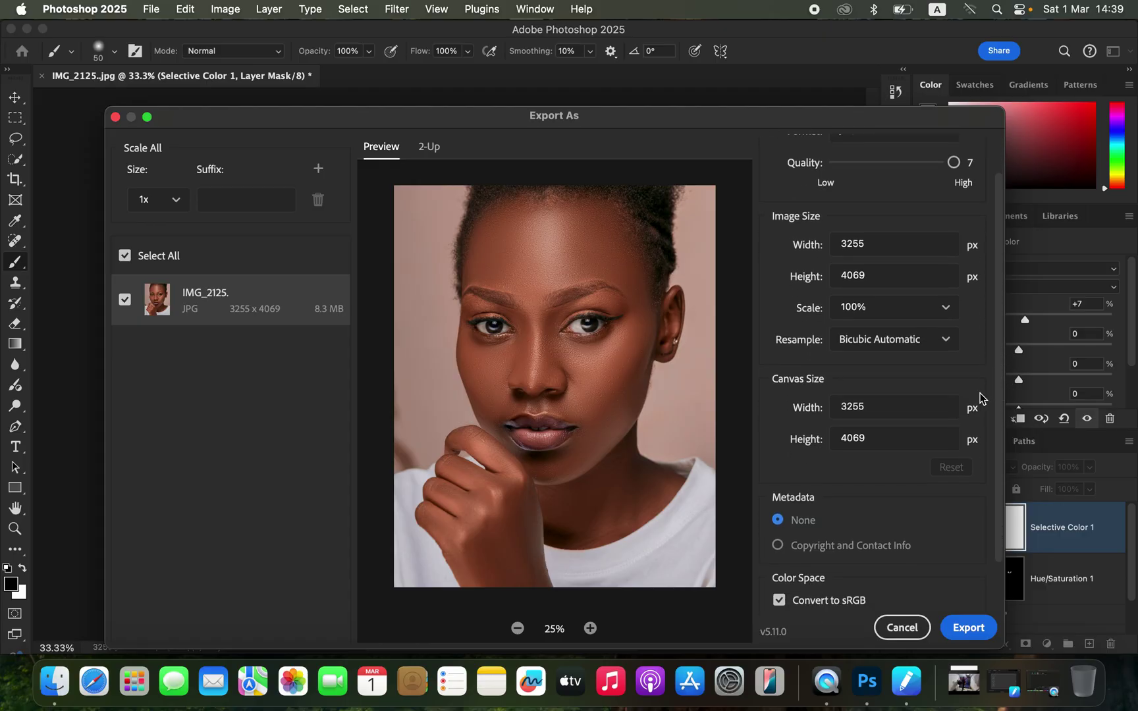
click(925, 341)
click(922, 420)
drag(1000, 403, 963, 491)
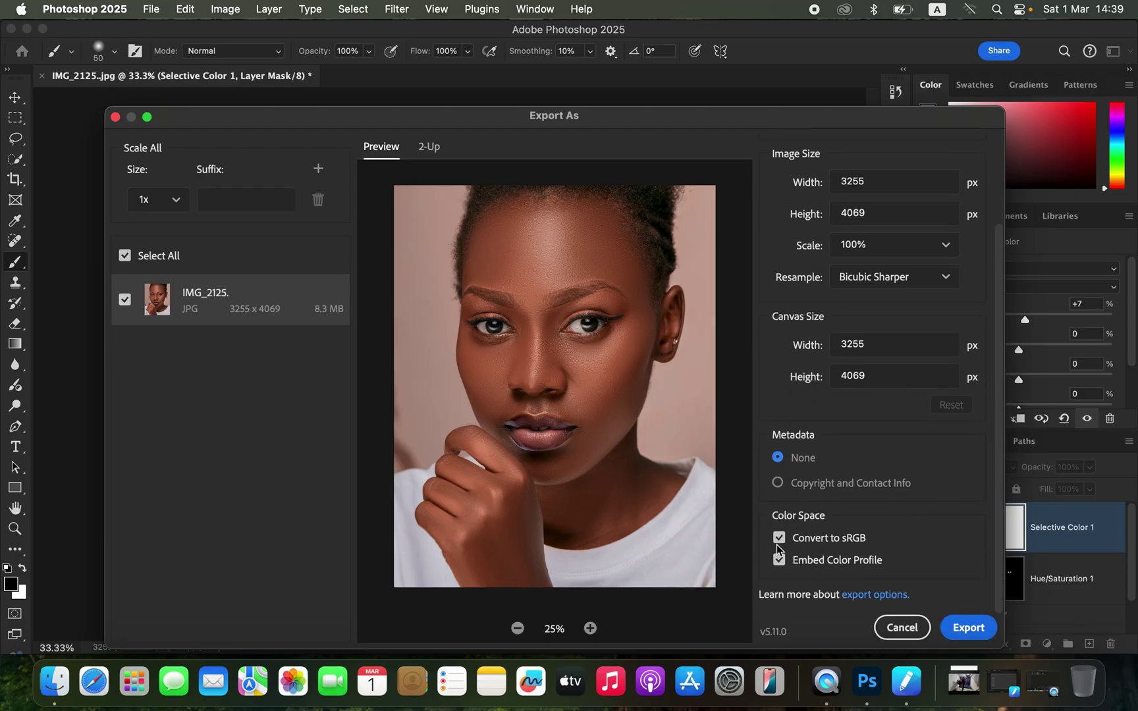
click(966, 634)
click(843, 459)
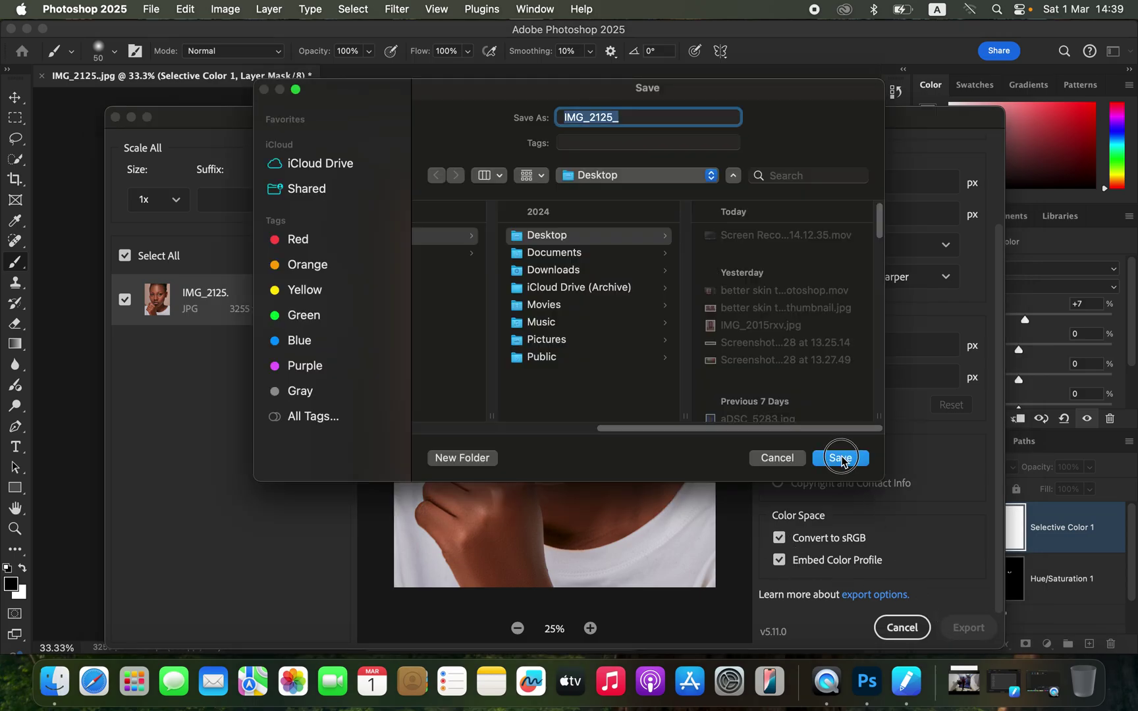